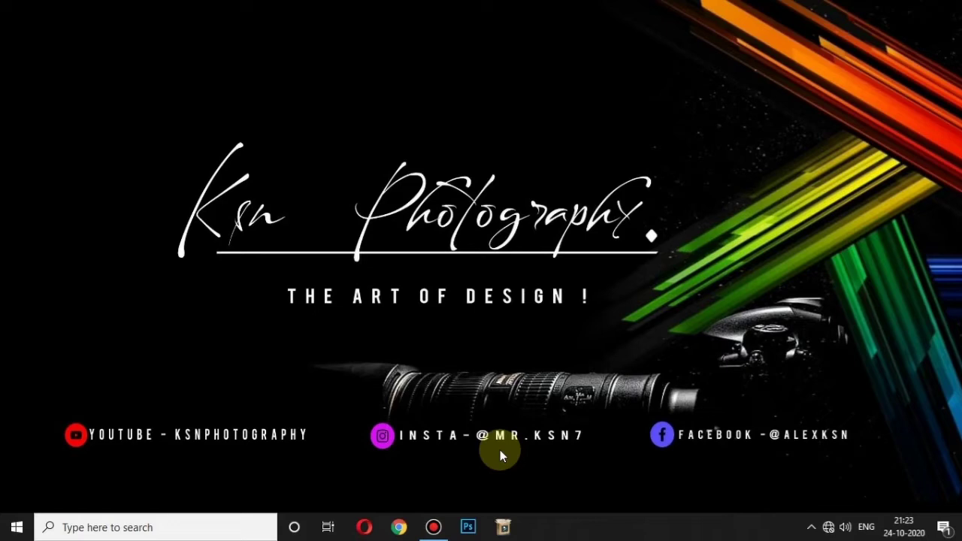
Step: Bring the open 4.psd document with the transparent rider cutout to the front
{"action": "left_click", "coordinate": [467, 527]}
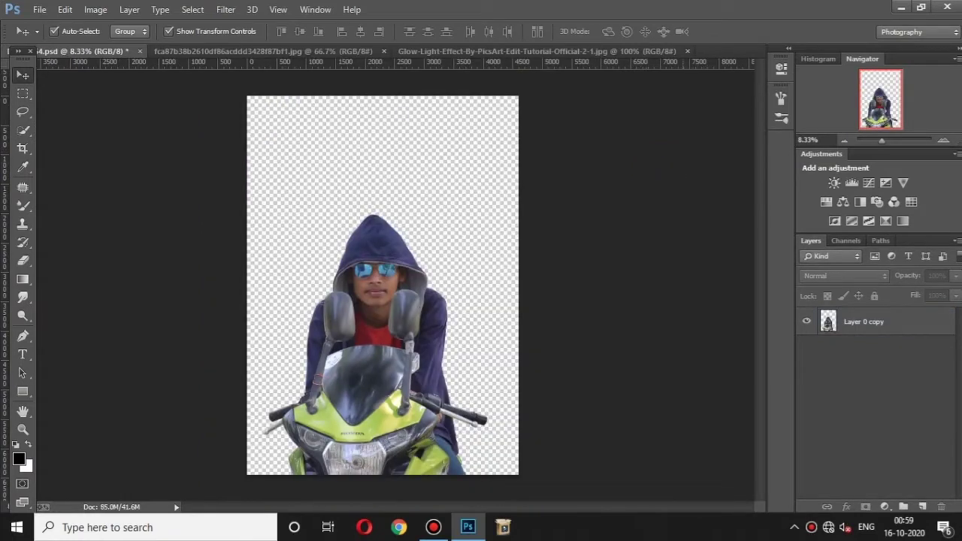
Step: Drag the jet-and-cars photo into 4.psd as Layer 1 and scale it to fill the canvas
{"action": "left_click", "coordinate": [263, 50]}
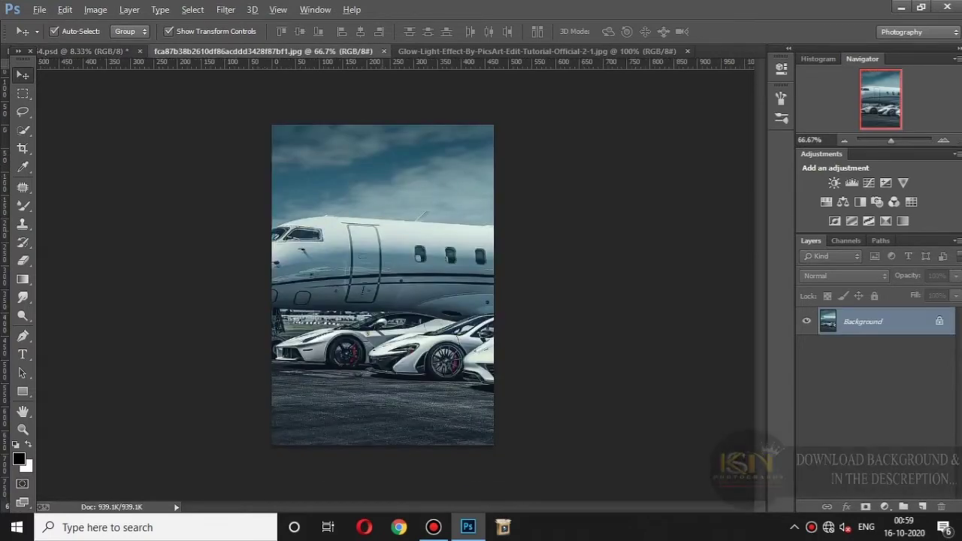
{"action": "mouse_move", "coordinate": [399, 199]}
{"action": "left_mouse_down"}
{"action": "mouse_move", "coordinate": [82, 50]}
{"action": "mouse_move", "coordinate": [300, 169]}
{"action": "left_mouse_up"}
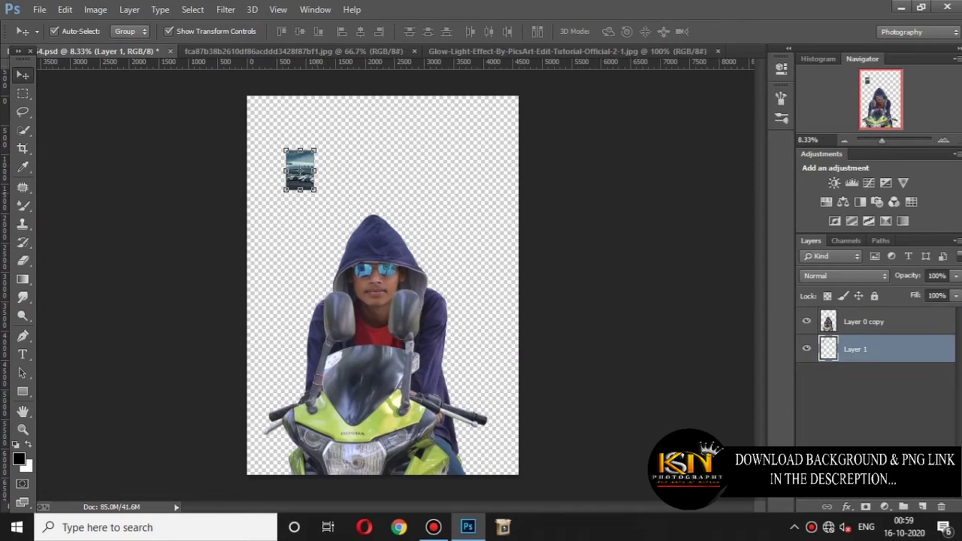
{"action": "key", "text": "ctrl+t"}
{"action": "left_click_drag", "start_coordinate": [316, 190], "coordinate": [528, 482]}
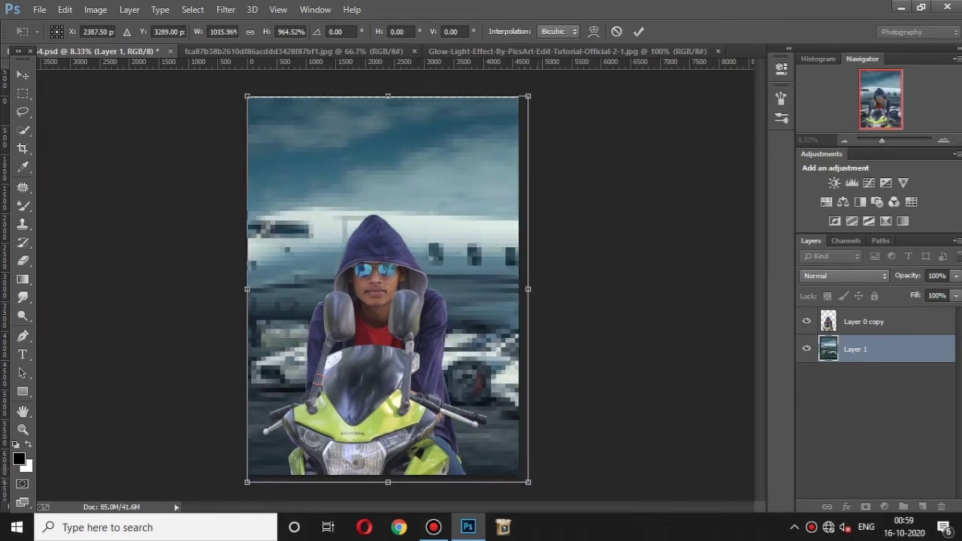
{"action": "key", "text": "Return"}
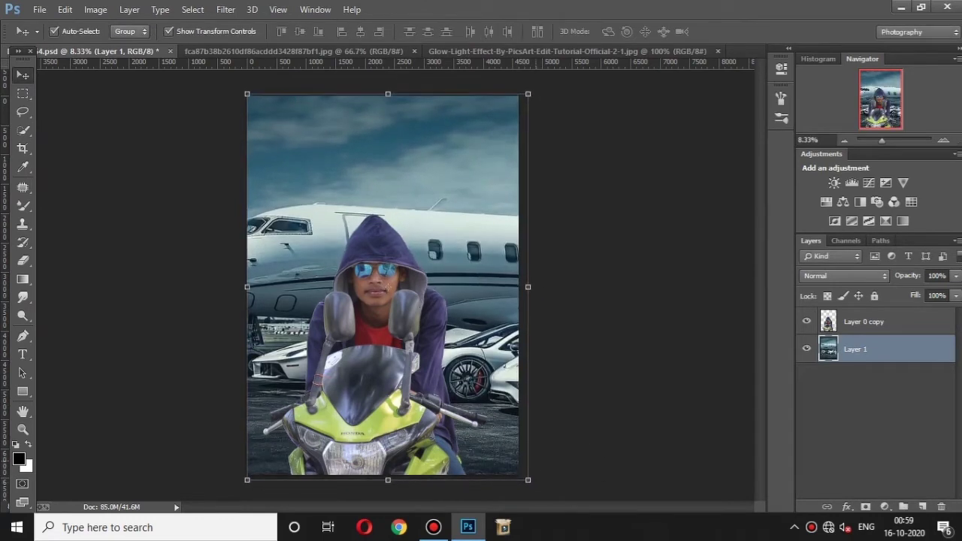
{"action": "left_click_drag", "start_coordinate": [527, 287], "coordinate": [518, 286]}
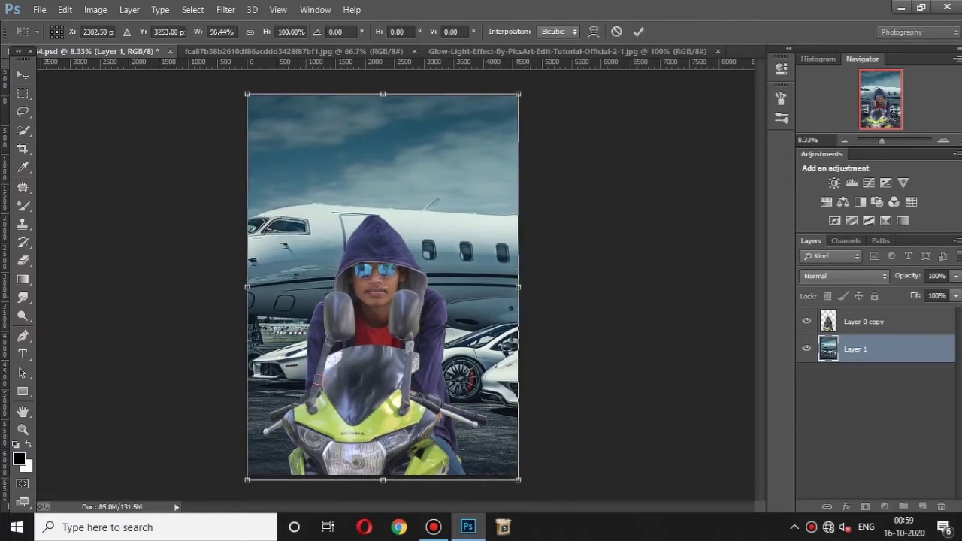
{"action": "key", "text": "Return"}
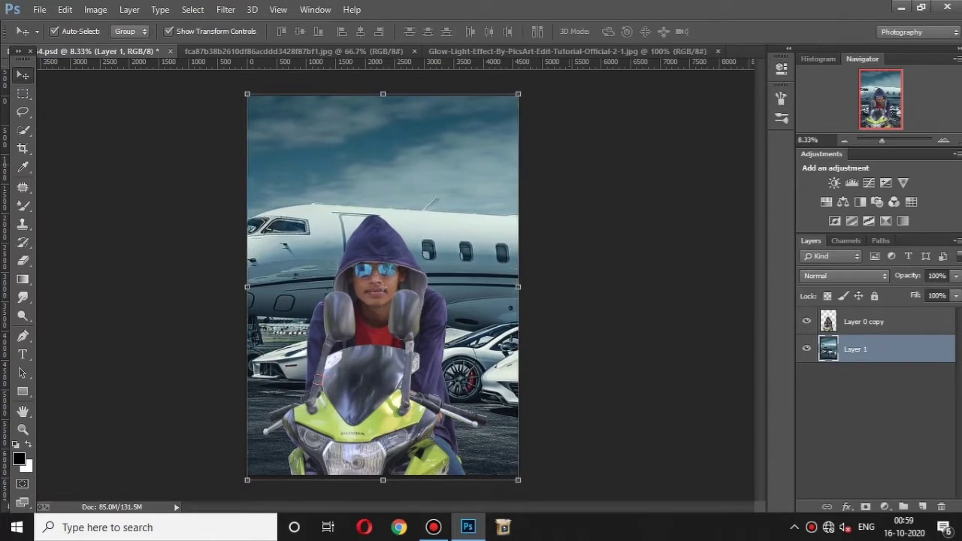
{"action": "left_click", "coordinate": [875, 420]}
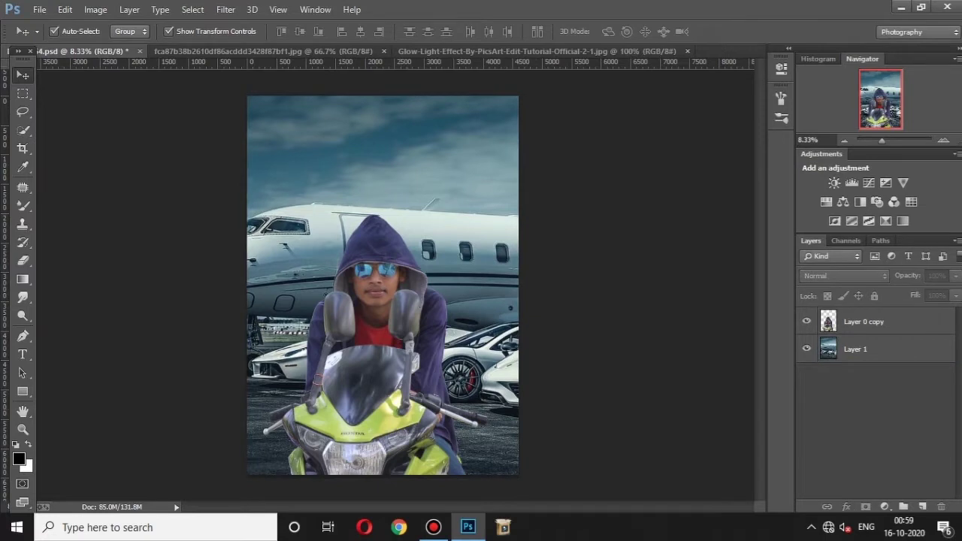
Step: Give the Layer 0 copy rider layer Brightness 41 and Contrast 24
{"action": "left_click", "coordinate": [864, 322]}
{"action": "left_click", "coordinate": [96, 9]}
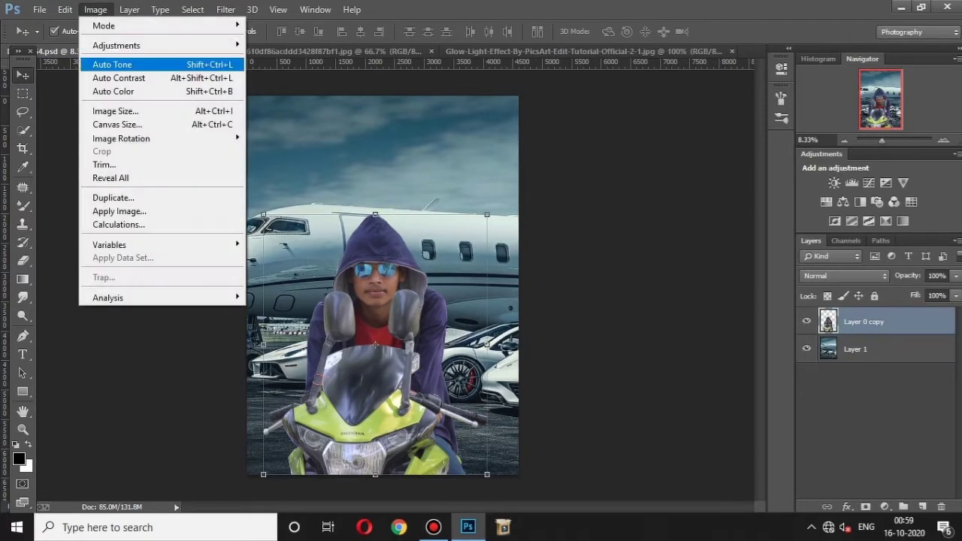
{"action": "left_click", "coordinate": [113, 65]}
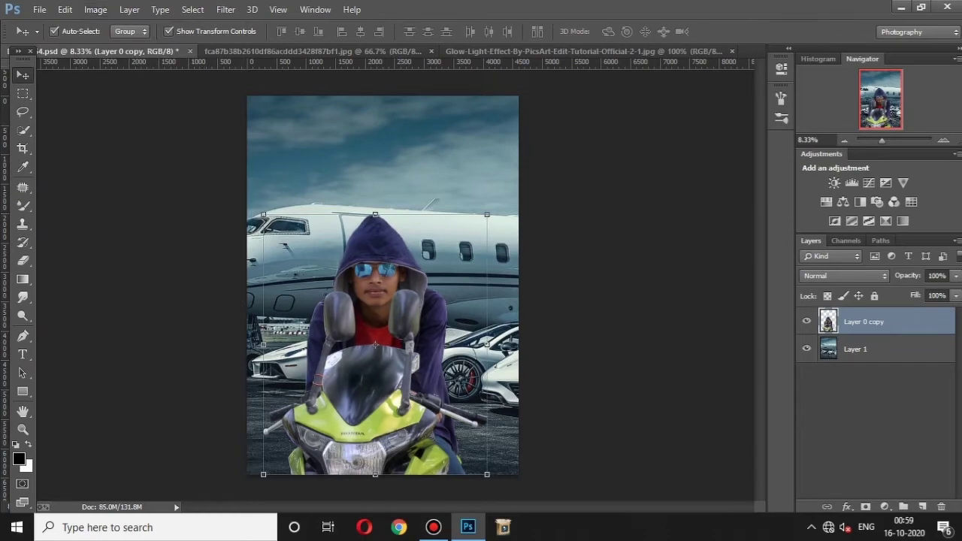
{"action": "left_click", "coordinate": [96, 9]}
{"action": "left_click", "coordinate": [295, 45]}
{"action": "type", "text": "4"}
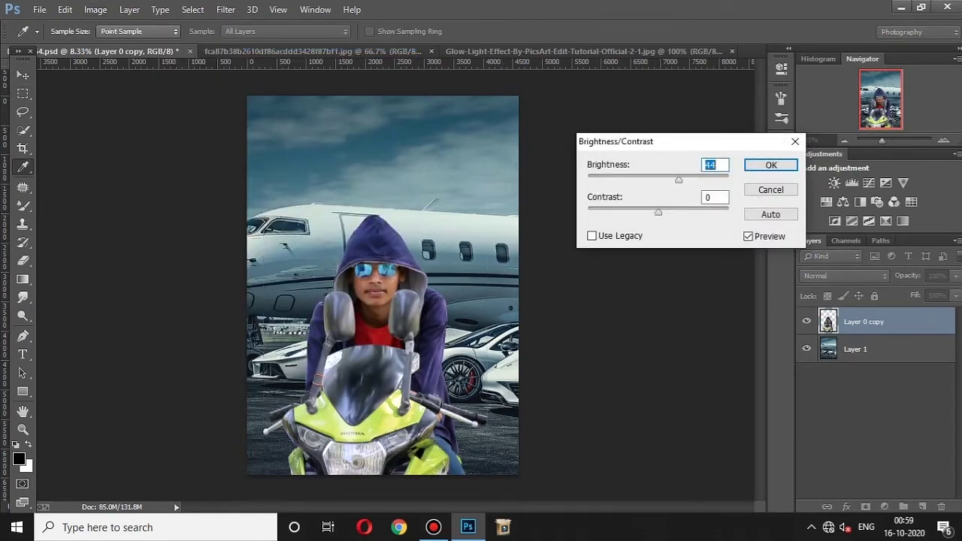
{"action": "type", "text": "1"}
{"action": "key", "text": "Tab"}
{"action": "type", "text": "24"}
{"action": "key", "text": "Return"}
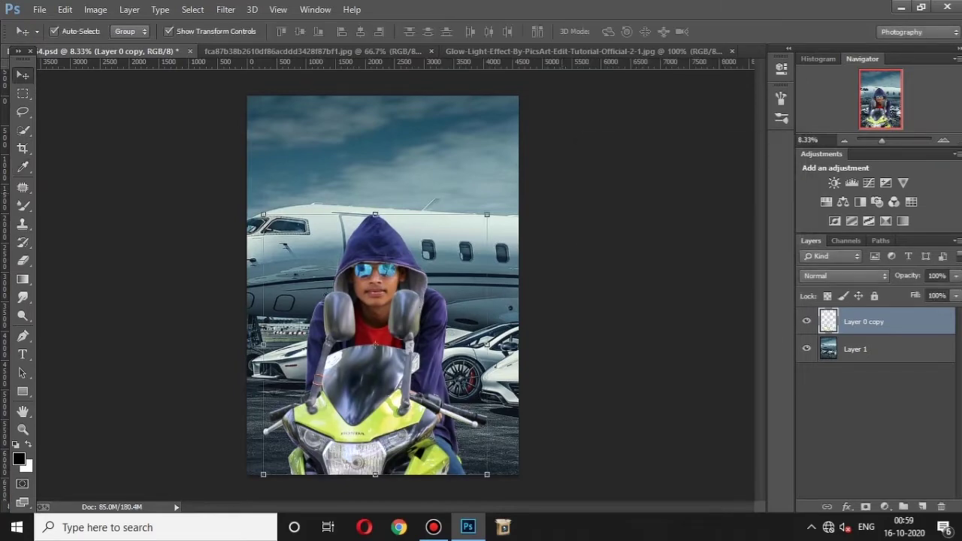
{"action": "left_click", "coordinate": [225, 9]}
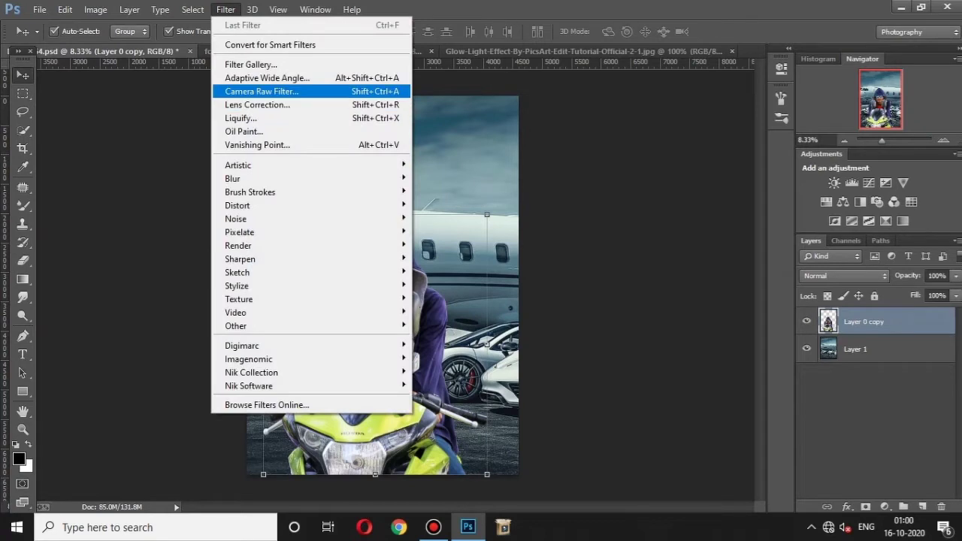
Step: In the Camera Raw Filter's HSL Luminance, raise Oranges to +68 and Reds to +65
{"action": "left_click", "coordinate": [261, 90]}
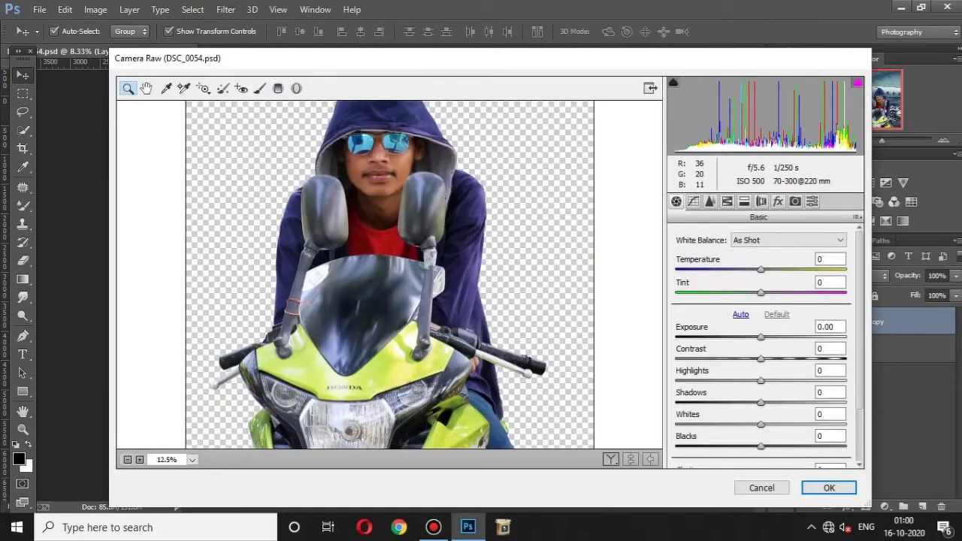
{"action": "left_click", "coordinate": [710, 201]}
{"action": "left_click", "coordinate": [760, 255]}
{"action": "left_click_drag", "start_coordinate": [760, 325], "coordinate": [818, 324]}
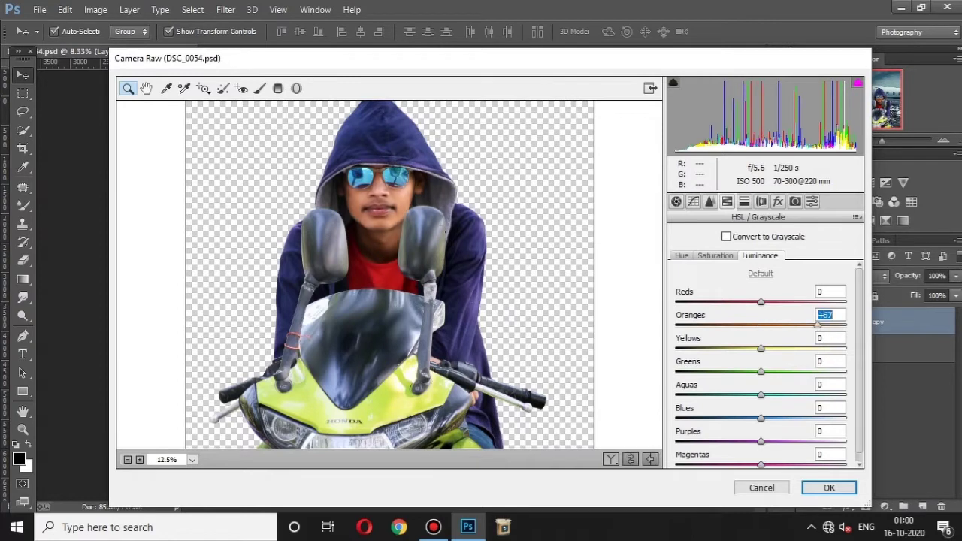
{"action": "key", "text": "Up"}
{"action": "left_click_drag", "start_coordinate": [760, 302], "coordinate": [815, 301]}
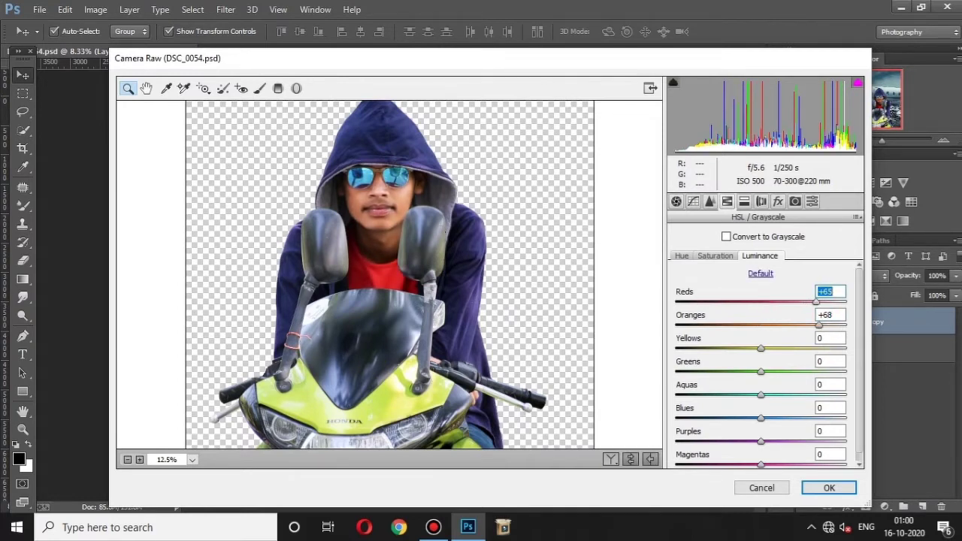
Step: Set the Yellows luminance to -83, Greens to -59 and Aquas to +50
{"action": "key", "text": "Tab"}
{"action": "key", "text": "Tab"}
{"action": "type", "text": "-100"}
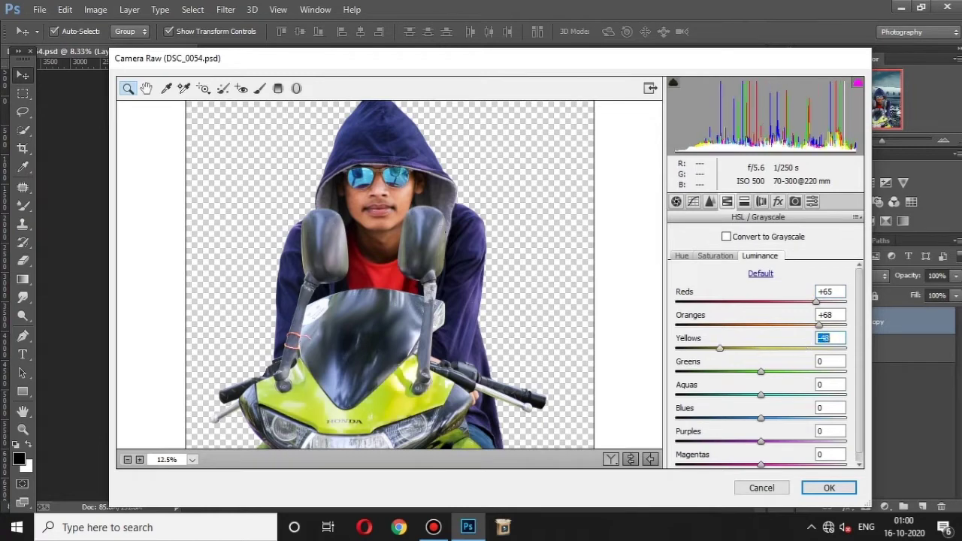
{"action": "type", "text": "-83"}
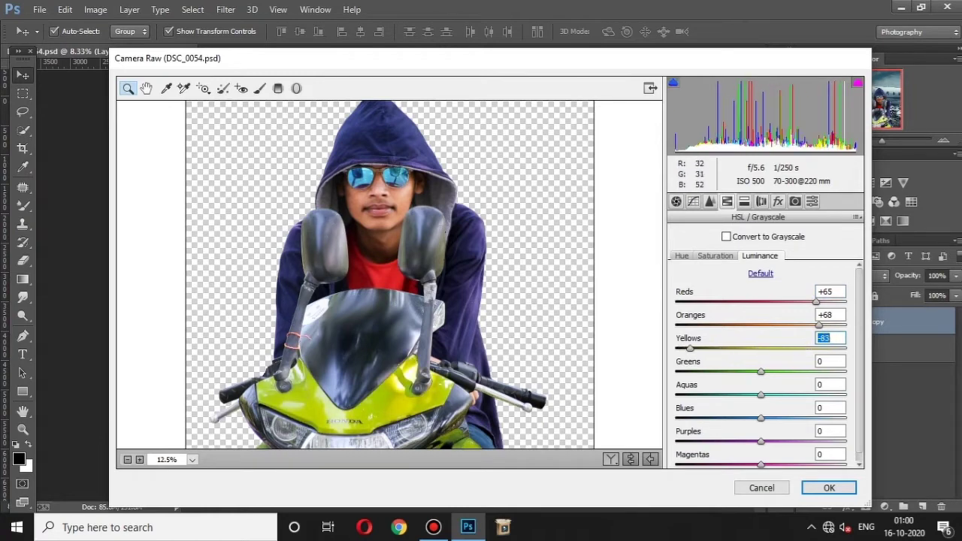
{"action": "key", "text": "ctrl+minus"}
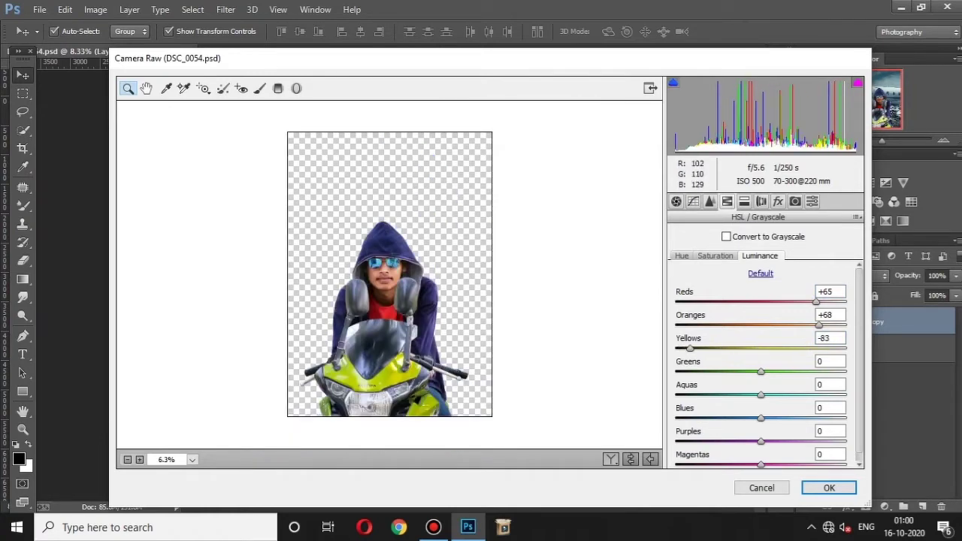
{"action": "left_click", "coordinate": [389, 304]}
{"action": "key", "text": "Tab"}
{"action": "key", "text": "shift+Down"}
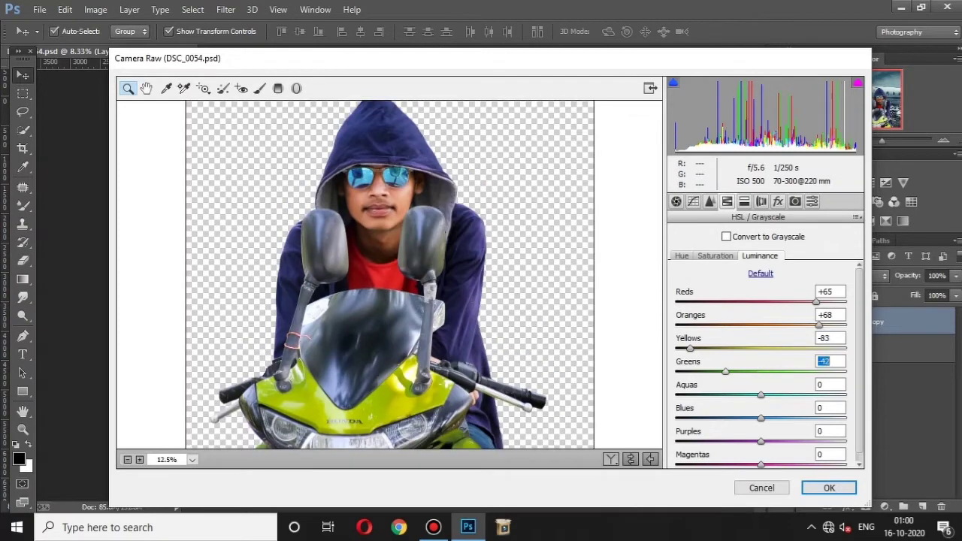
{"action": "type", "text": "-59"}
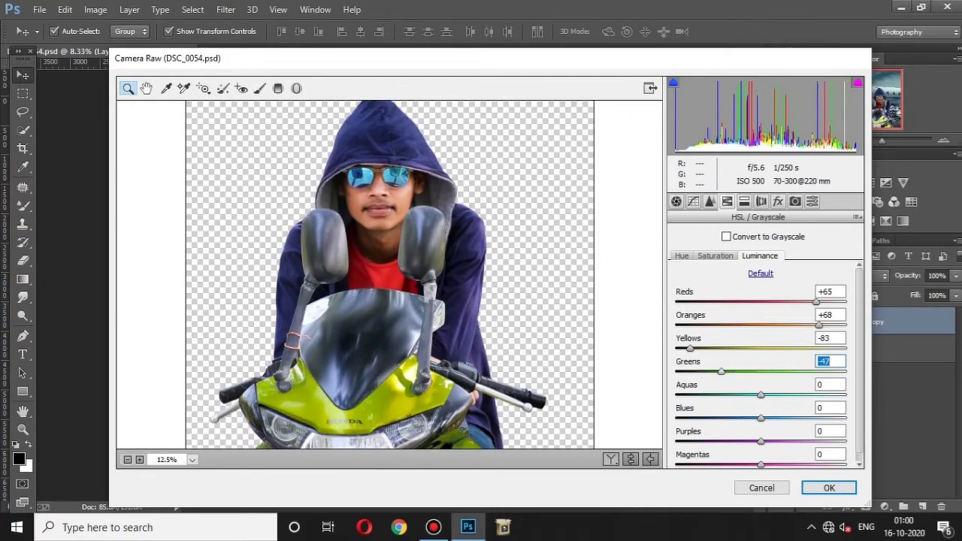
{"action": "key", "text": "Tab"}
{"action": "key", "text": "shift+Up"}
{"action": "key", "text": "shift+Up"}
{"action": "key", "text": "shift+Up"}
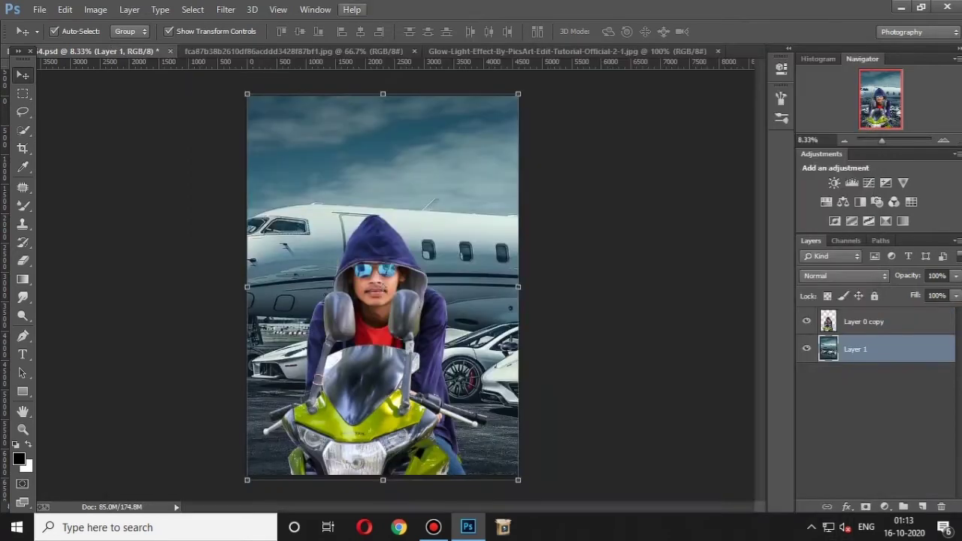
Step: Apply a 26.4-pixel Gaussian Blur to the jet-and-cars backdrop layer
{"action": "left_click", "coordinate": [225, 9]}
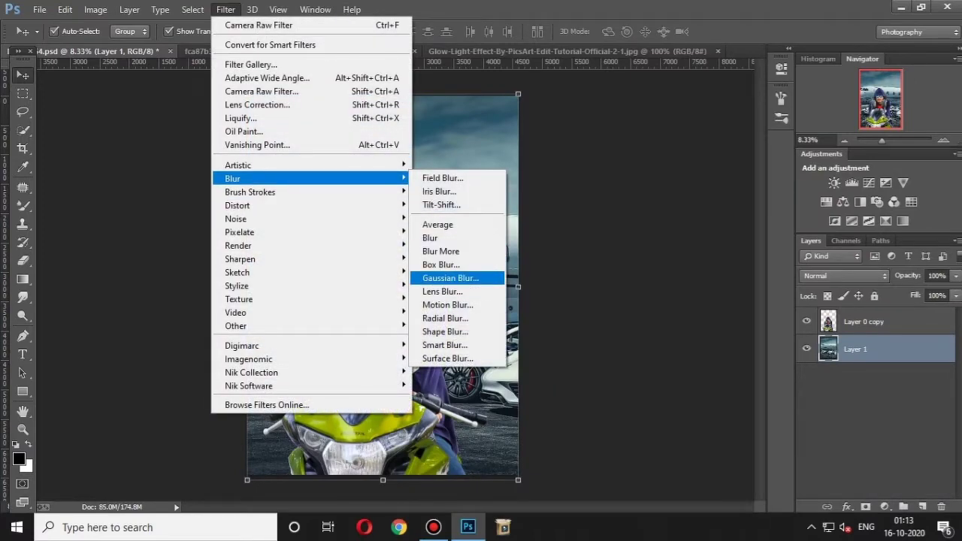
{"action": "left_click", "coordinate": [451, 278]}
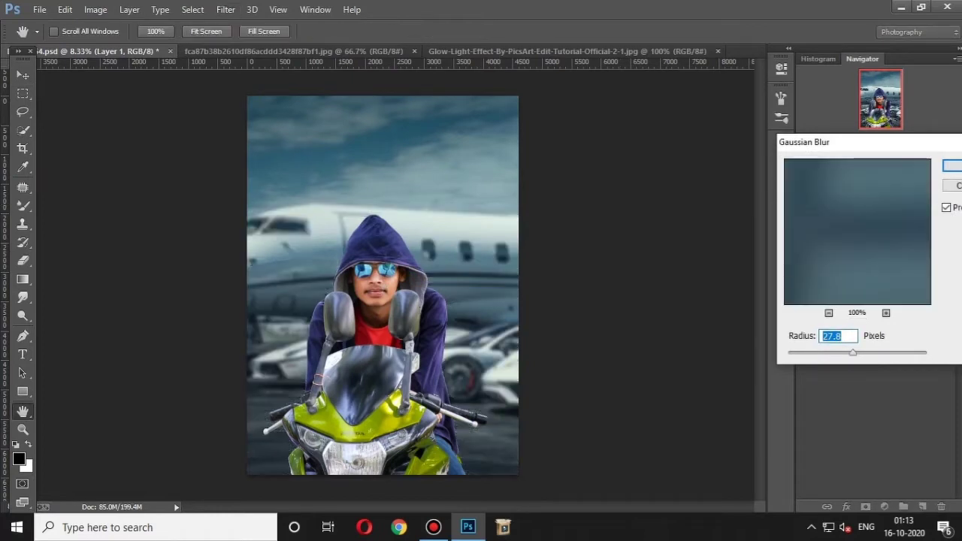
{"action": "type", "text": "26.4"}
{"action": "double_click", "coordinate": [831, 336]}
{"action": "left_click", "coordinate": [952, 184]}
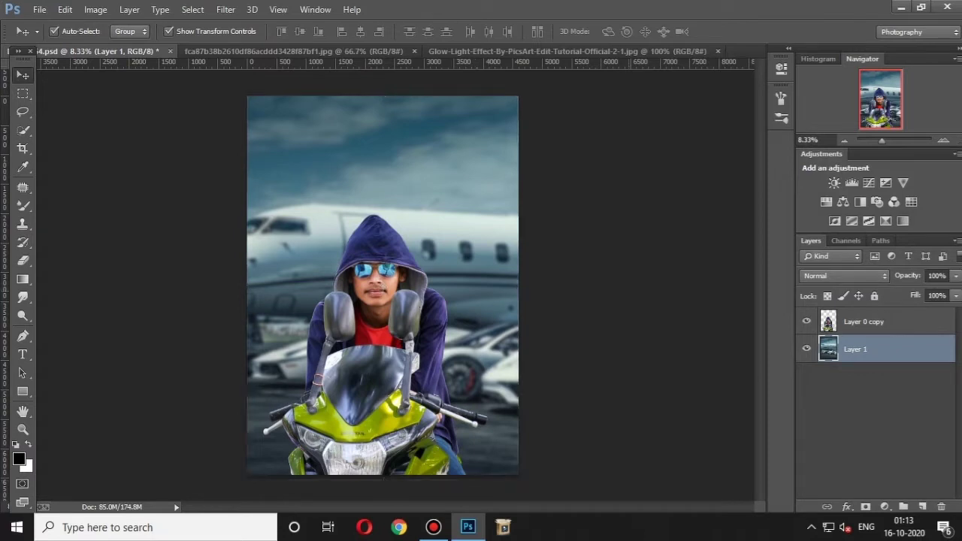
{"action": "left_click", "coordinate": [864, 321]}
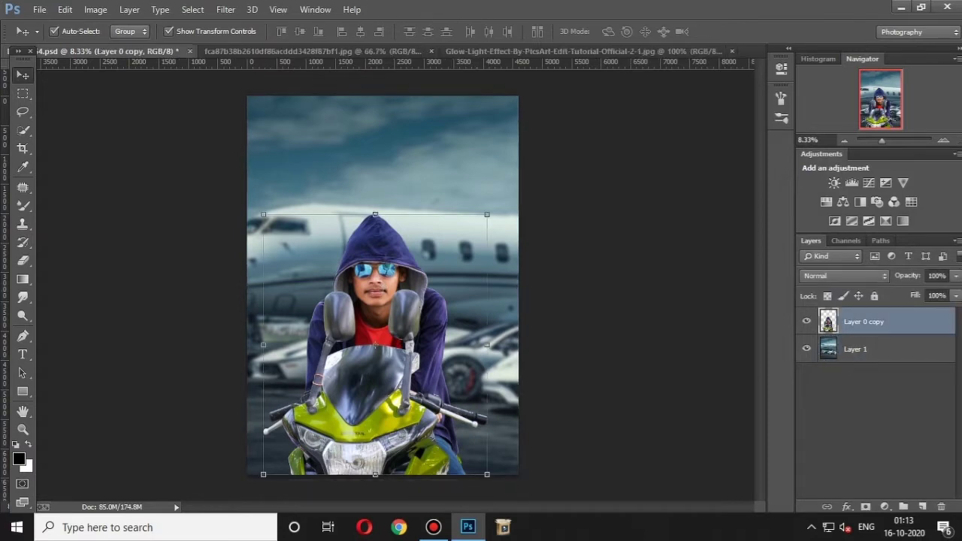
Step: Add a black-to-transparent Linear 90° Gradient Fill layer with foreground set to 000000
{"action": "left_click", "coordinate": [19, 459]}
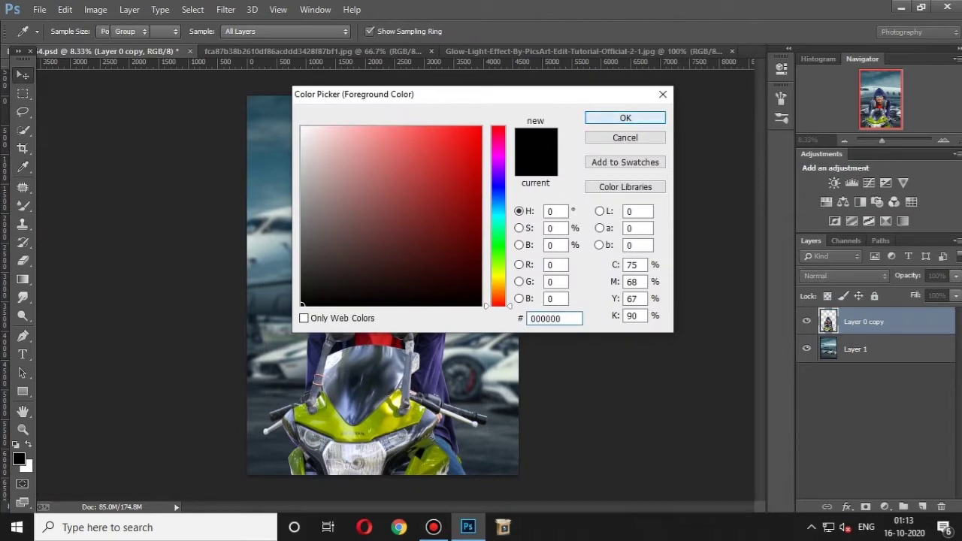
{"action": "key", "text": "Return"}
{"action": "left_click", "coordinate": [885, 506]}
{"action": "left_click", "coordinate": [864, 213]}
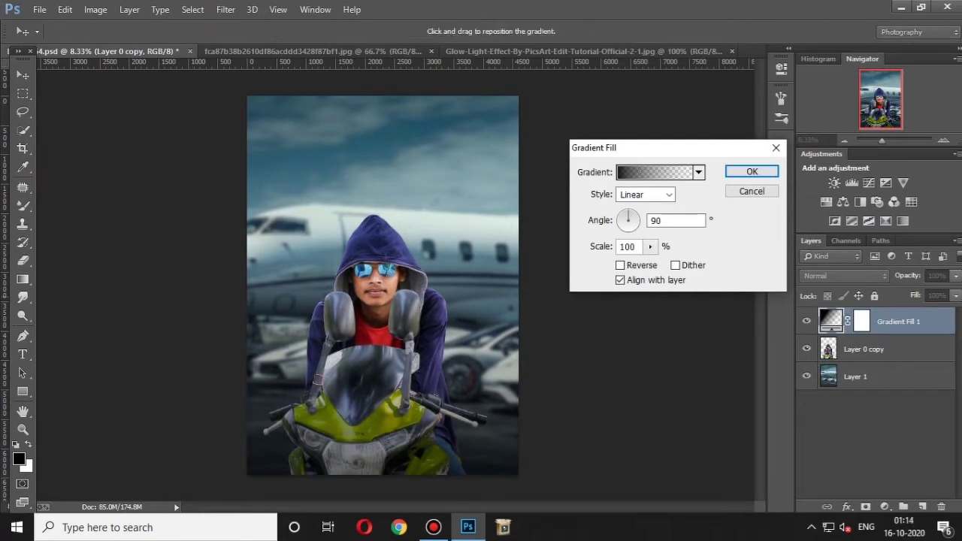
{"action": "left_click", "coordinate": [751, 172]}
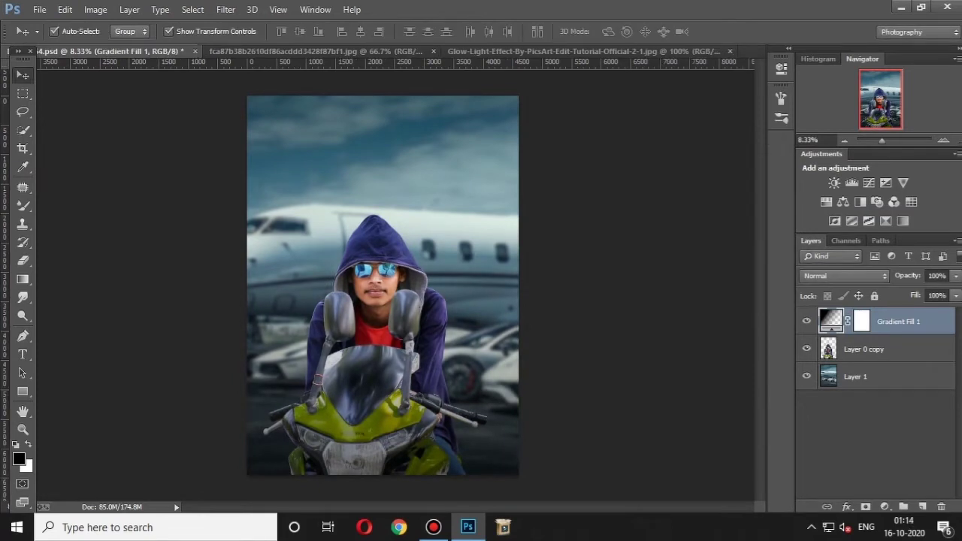
{"action": "left_click", "coordinate": [875, 443]}
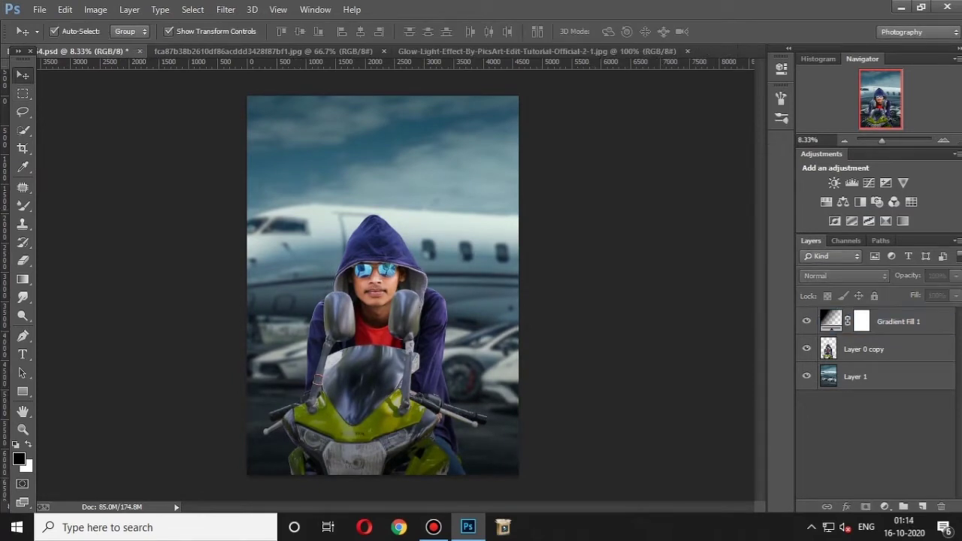
{"action": "left_click", "coordinate": [887, 377]}
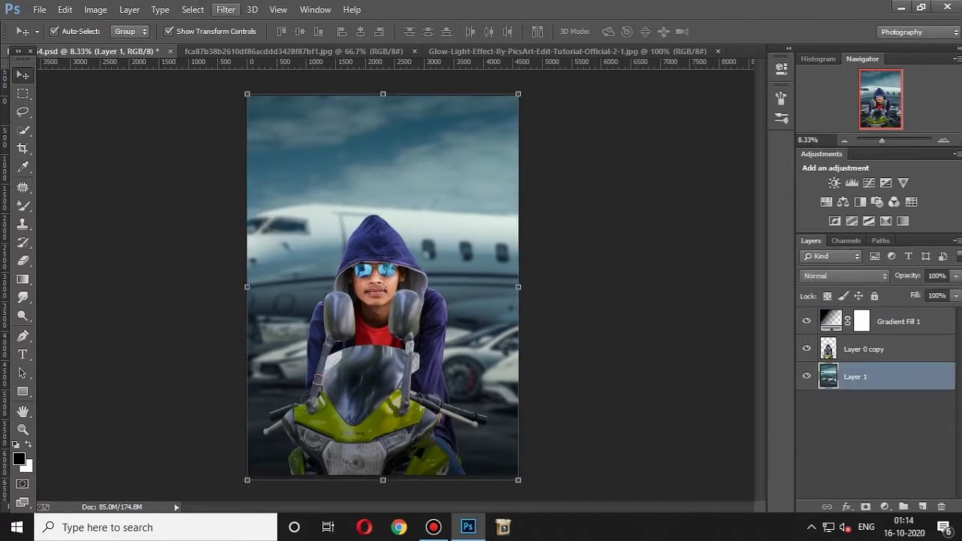
Step: Apply Color Efex Pro 4 Dark Contrasts with Dark Detail Extractor 44%, Contrast -68%, Saturation 35%
{"action": "left_click", "coordinate": [225, 9]}
{"action": "mouse_move", "coordinate": [251, 372]}
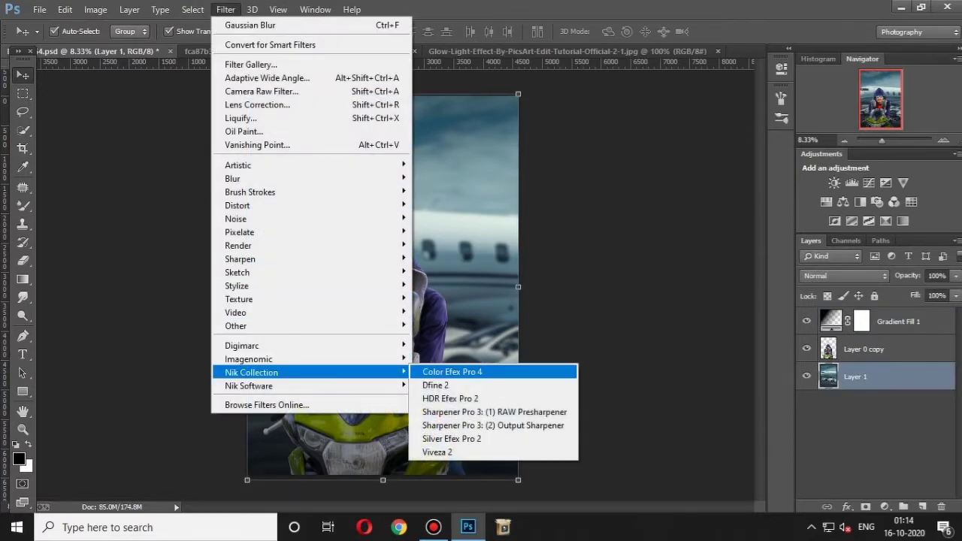
{"action": "left_click", "coordinate": [451, 368]}
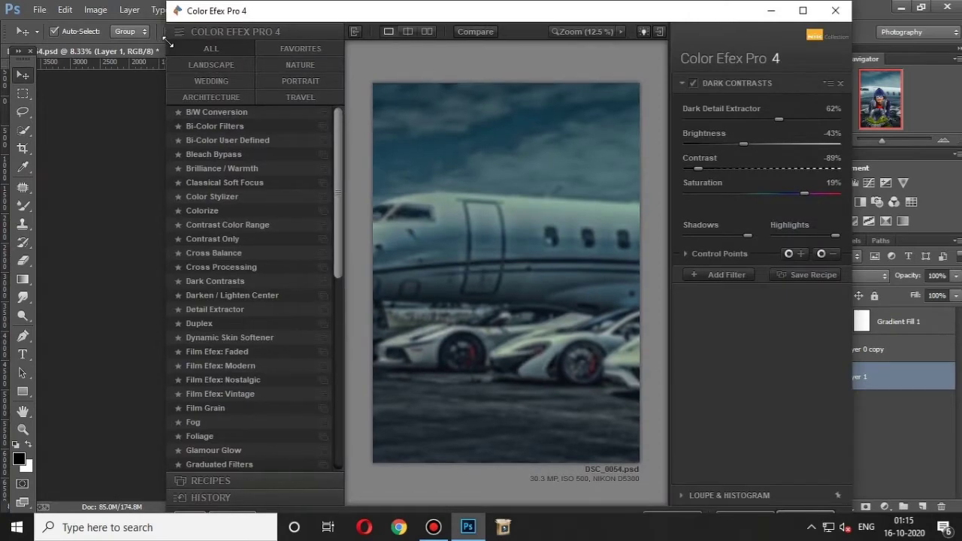
{"action": "left_click_drag", "start_coordinate": [386, 18], "coordinate": [334, 16]}
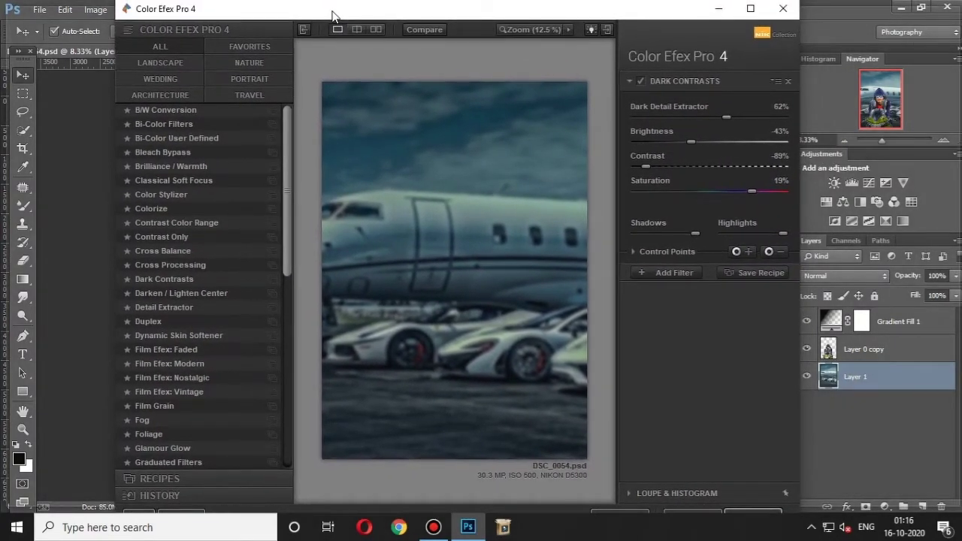
{"action": "double_click", "coordinate": [334, 16]}
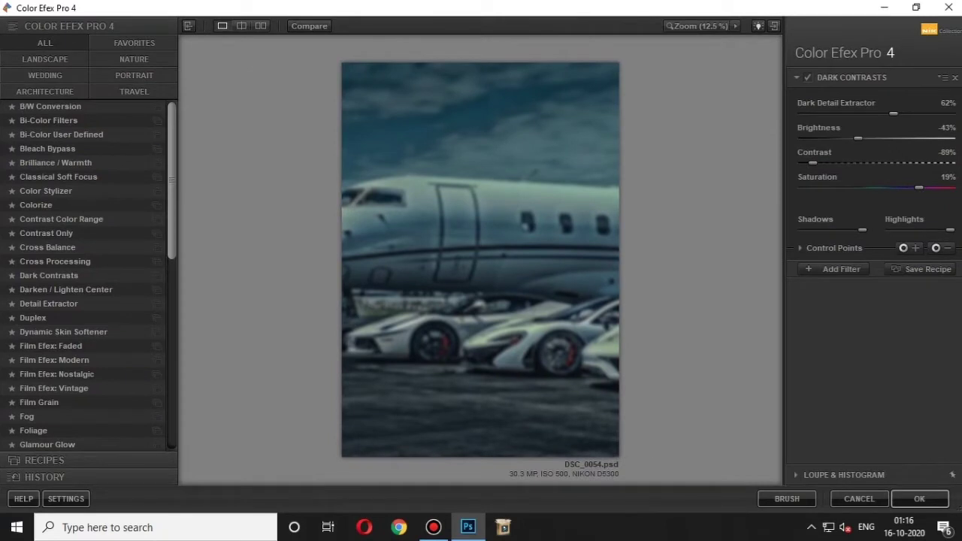
{"action": "scroll", "coordinate": [88, 274], "scroll_direction": "down", "scroll_amount": 2}
{"action": "scroll", "coordinate": [89, 275], "scroll_direction": "down", "scroll_amount": 2}
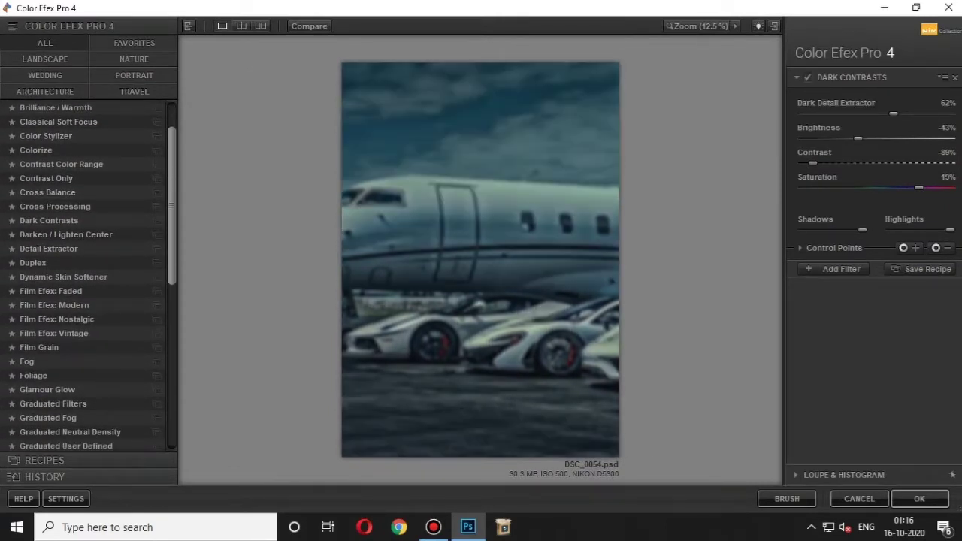
{"action": "mouse_move", "coordinate": [892, 113]}
{"action": "left_mouse_down"}
{"action": "mouse_move", "coordinate": [812, 113]}
{"action": "mouse_move", "coordinate": [867, 114]}
{"action": "left_mouse_up"}
{"action": "left_click_drag", "start_coordinate": [813, 162], "coordinate": [832, 162]}
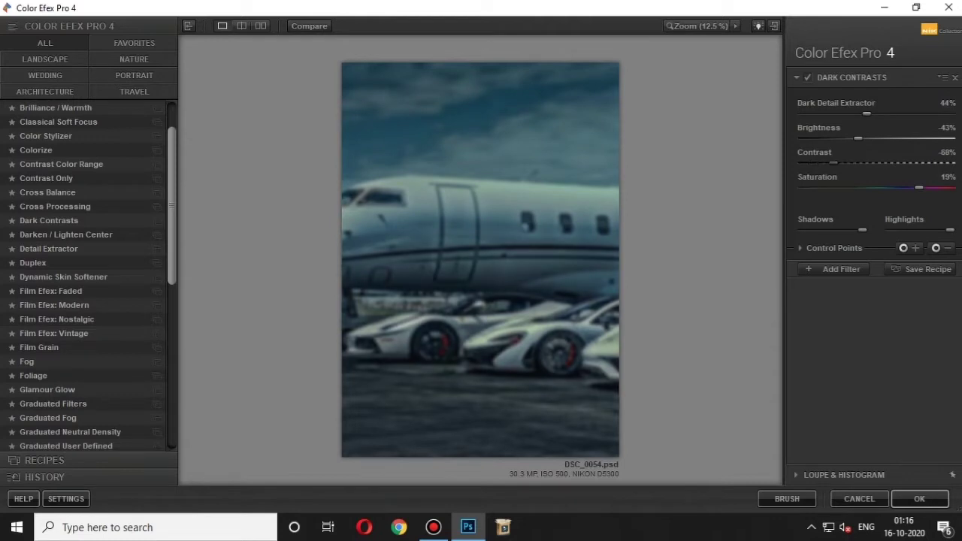
{"action": "left_click_drag", "start_coordinate": [918, 187], "coordinate": [934, 187]}
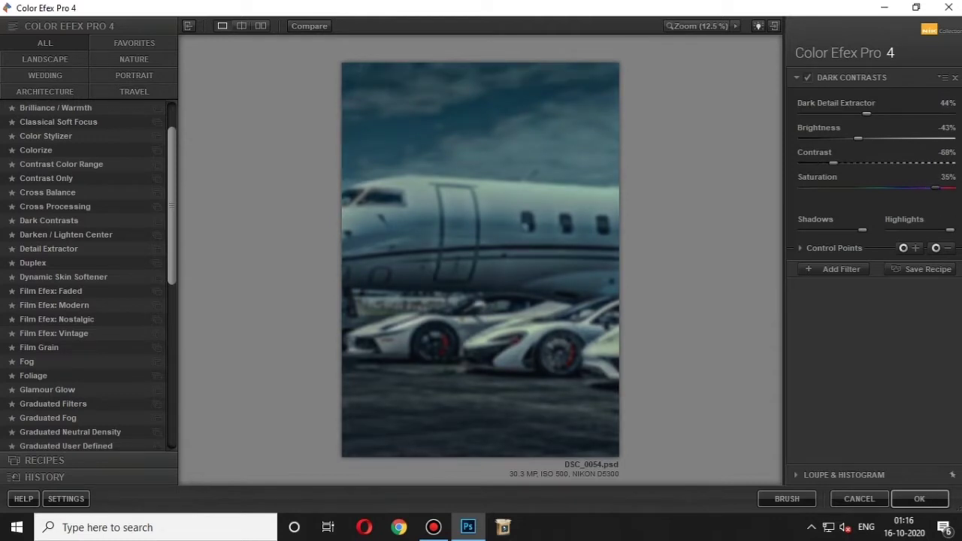
{"action": "left_click", "coordinate": [919, 498]}
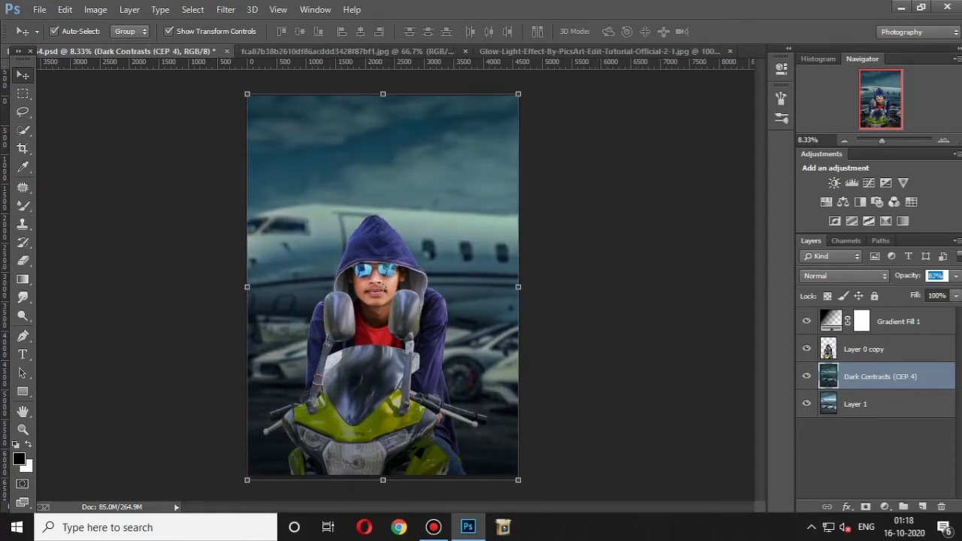
Step: Set the Dark Contrasts layer's opacity to 65%
{"action": "type", "text": "65"}
{"action": "key", "text": "Return"}
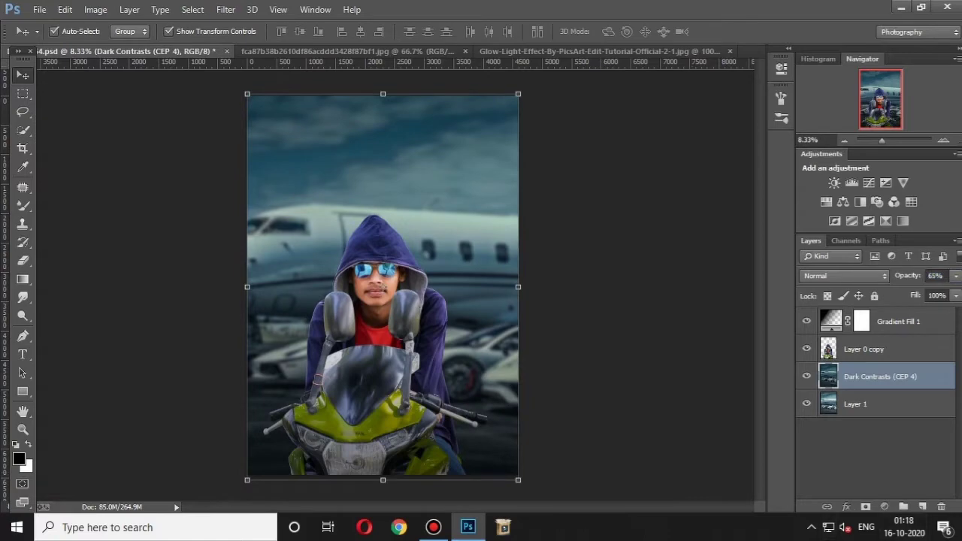
{"action": "left_click", "coordinate": [383, 287]}
Step: Run the Cool action from the Actions panel on the rider layer
{"action": "left_click", "coordinate": [314, 9]}
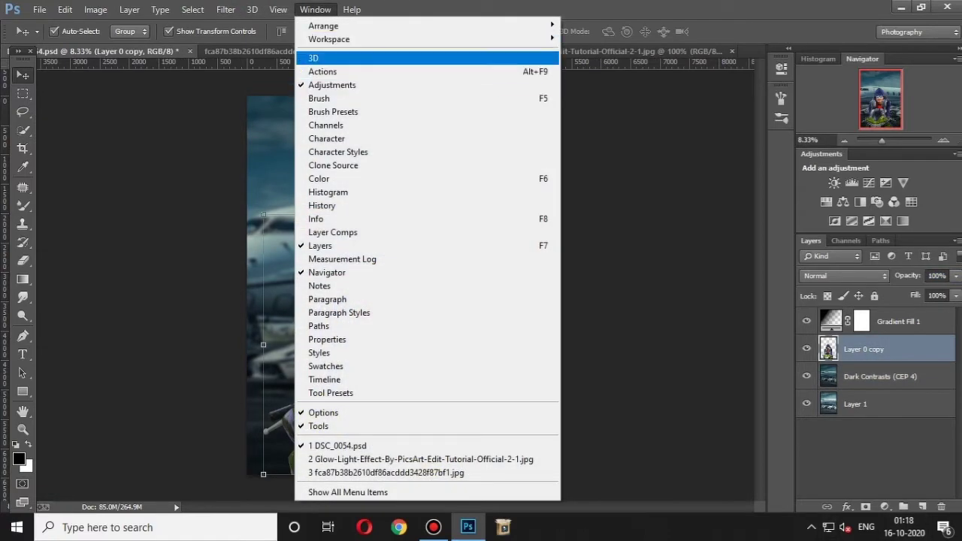
{"action": "left_click", "coordinate": [322, 71]}
{"action": "scroll", "coordinate": [676, 211], "scroll_direction": "down", "scroll_amount": 2}
{"action": "scroll", "coordinate": [676, 211], "scroll_direction": "down", "scroll_amount": 2}
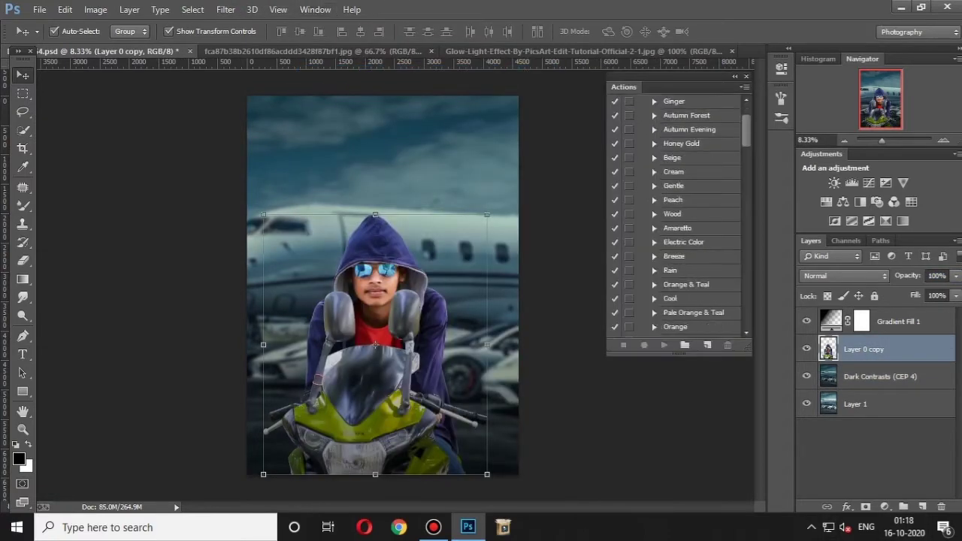
{"action": "scroll", "coordinate": [677, 214], "scroll_direction": "down", "scroll_amount": 1}
{"action": "left_click", "coordinate": [669, 284]}
{"action": "left_click", "coordinate": [663, 345]}
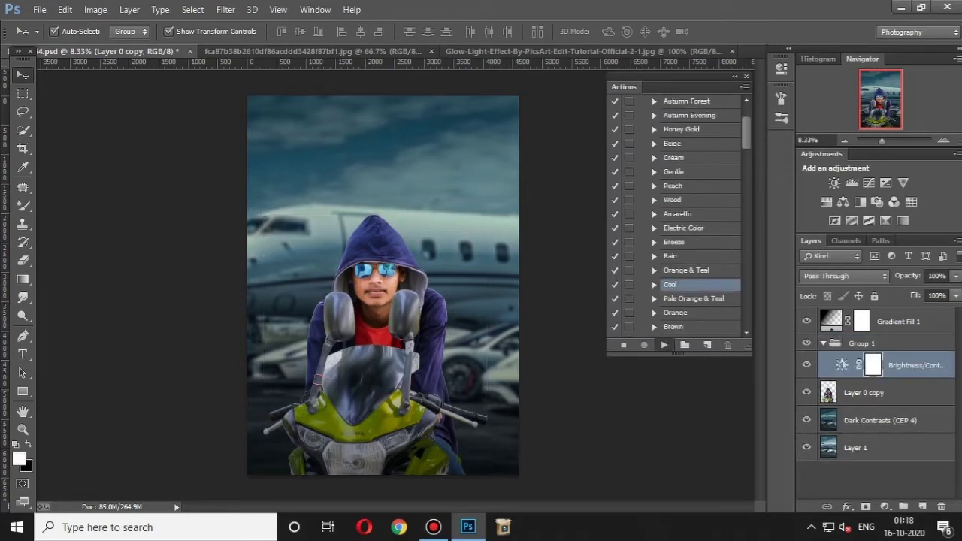
{"action": "left_click", "coordinate": [692, 298]}
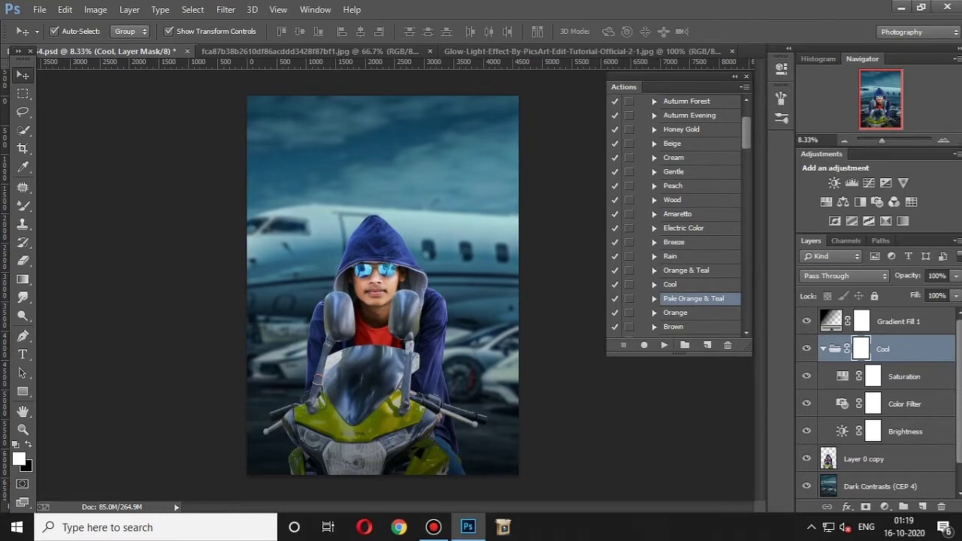
Step: Run the Pale Orange & Teal action, set its group to 10% opacity, and hide Actions
{"action": "left_click", "coordinate": [663, 344]}
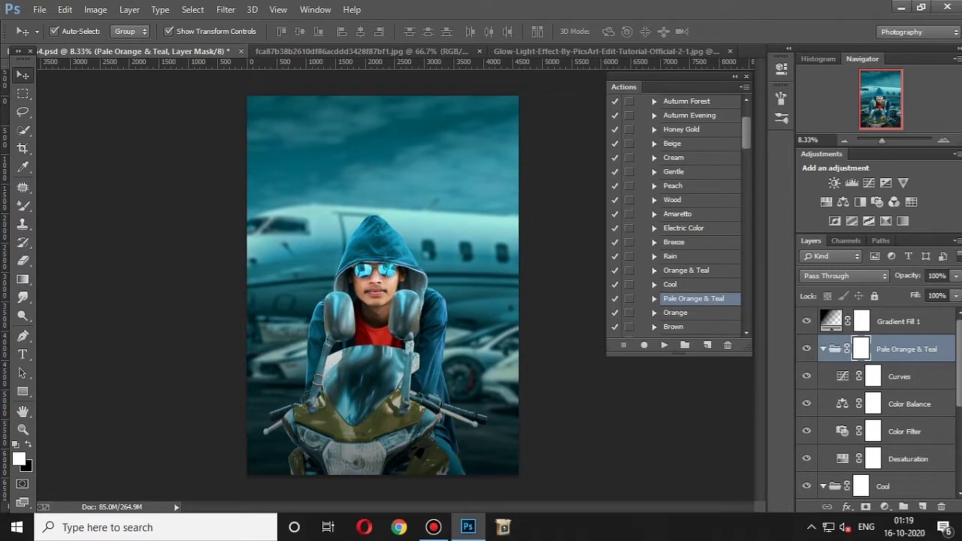
{"action": "type", "text": "50"}
{"action": "key", "text": "Return"}
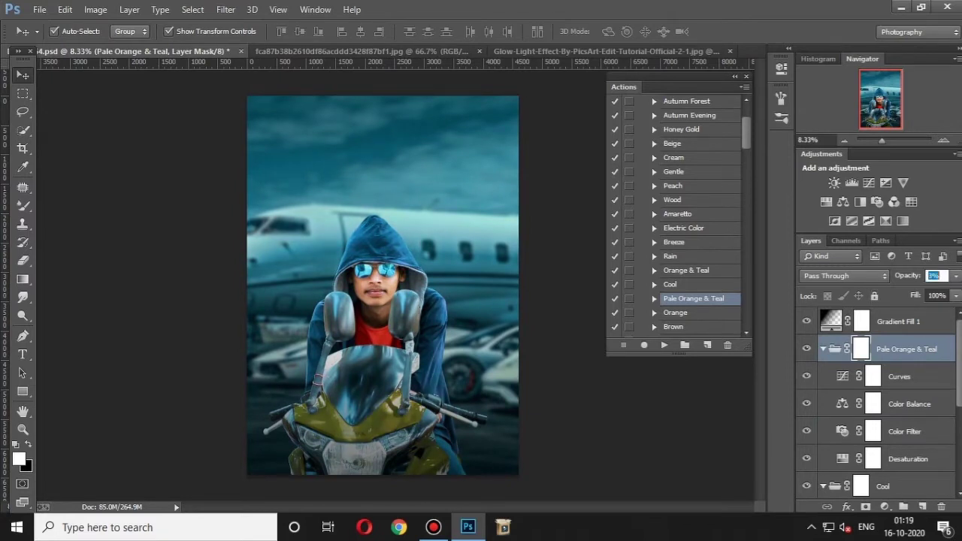
{"action": "type", "text": "10"}
{"action": "key", "text": "Return"}
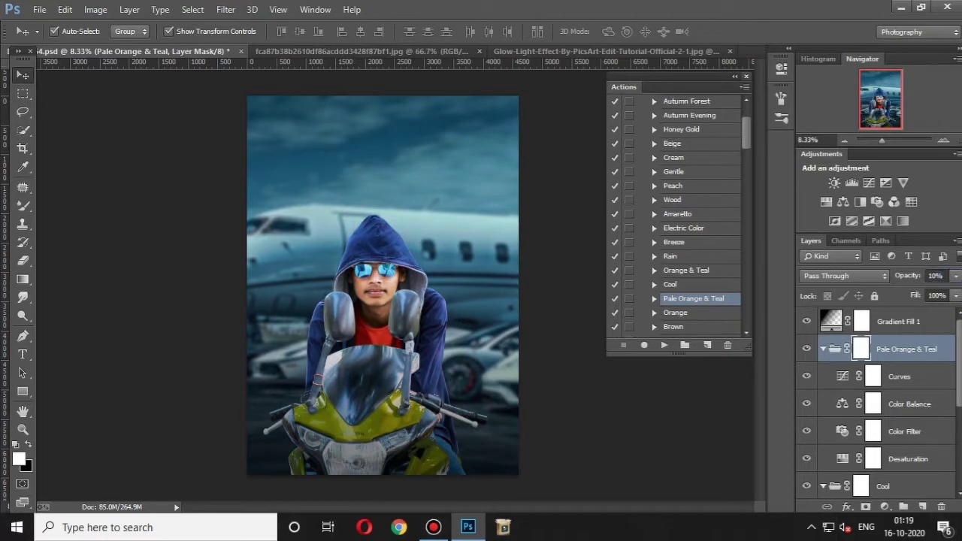
{"action": "key", "text": "alt+F9"}
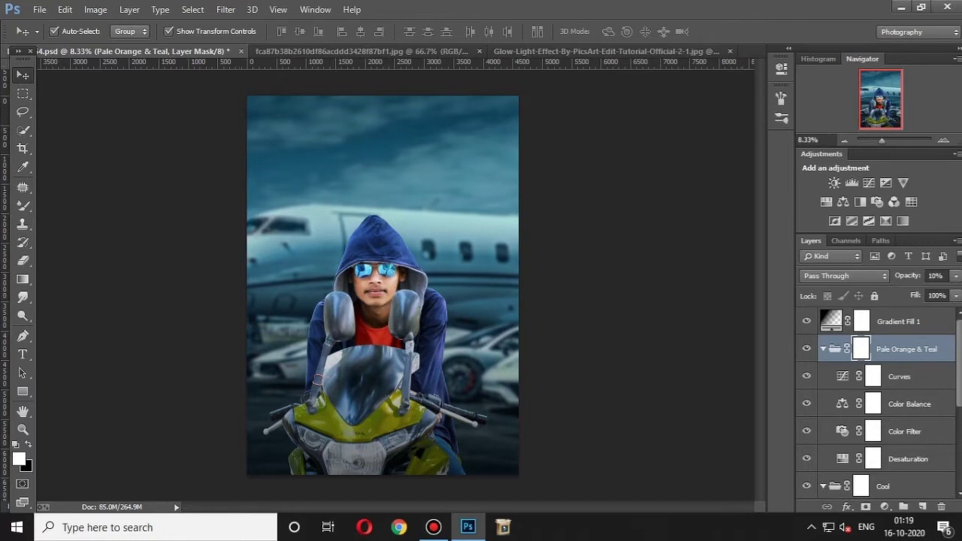
Step: Dodge the yellow fairing's highlights on Layer 0 copy at 37% exposure
{"action": "key", "text": "o"}
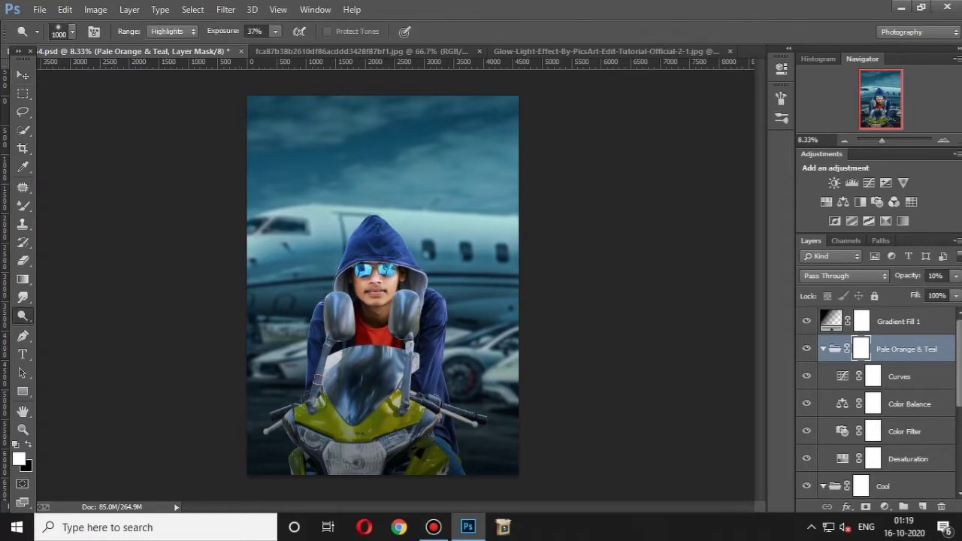
{"action": "scroll", "coordinate": [875, 402], "scroll_direction": "down", "scroll_amount": 5}
{"action": "scroll", "coordinate": [875, 402], "scroll_direction": "down", "scroll_amount": 1}
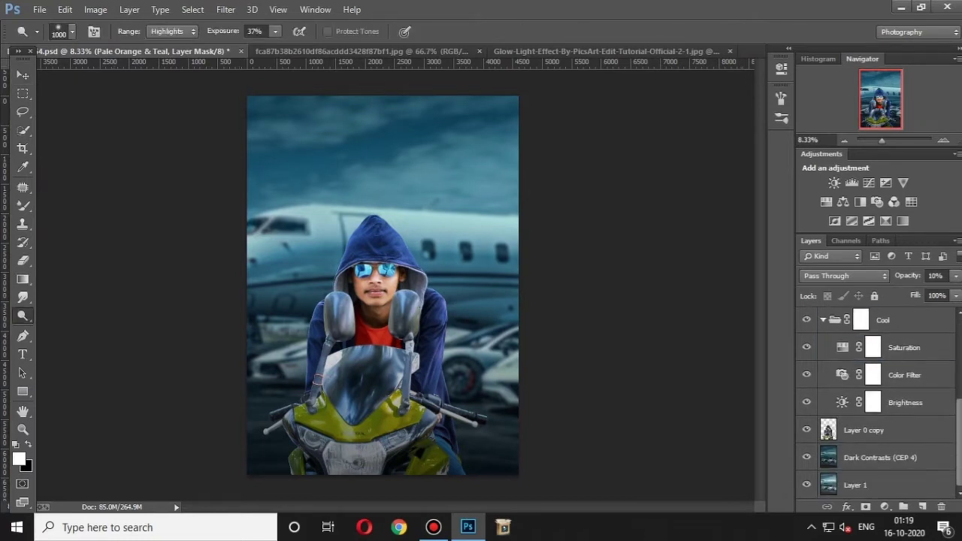
{"action": "left_click", "coordinate": [864, 430]}
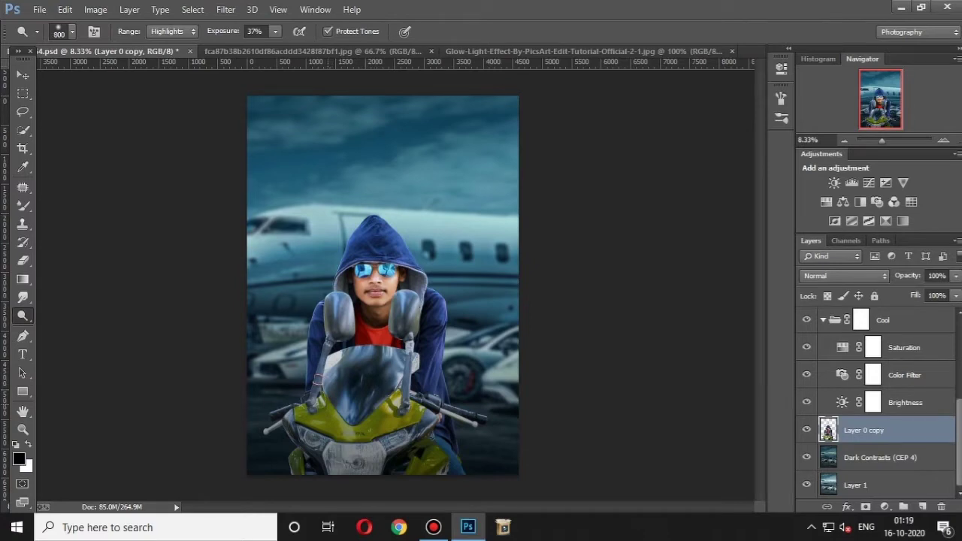
{"action": "left_click", "coordinate": [322, 413]}
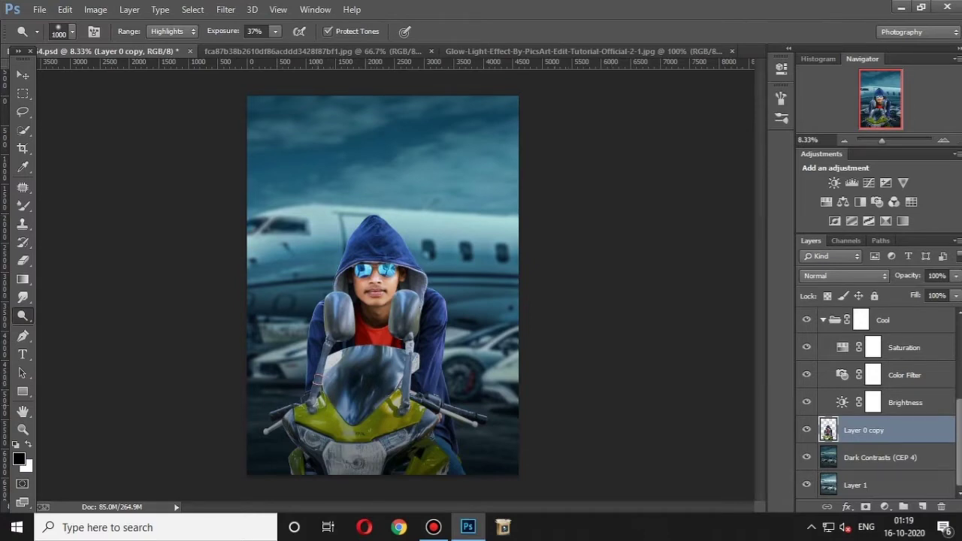
{"action": "left_click", "coordinate": [320, 407]}
{"action": "left_click", "coordinate": [342, 433]}
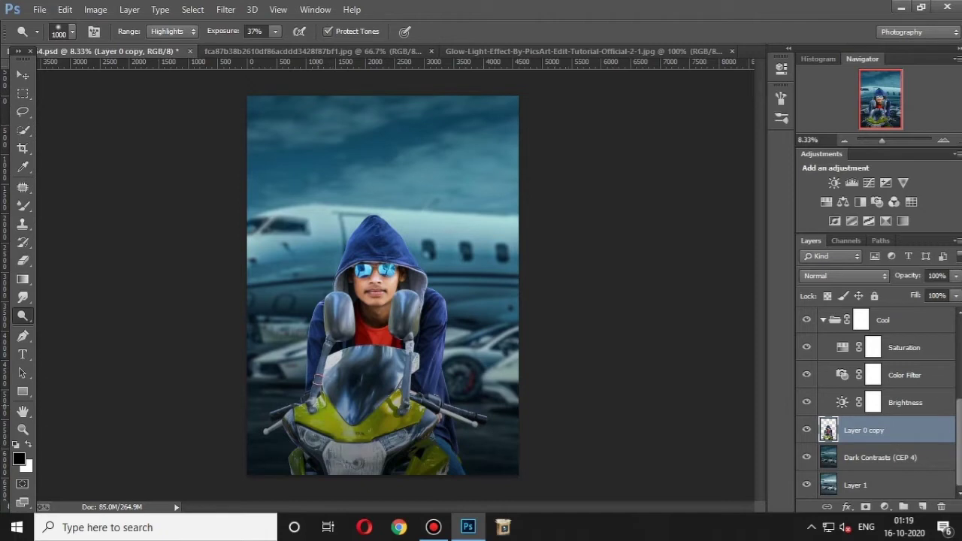
{"action": "left_click", "coordinate": [389, 428]}
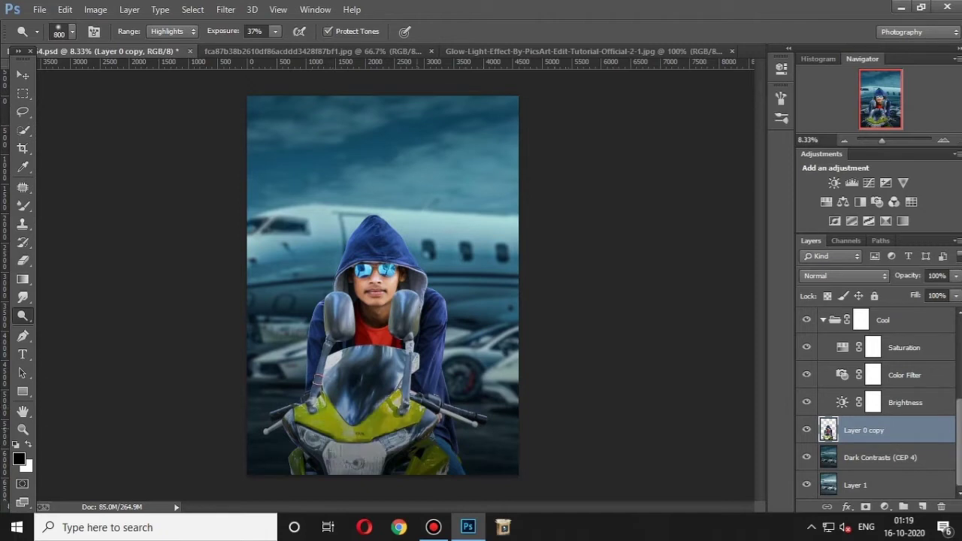
{"action": "key", "text": "bracketleft"}
{"action": "left_click", "coordinate": [310, 439]}
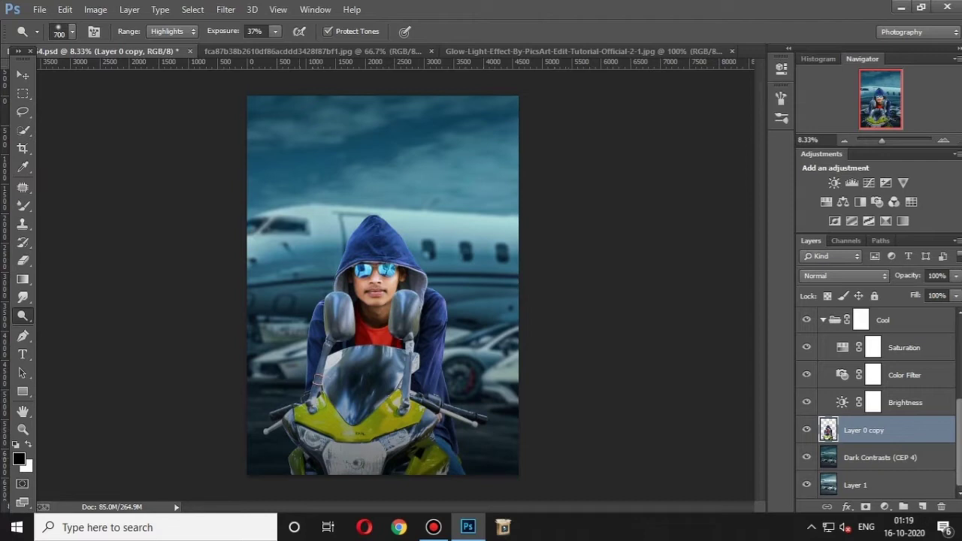
{"action": "key", "text": "v"}
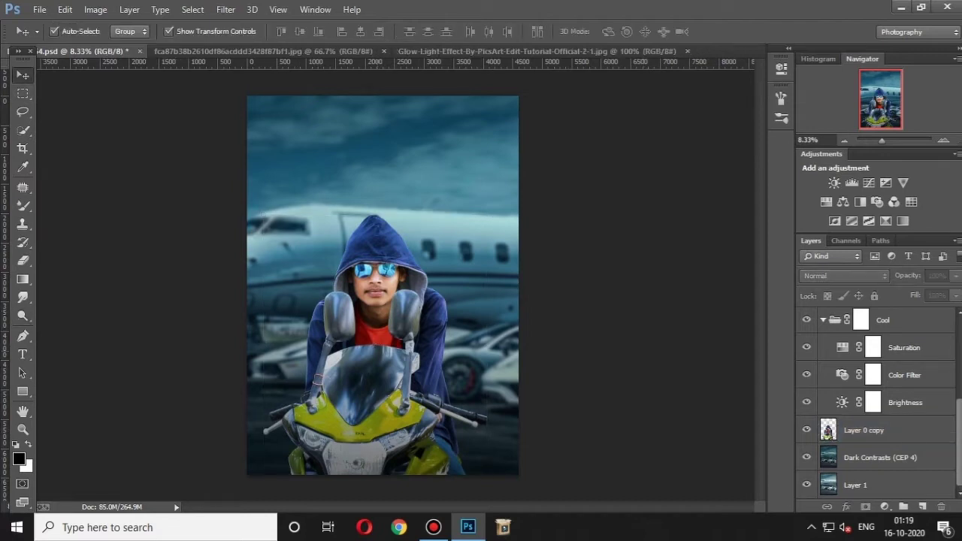
{"action": "key", "text": "ctrl+equal"}
Step: Target Layer 0 copy and Quick Select the hood down to the sunglasses and right shoulder
{"action": "scroll", "coordinate": [379, 286], "scroll_direction": "up", "scroll_amount": 1}
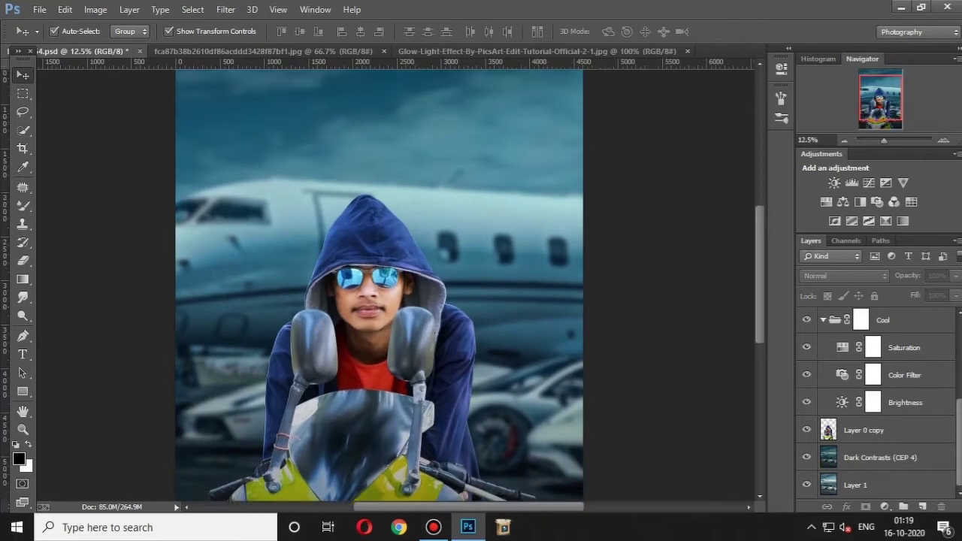
{"action": "scroll", "coordinate": [380, 286], "scroll_direction": "down", "scroll_amount": 2}
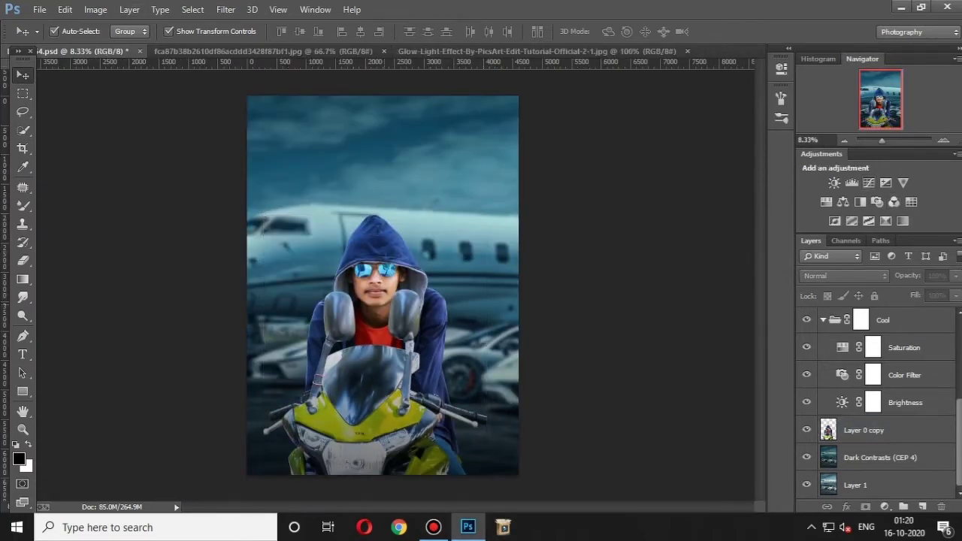
{"action": "key", "text": "ctrl+equal"}
{"action": "key", "text": "ctrl+equal"}
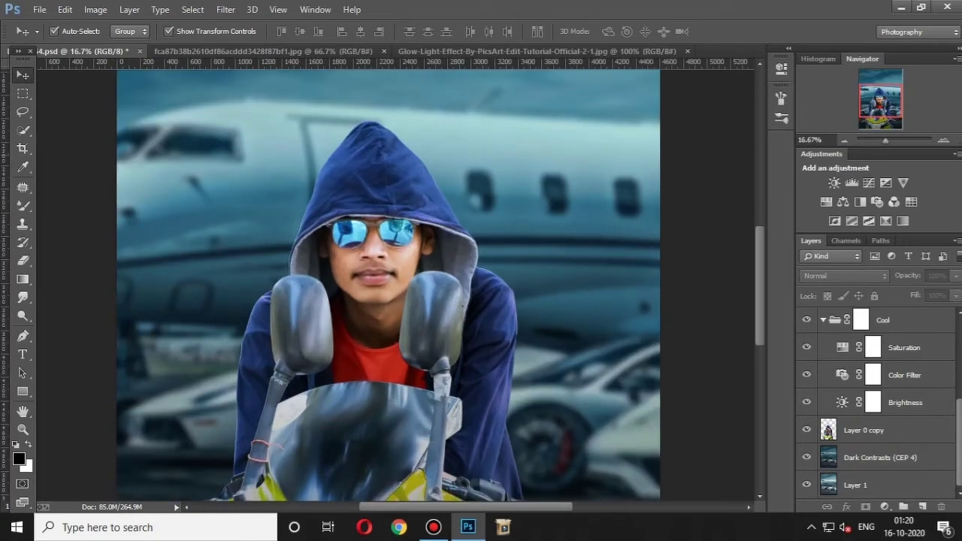
{"action": "key", "text": "w"}
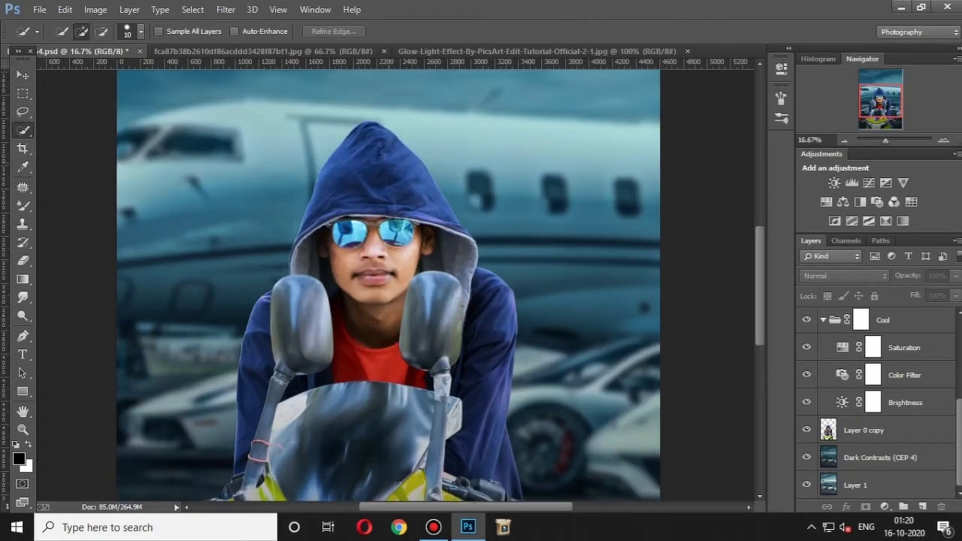
{"action": "left_click", "coordinate": [420, 225]}
{"action": "key", "text": "Return"}
{"action": "left_click", "coordinate": [864, 430]}
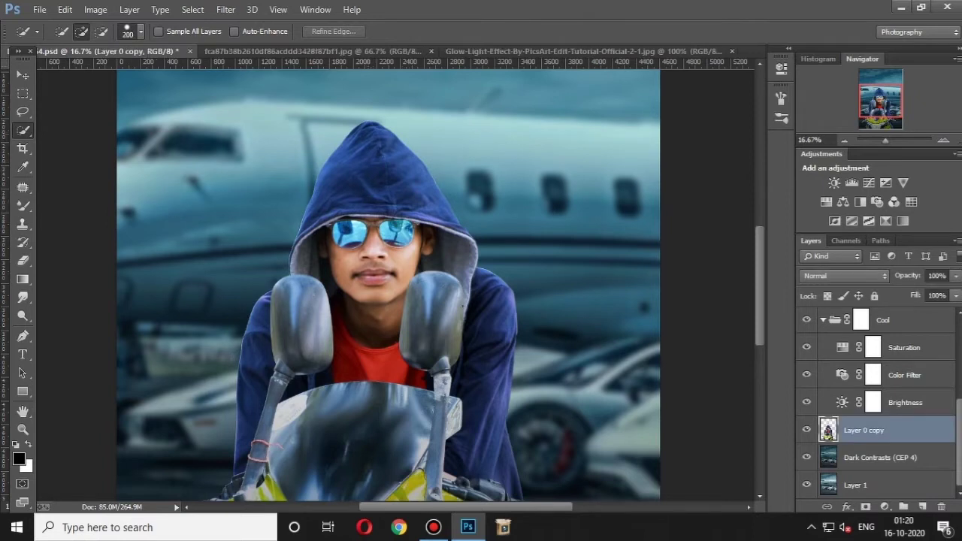
{"action": "left_click_drag", "start_coordinate": [360, 143], "coordinate": [391, 188]}
{"action": "key", "text": "bracketleft"}
{"action": "key", "text": "bracketleft"}
{"action": "key", "text": "bracketleft"}
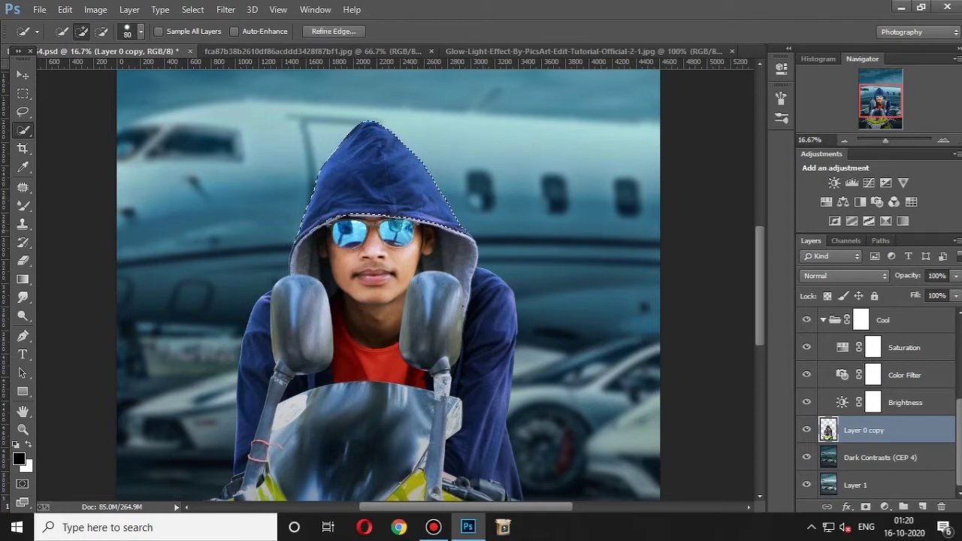
{"action": "left_click_drag", "start_coordinate": [488, 281], "coordinate": [492, 354]}
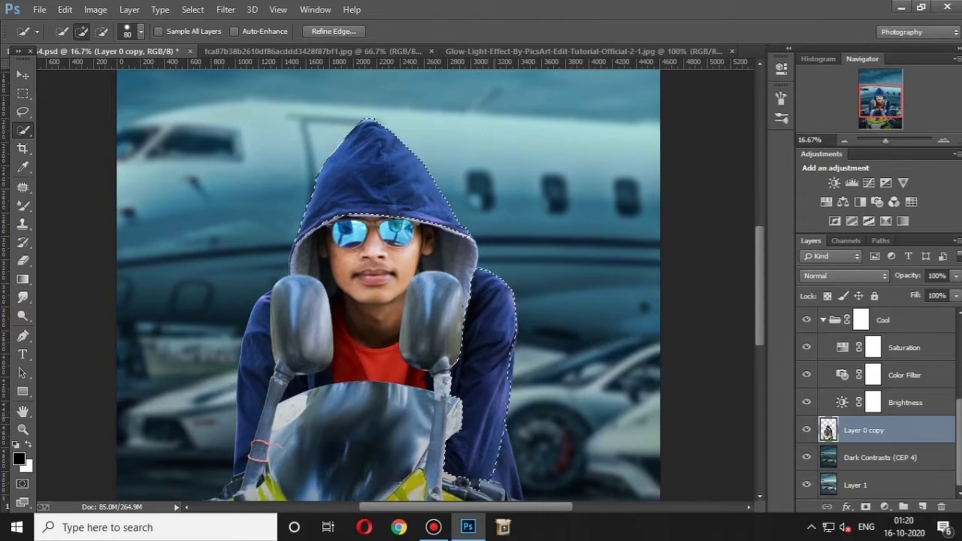
{"action": "left_click_drag", "start_coordinate": [492, 462], "coordinate": [503, 436]}
{"action": "scroll", "coordinate": [387, 285], "scroll_direction": "down", "scroll_amount": 3}
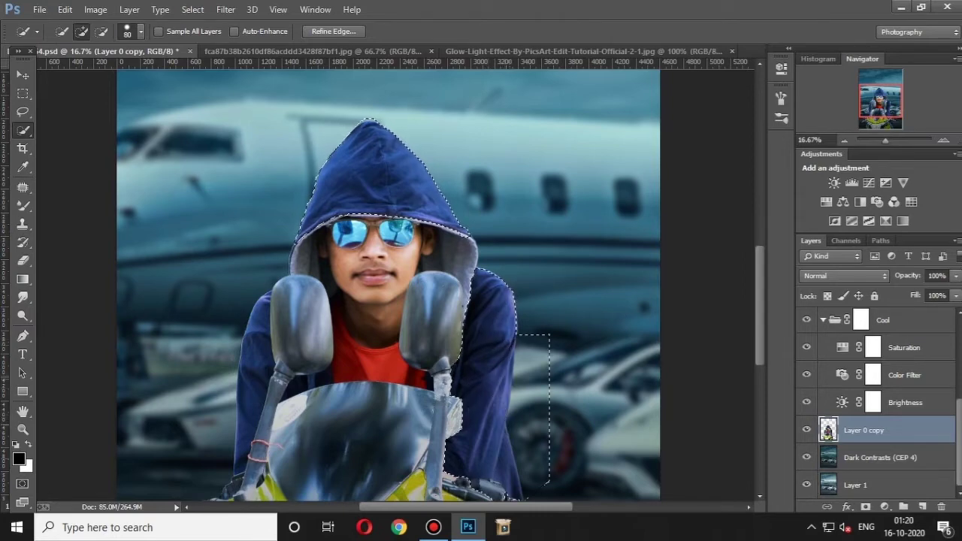
{"action": "key", "text": "ctrl+z"}
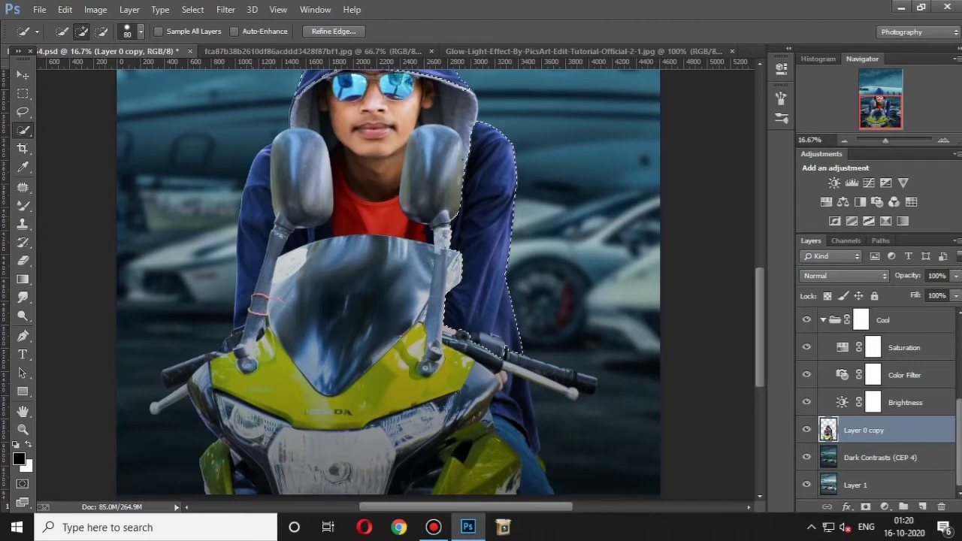
{"action": "scroll", "coordinate": [387, 285], "scroll_direction": "up", "scroll_amount": 1}
Step: Add the jacket's left and right sides to the selection, undoing stray additions
{"action": "left_click", "coordinate": [526, 372]}
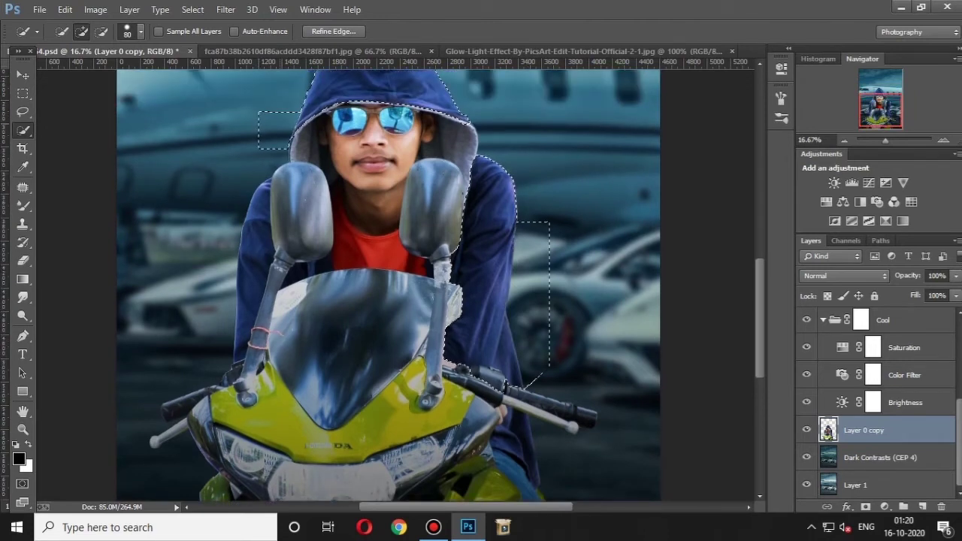
{"action": "left_click", "coordinate": [529, 383]}
{"action": "left_click", "coordinate": [556, 312]}
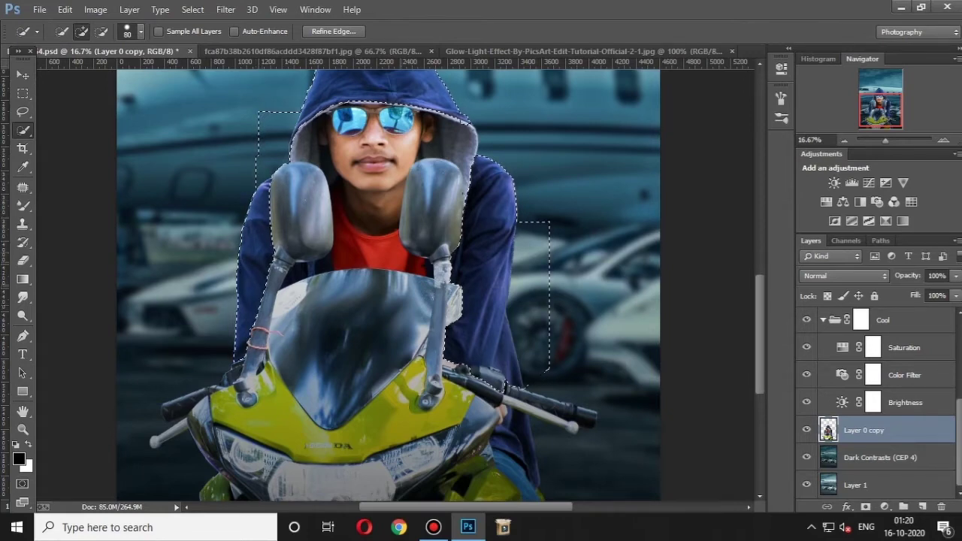
{"action": "scroll", "coordinate": [387, 285], "scroll_direction": "down", "scroll_amount": 2}
{"action": "scroll", "coordinate": [387, 285], "scroll_direction": "down", "scroll_amount": 2}
{"action": "left_click", "coordinate": [533, 210]}
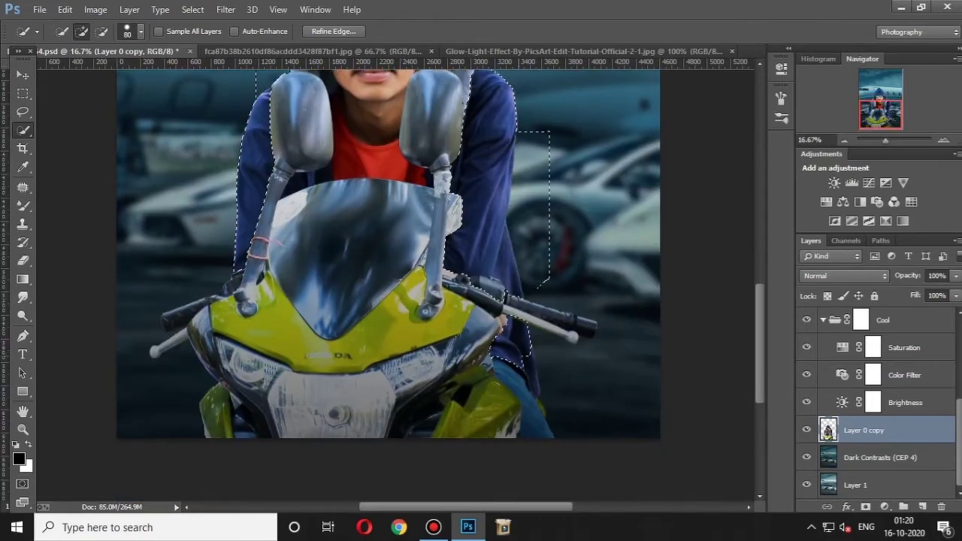
{"action": "left_click_drag", "start_coordinate": [556, 338], "coordinate": [559, 380]}
{"action": "scroll", "coordinate": [388, 286], "scroll_direction": "up", "scroll_amount": 2}
{"action": "scroll", "coordinate": [387, 285], "scroll_direction": "up", "scroll_amount": 2}
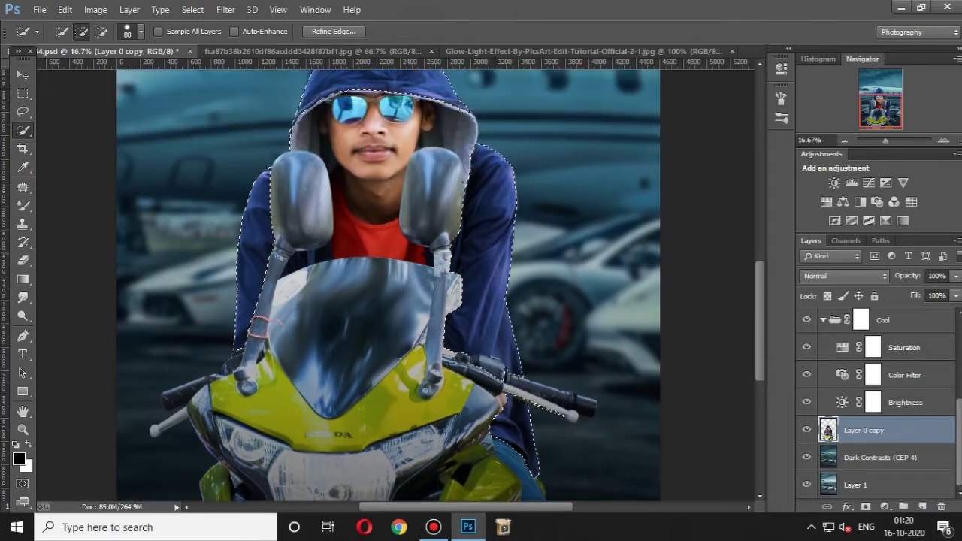
{"action": "key", "text": "ctrl+alt+z"}
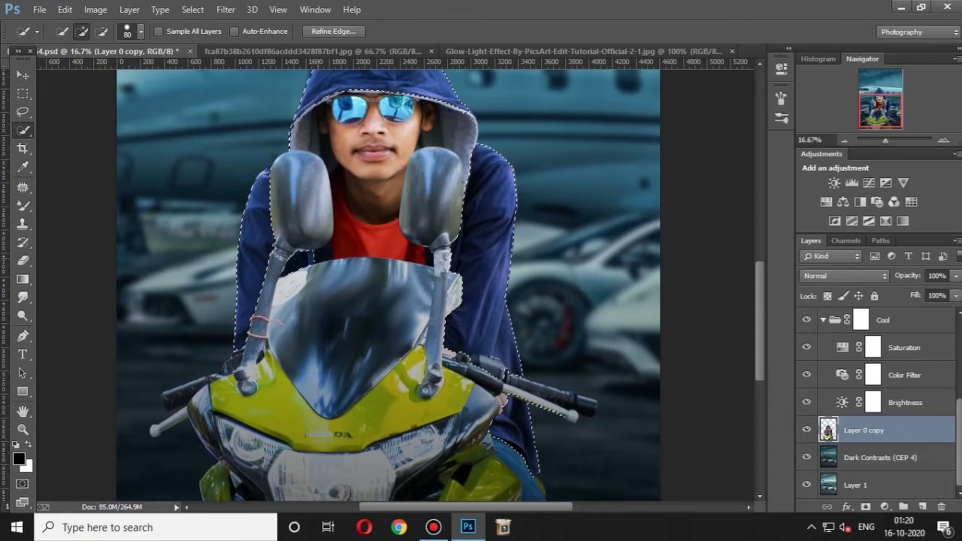
{"action": "key", "text": "ctrl+alt+z"}
{"action": "key", "text": "ctrl+alt+z"}
{"action": "key", "text": "ctrl+shift+z"}
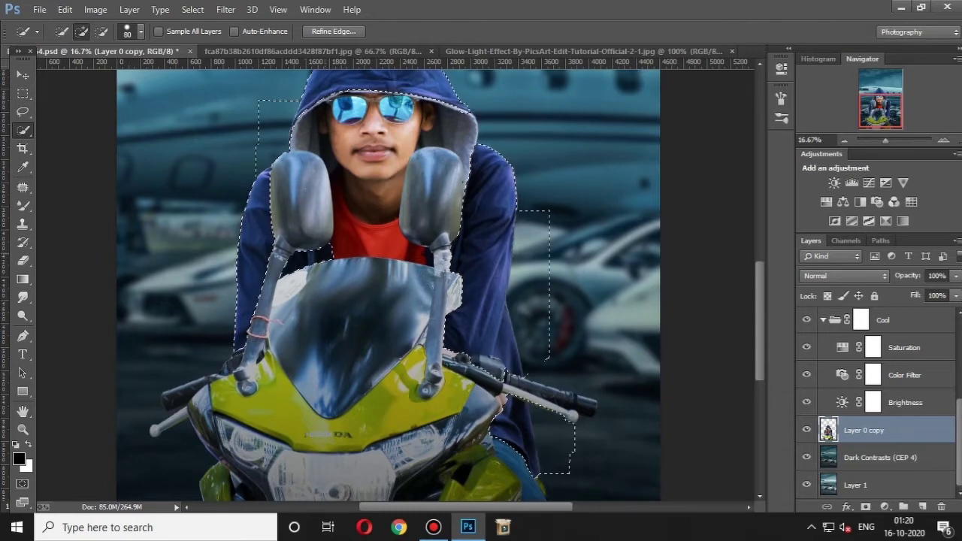
{"action": "scroll", "coordinate": [387, 285], "scroll_direction": "up", "scroll_amount": 1}
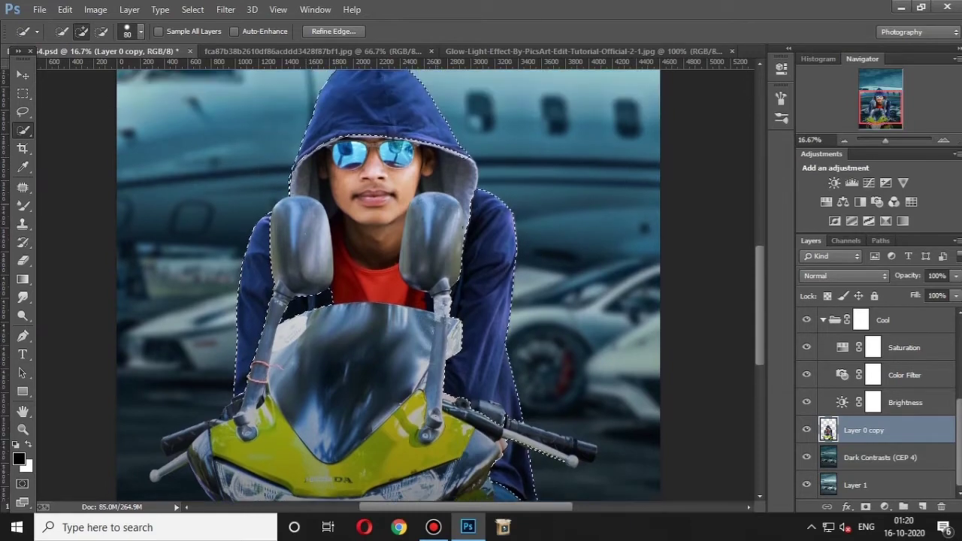
{"action": "scroll", "coordinate": [387, 286], "scroll_direction": "up", "scroll_amount": 1}
{"action": "key", "text": "ctrl+alt+z"}
Step: Switch to the Lasso tool and feather the hoodie selection by 25 pixels
{"action": "left_click", "coordinate": [22, 111]}
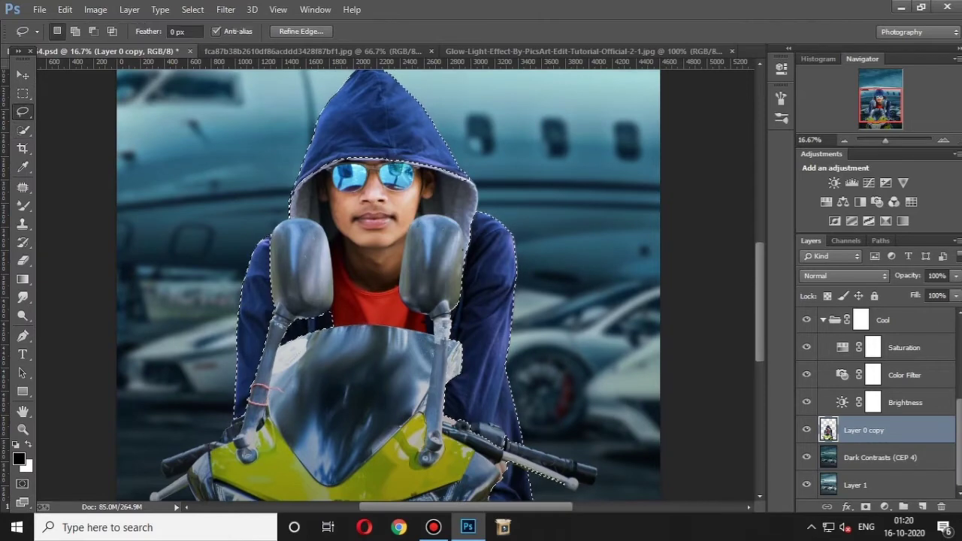
{"action": "right_click", "coordinate": [182, 108]}
{"action": "left_click", "coordinate": [224, 148]}
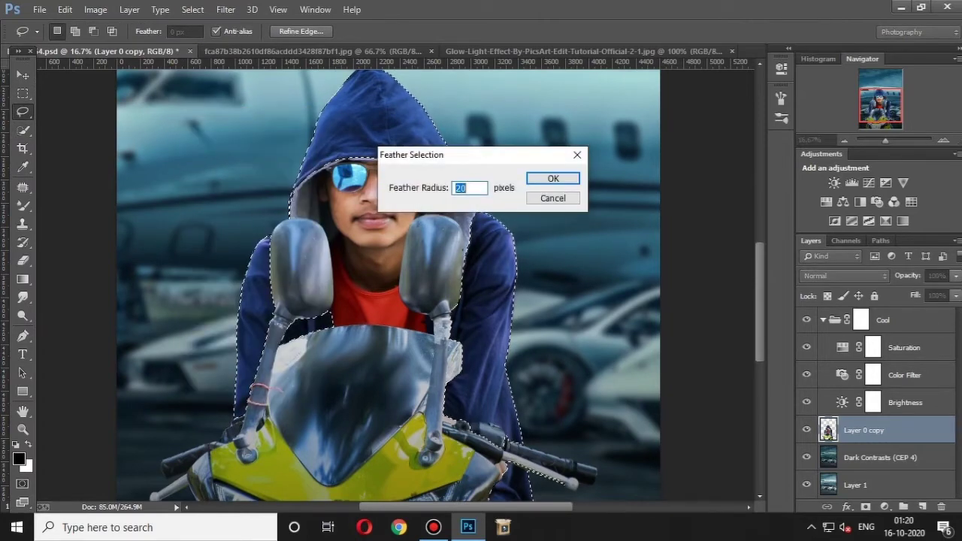
{"action": "key", "text": "Return"}
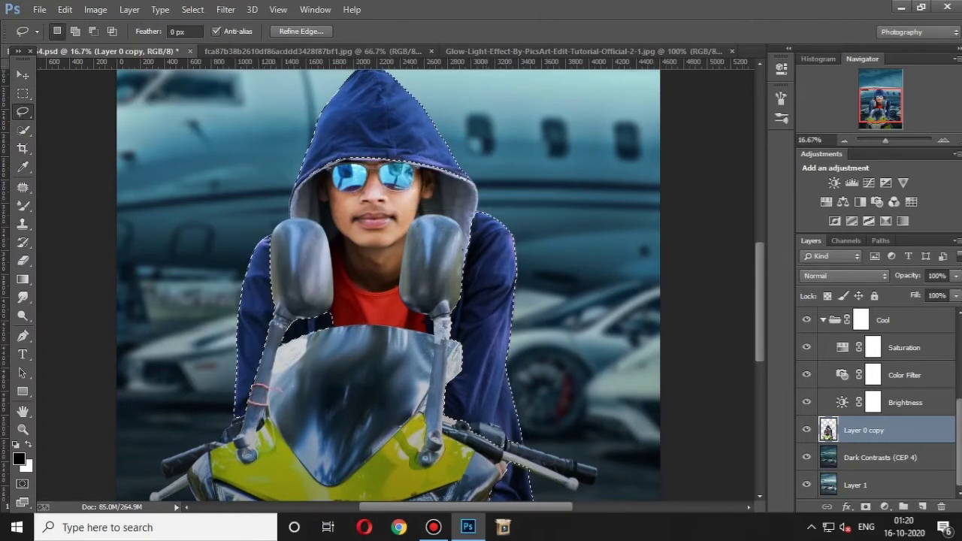
{"action": "right_click", "coordinate": [486, 190]}
{"action": "left_click", "coordinate": [536, 227]}
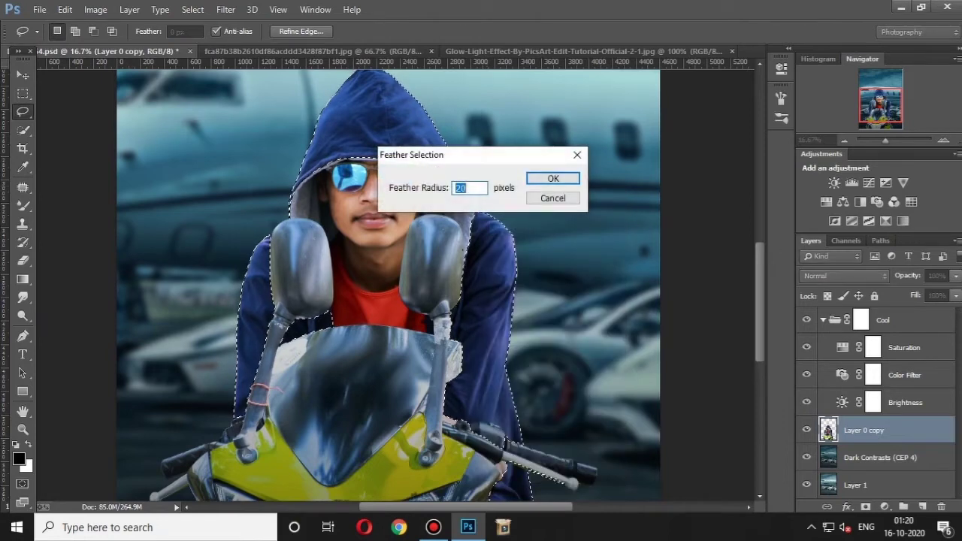
{"action": "type", "text": "25"}
{"action": "key", "text": "Return"}
{"action": "key", "text": "ctrl+minus"}
{"action": "key", "text": "ctrl+minus"}
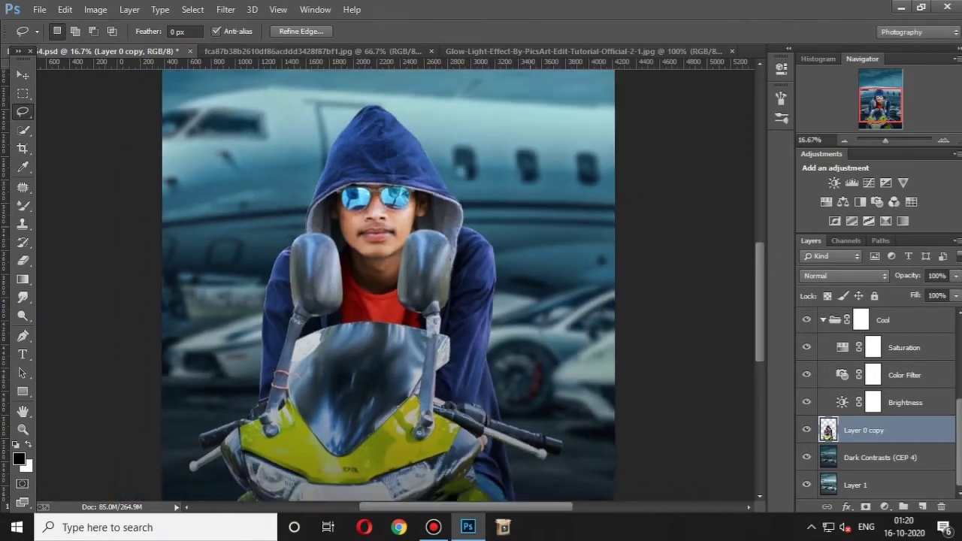
{"action": "key", "text": "ctrl+plus"}
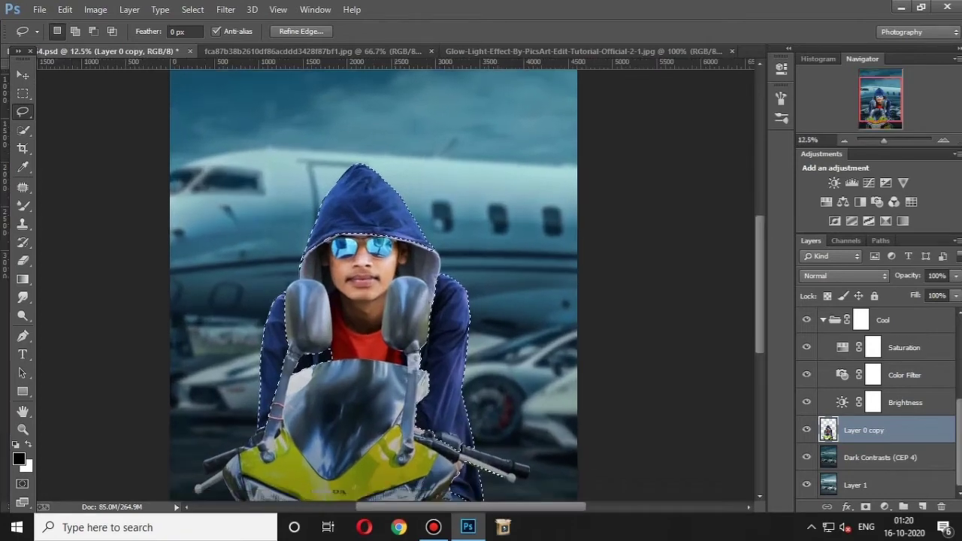
Step: Open Hue/Saturation and try out different hue values on the hoodie
{"action": "left_click", "coordinate": [96, 9]}
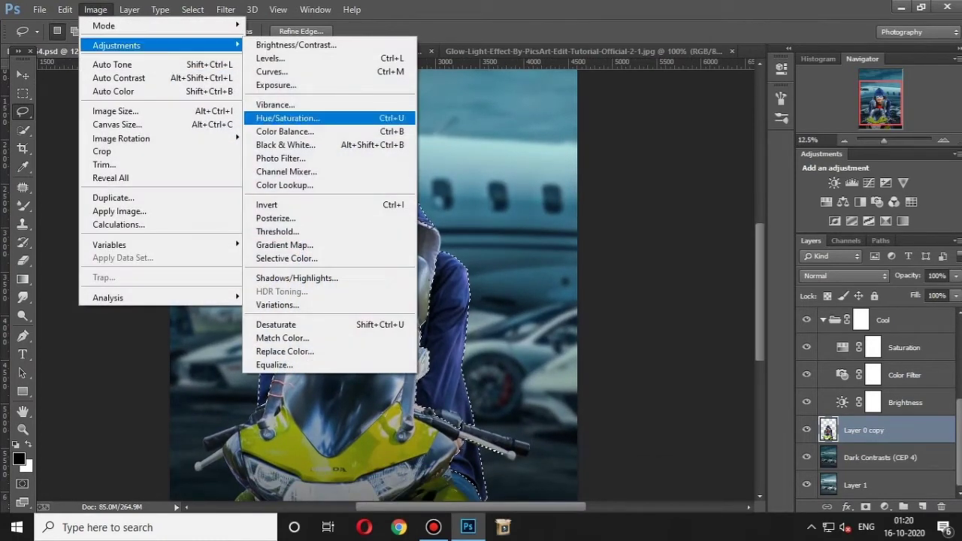
{"action": "left_click", "coordinate": [362, 178]}
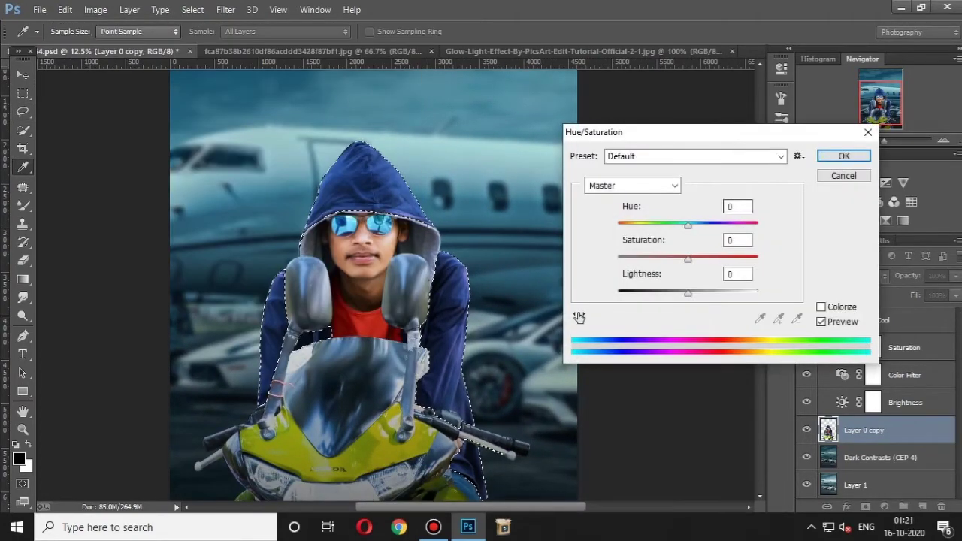
{"action": "left_click_drag", "start_coordinate": [687, 224], "coordinate": [649, 224]}
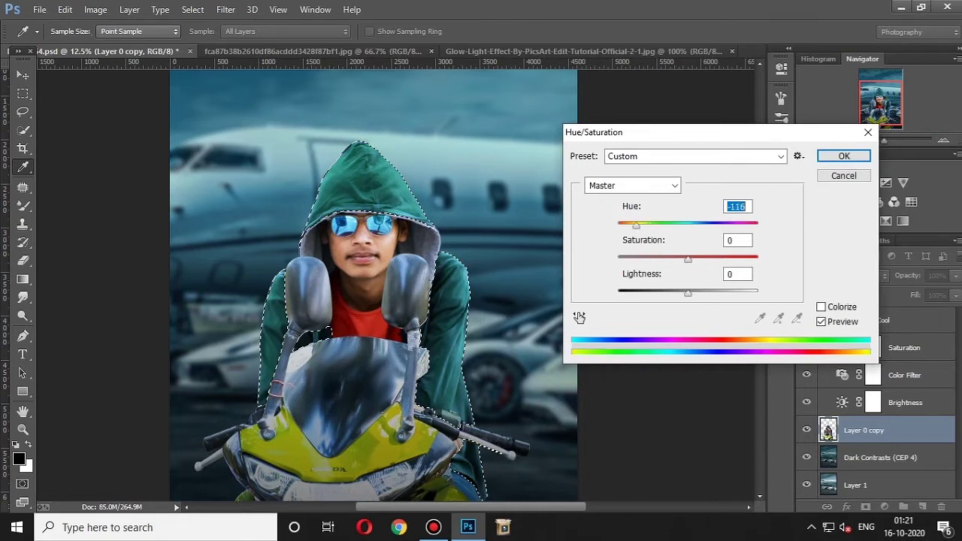
{"action": "key", "text": "shift+Down"}
{"action": "key", "text": "shift+Down"}
{"action": "key", "text": "shift+Down"}
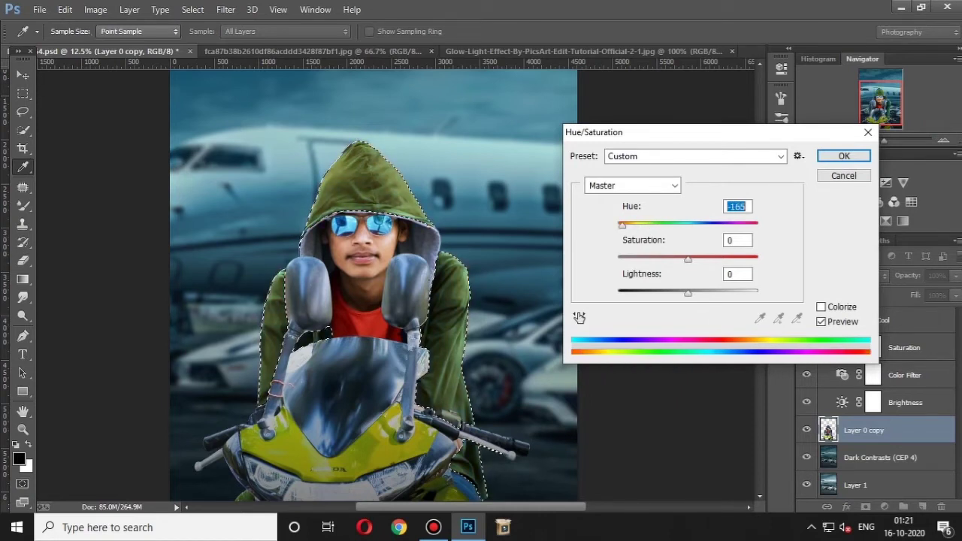
{"action": "key", "text": "shift+Up"}
{"action": "key", "text": "shift+Up"}
{"action": "key", "text": "shift+Up"}
{"action": "key", "text": "shift+Up"}
{"action": "key", "text": "shift+Up"}
{"action": "key", "text": "shift+Up"}
{"action": "key", "text": "shift+Up"}
{"action": "key", "text": "shift+Up"}
{"action": "key", "text": "shift+Up"}
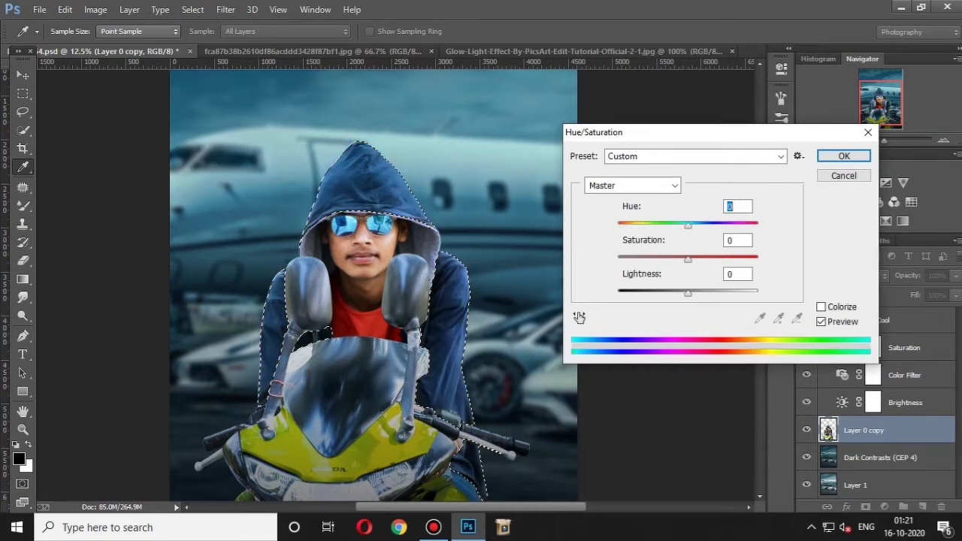
{"action": "key", "text": "shift+Up"}
{"action": "key", "text": "shift+Up"}
{"action": "key", "text": "Up"}
{"action": "key", "text": "Up"}
{"action": "key", "text": "shift+Up"}
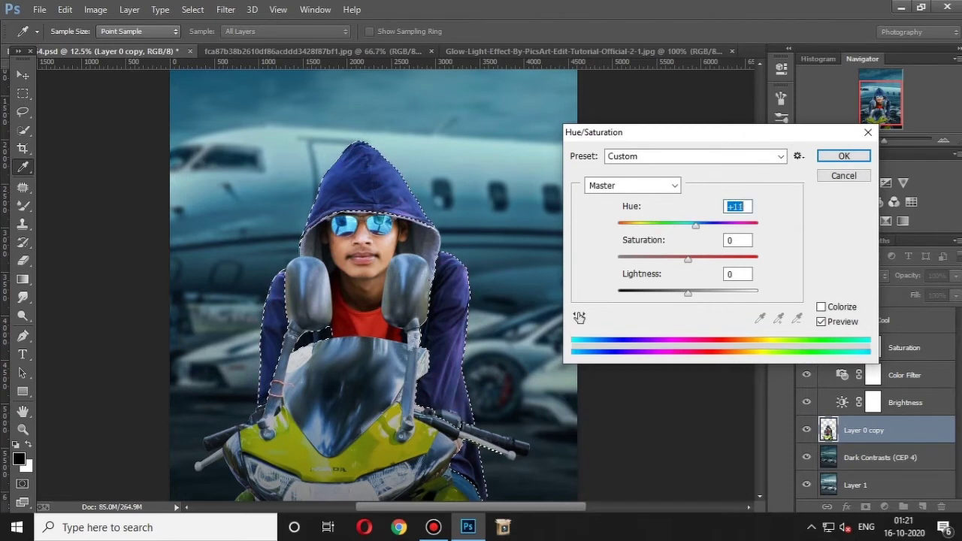
{"action": "key", "text": "shift+Up"}
{"action": "key", "text": "shift+Up"}
{"action": "key", "text": "shift+Up"}
{"action": "key", "text": "Up"}
{"action": "key", "text": "Up"}
{"action": "key", "text": "shift+Up"}
{"action": "key", "text": "shift+Up"}
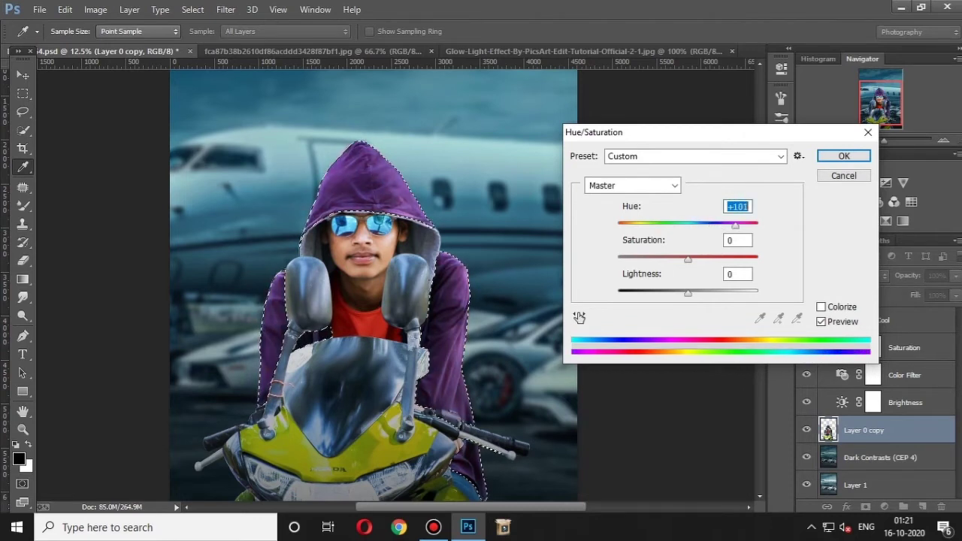
{"action": "key", "text": "shift+Up"}
{"action": "key", "text": "shift+Up"}
{"action": "key", "text": "shift+Up"}
{"action": "key", "text": "shift+Up"}
{"action": "key", "text": "shift+Up"}
{"action": "key", "text": "shift+Up"}
{"action": "key", "text": "shift+Up"}
{"action": "key", "text": "shift+Up"}
{"action": "key", "text": "shift+Up"}
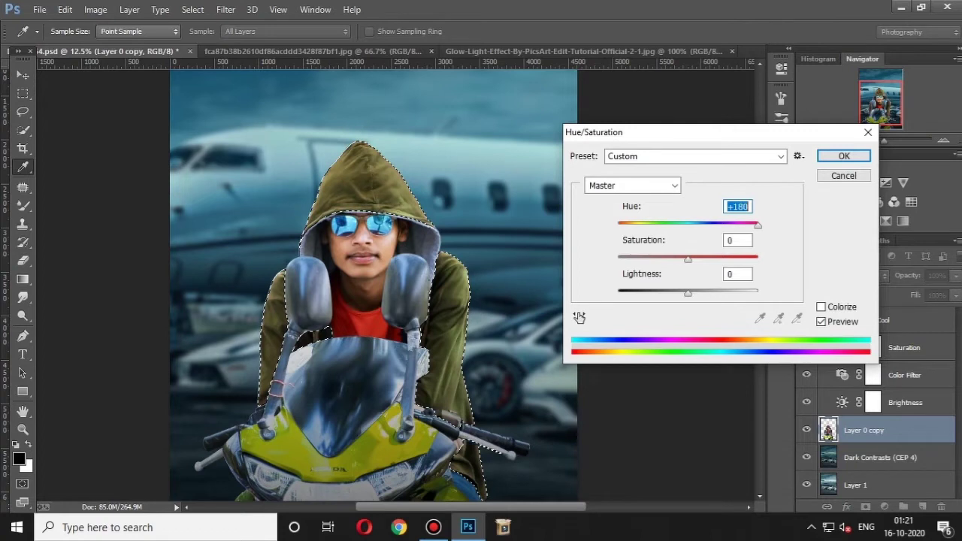
{"action": "key", "text": "shift+Down"}
{"action": "key", "text": "shift+Down"}
{"action": "key", "text": "shift+Down"}
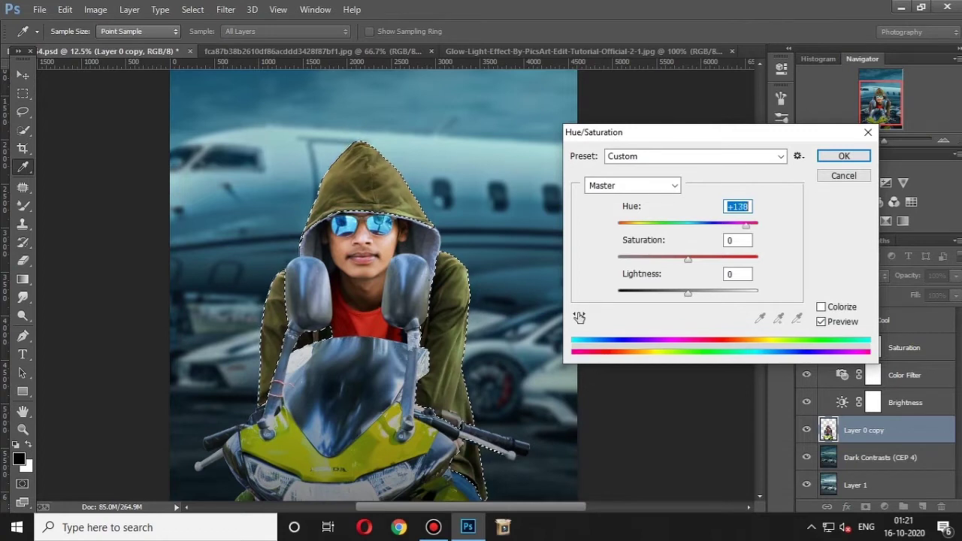
{"action": "key", "text": "shift+Down"}
{"action": "key", "text": "shift+Down"}
{"action": "key", "text": "shift+Down"}
{"action": "key", "text": "Up"}
{"action": "key", "text": "Up"}
{"action": "key", "text": "shift+Down"}
{"action": "key", "text": "shift+Down"}
{"action": "key", "text": "shift+Down"}
{"action": "key", "text": "shift+Down"}
{"action": "key", "text": "shift+Down"}
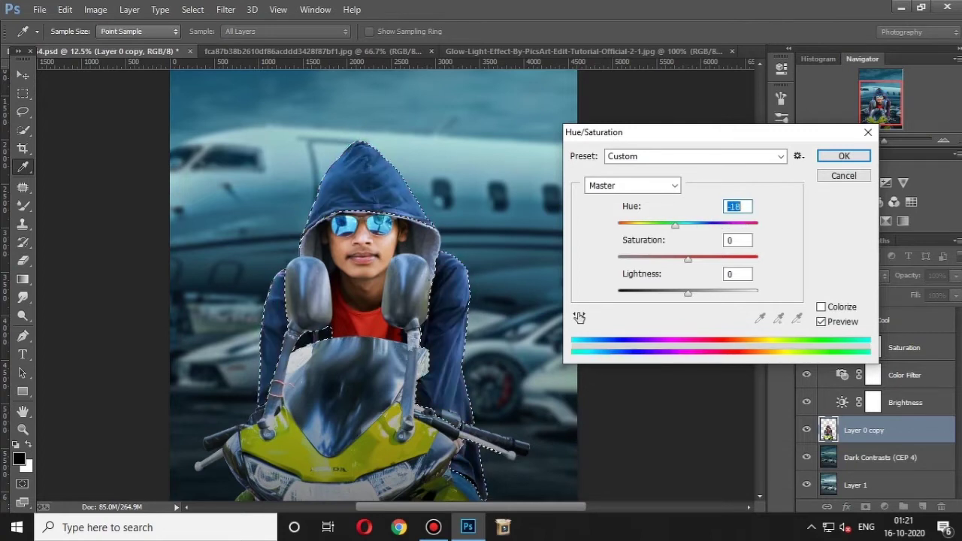
Step: Set saturation to +26 and hue to -120, turning the hoodie green
{"action": "key", "text": "Tab"}
{"action": "key", "text": "shift+Up"}
{"action": "key", "text": "shift+Up"}
{"action": "key", "text": "Down"}
{"action": "key", "text": "Up"}
{"action": "key", "text": "Up"}
{"action": "key", "text": "Up"}
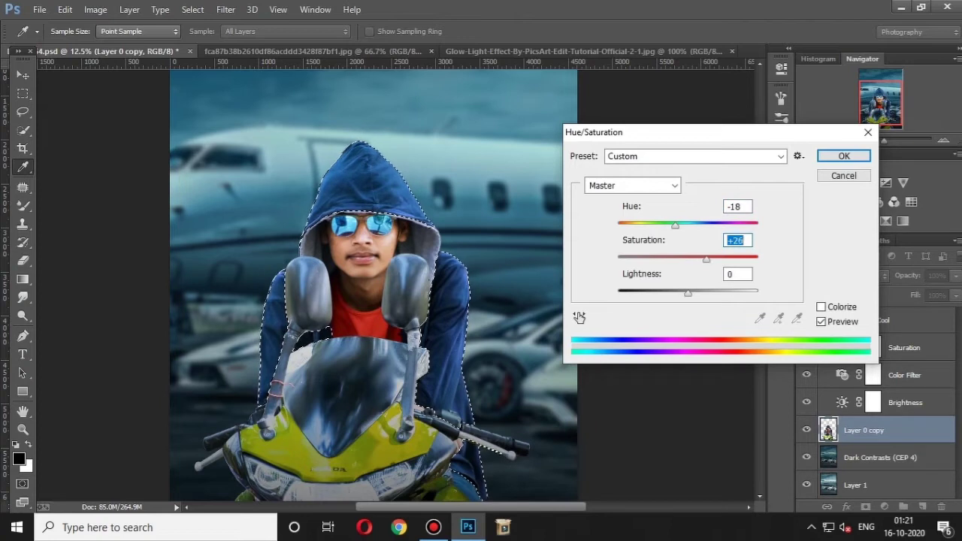
{"action": "key", "text": "shift+Tab"}
{"action": "key", "text": "shift+Down"}
{"action": "key", "text": "shift+Down"}
{"action": "key", "text": "shift+Down"}
{"action": "key", "text": "shift+Down"}
{"action": "key", "text": "shift+Down"}
{"action": "key", "text": "Down"}
{"action": "key", "text": "Down"}
{"action": "key", "text": "Down"}
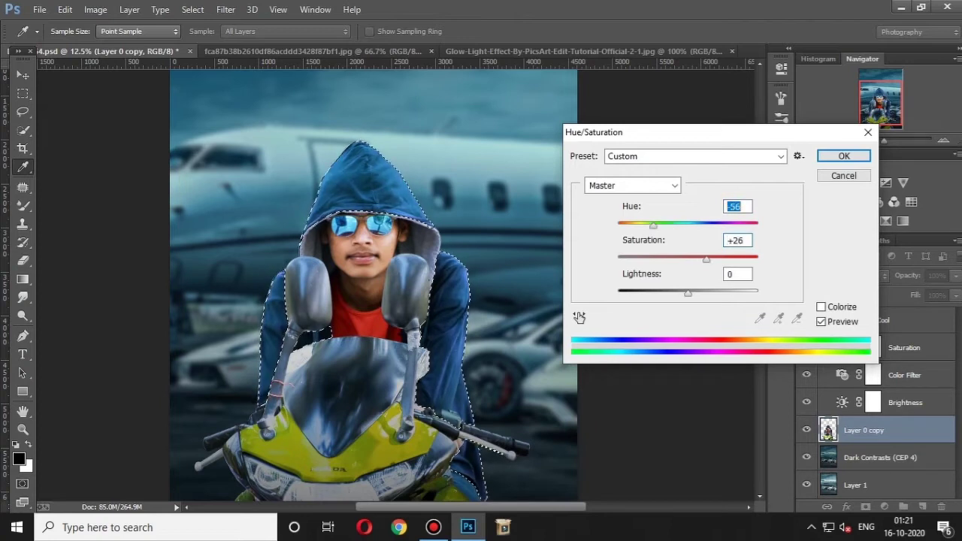
{"action": "key", "text": "shift+Down"}
{"action": "key", "text": "shift+Down"}
{"action": "key", "text": "shift+Down"}
{"action": "key", "text": "shift+Down"}
{"action": "key", "text": "shift+Down"}
{"action": "key", "text": "Down"}
{"action": "key", "text": "Down"}
{"action": "key", "text": "Down"}
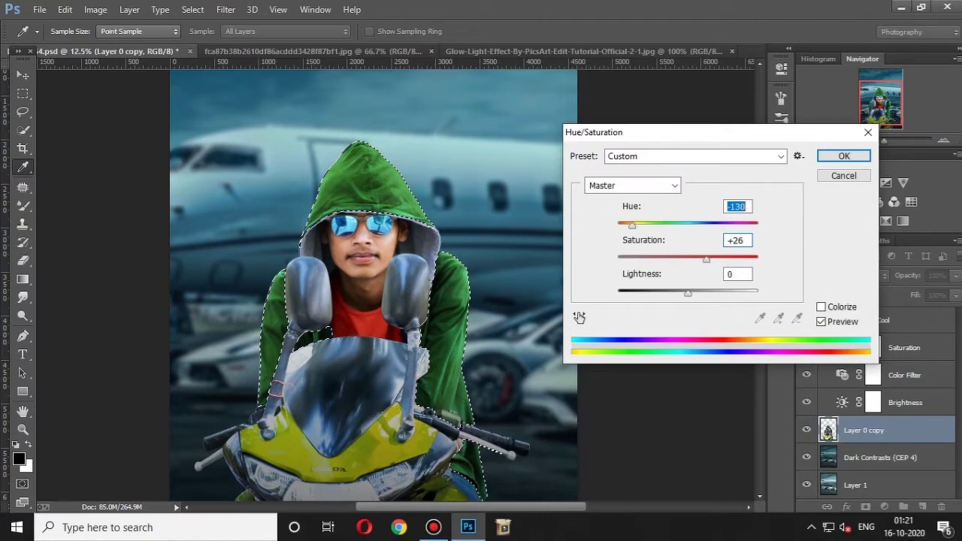
{"action": "key", "text": "shift+Up"}
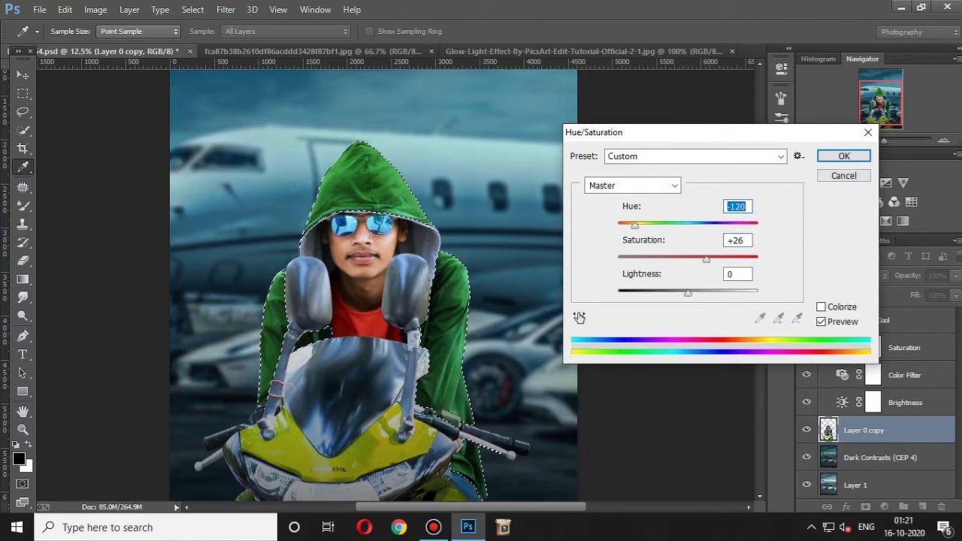
{"action": "key", "text": "Return"}
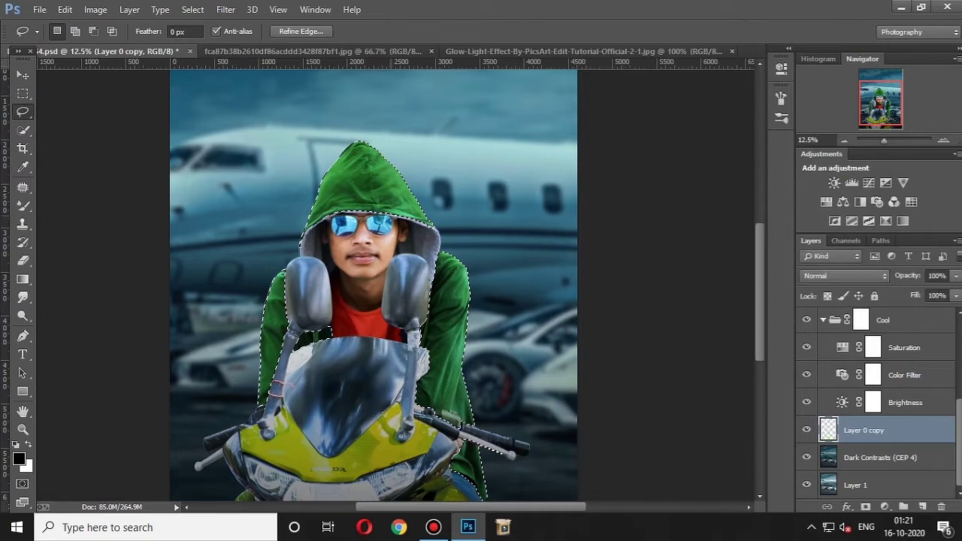
Step: Zoom in and out to inspect the hooded rider, then deselect with Ctrl+D
{"action": "key", "text": "ctrl+plus"}
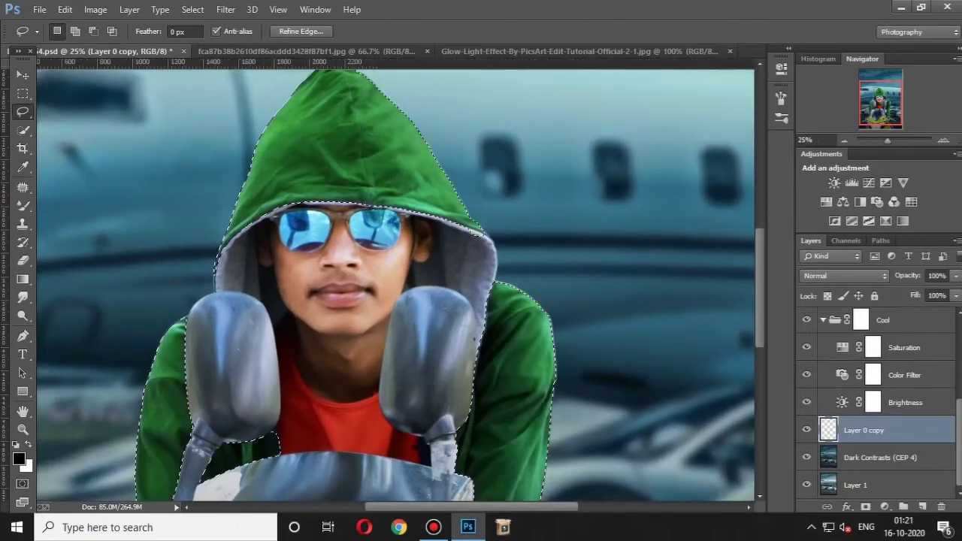
{"action": "scroll", "coordinate": [395, 286], "scroll_direction": "down", "scroll_amount": 2}
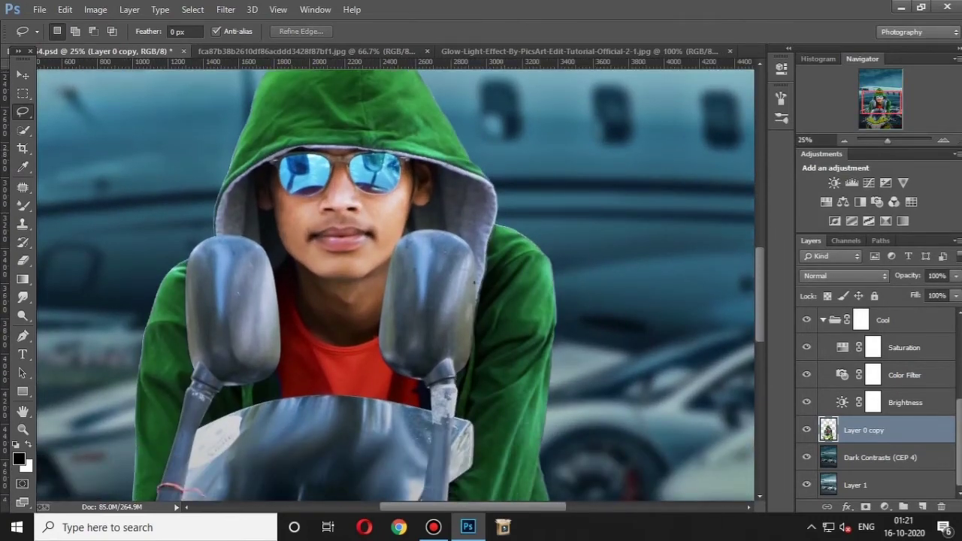
{"action": "key", "text": "ctrl+minus"}
{"action": "key", "text": "ctrl+minus"}
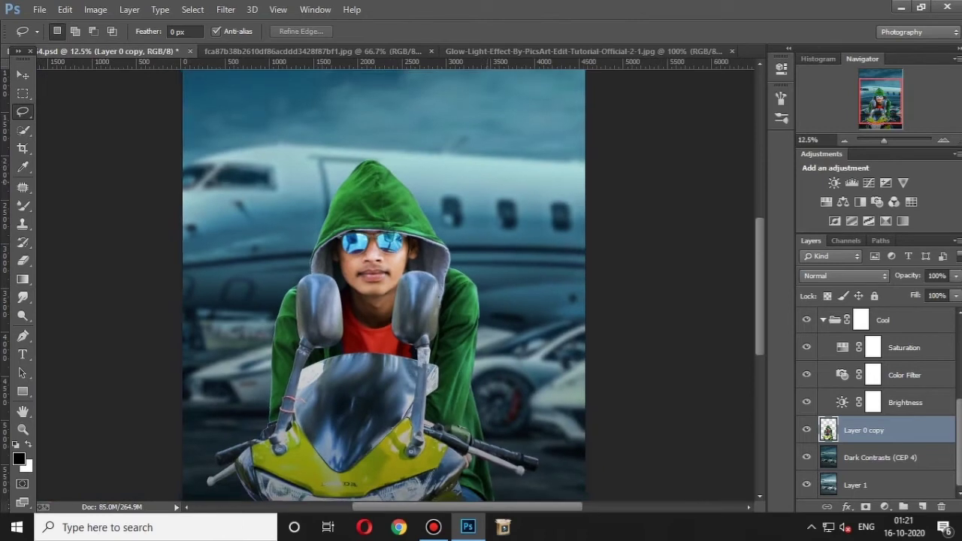
{"action": "key", "text": "ctrl+minus"}
{"action": "key", "text": "v"}
{"action": "left_click", "coordinate": [827, 429], "text": "ctrl"}
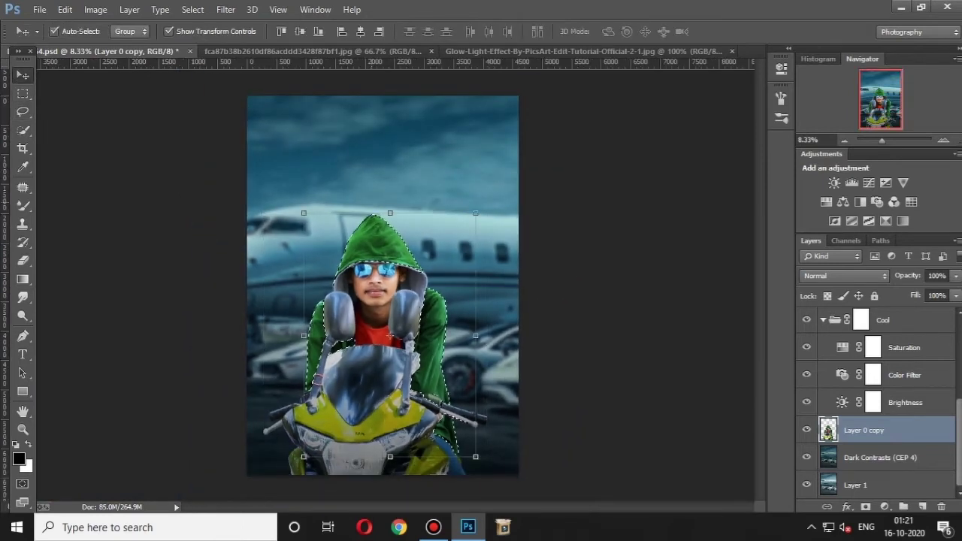
{"action": "key", "text": "l"}
{"action": "key", "text": "ctrl+d"}
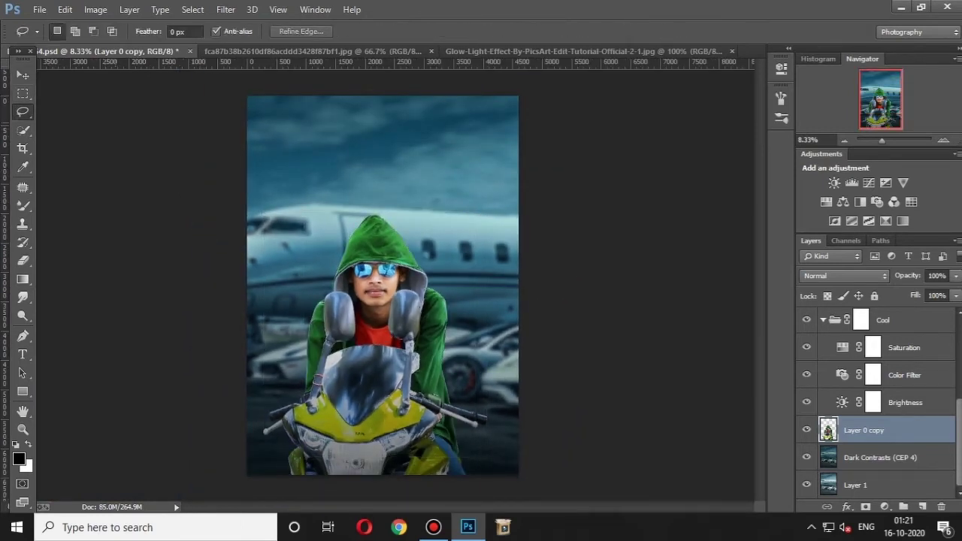
{"action": "key", "text": "ctrl+plus"}
{"action": "scroll", "coordinate": [394, 281], "scroll_direction": "down", "scroll_amount": 2}
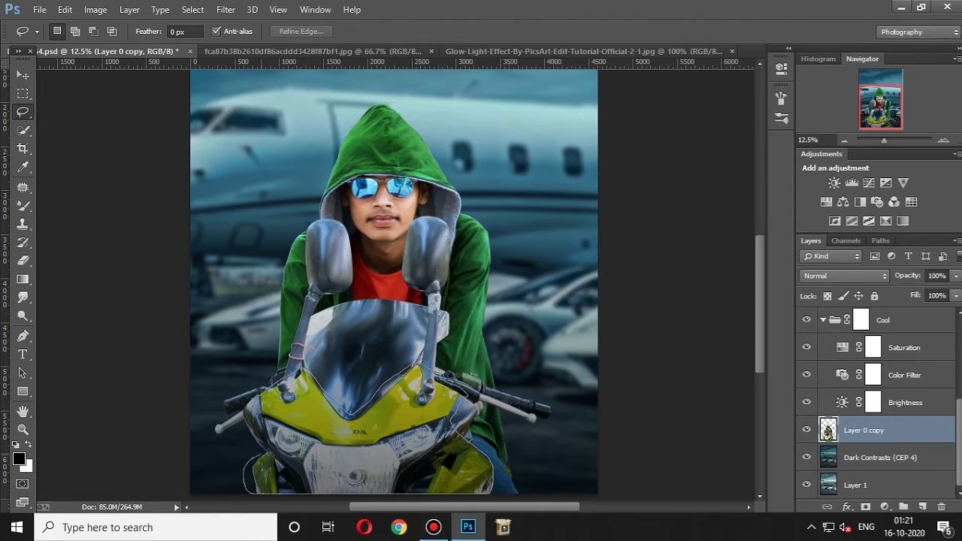
Step: Lasso the motorbike's yellow fairing and feather the selection
{"action": "left_click_drag", "start_coordinate": [368, 402], "coordinate": [371, 405]}
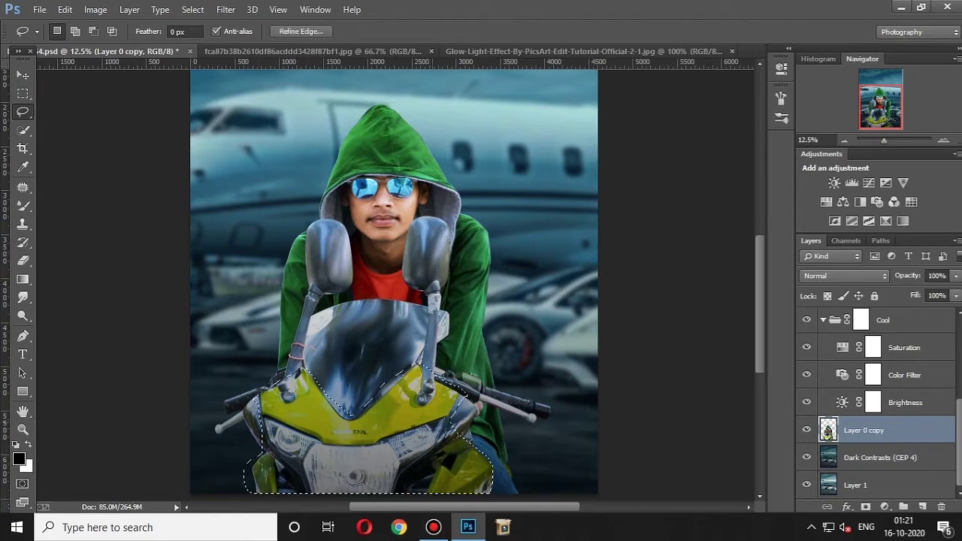
{"action": "right_click", "coordinate": [391, 398]}
{"action": "left_click", "coordinate": [432, 256]}
{"action": "key", "text": "Return"}
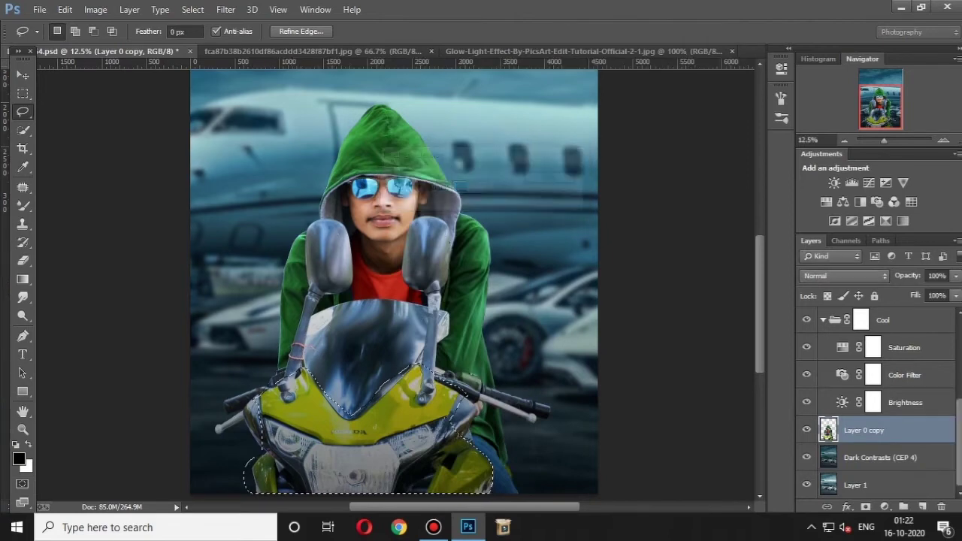
Step: Shift the fairing's hue to +31 so it turns green, then deselect
{"action": "left_click", "coordinate": [96, 9]}
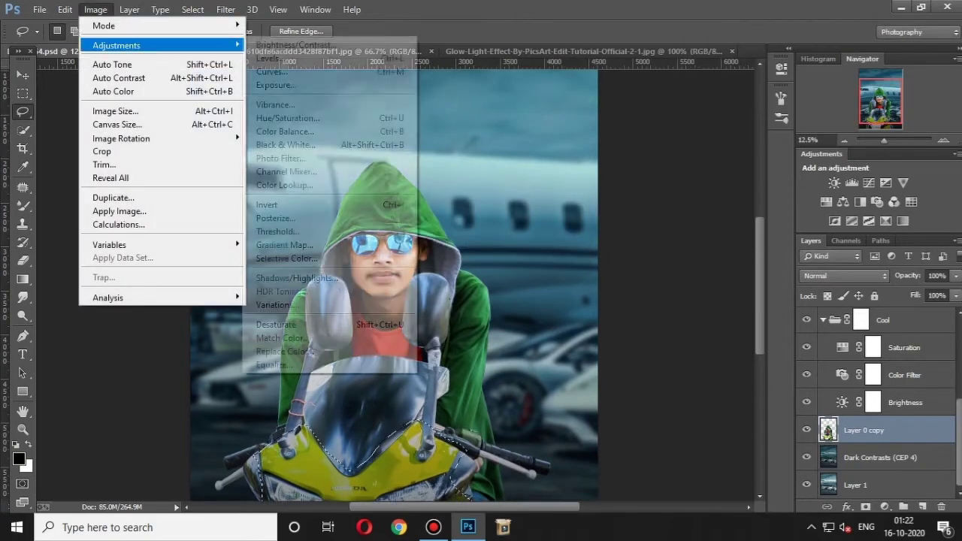
{"action": "left_click", "coordinate": [285, 118]}
{"action": "scroll", "coordinate": [393, 281], "scroll_direction": "down", "scroll_amount": 3}
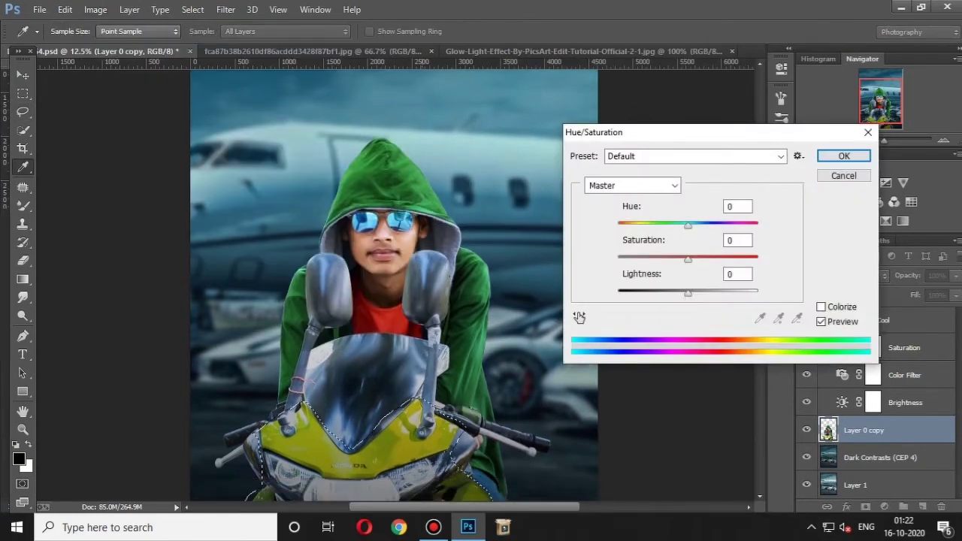
{"action": "key", "text": "shift+Down"}
{"action": "key", "text": "shift+Down"}
{"action": "key", "text": "shift+Down"}
{"action": "key", "text": "shift+Down"}
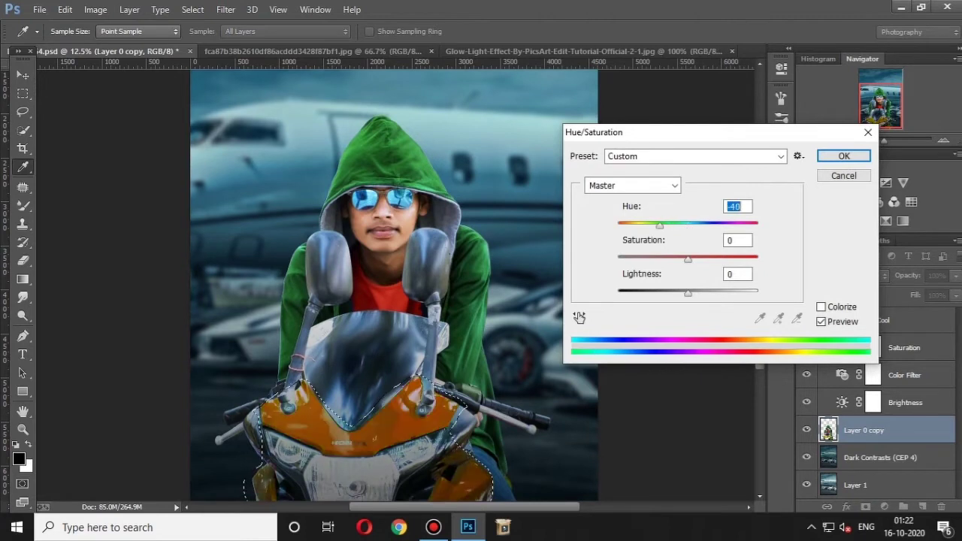
{"action": "key", "text": "shift+Down"}
{"action": "key", "text": "shift+Down"}
{"action": "key", "text": "shift+Down"}
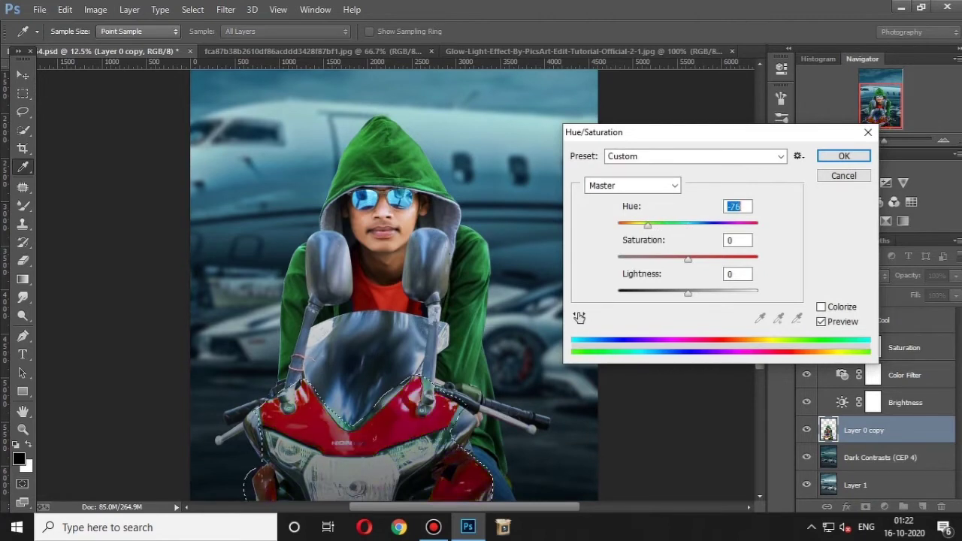
{"action": "key", "text": "Down"}
{"action": "key", "text": "Down"}
{"action": "key", "text": "Down"}
{"action": "key", "text": "Down"}
{"action": "key", "text": "Down"}
{"action": "key", "text": "shift+Down"}
{"action": "key", "text": "shift+Down"}
{"action": "key", "text": "shift+Down"}
{"action": "key", "text": "shift+Down"}
{"action": "key", "text": "shift+Down"}
{"action": "key", "text": "shift+Down"}
{"action": "key", "text": "shift+Down"}
{"action": "key", "text": "shift+Down"}
{"action": "key", "text": "shift+Down"}
{"action": "key", "text": "Down"}
{"action": "key", "text": "Down"}
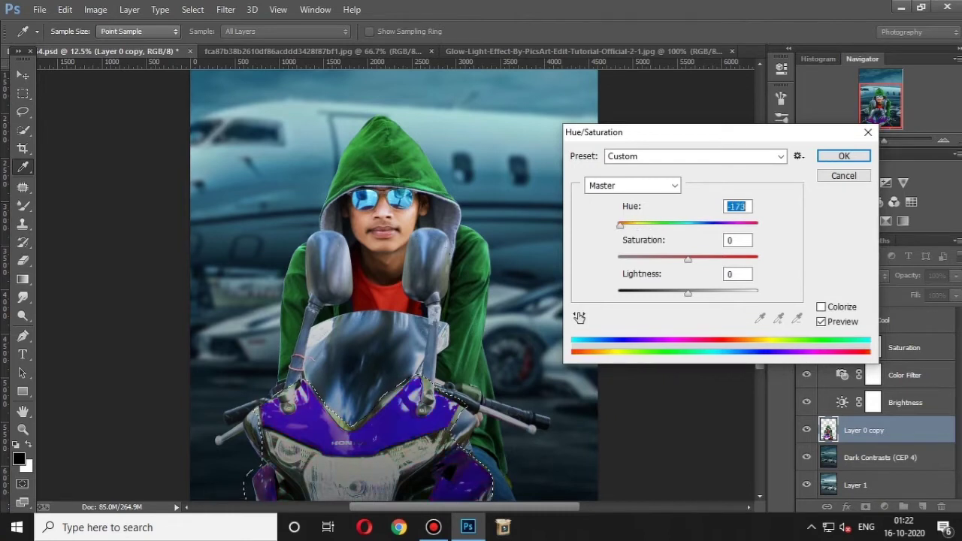
{"action": "key", "text": "shift+Up"}
{"action": "key", "text": "shift+Up"}
{"action": "key", "text": "shift+Up"}
{"action": "key", "text": "shift+Up"}
{"action": "key", "text": "shift+Up"}
{"action": "key", "text": "shift+Up"}
{"action": "key", "text": "shift+Up"}
{"action": "key", "text": "shift+Up"}
{"action": "key", "text": "shift+Up"}
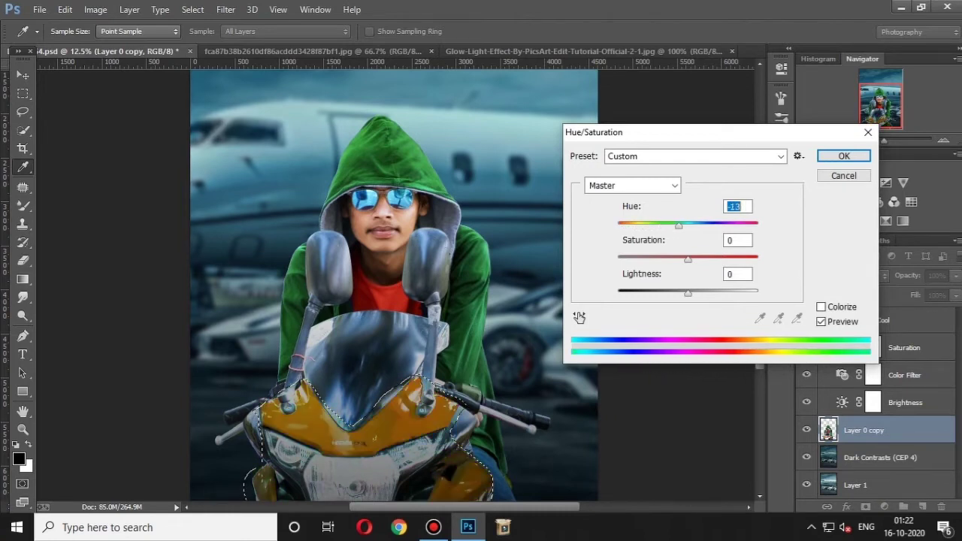
{"action": "key", "text": "shift+Up"}
{"action": "key", "text": "Up"}
{"action": "key", "text": "Up"}
{"action": "key", "text": "Up"}
{"action": "key", "text": "Up"}
{"action": "key", "text": "Up"}
{"action": "key", "text": "Up"}
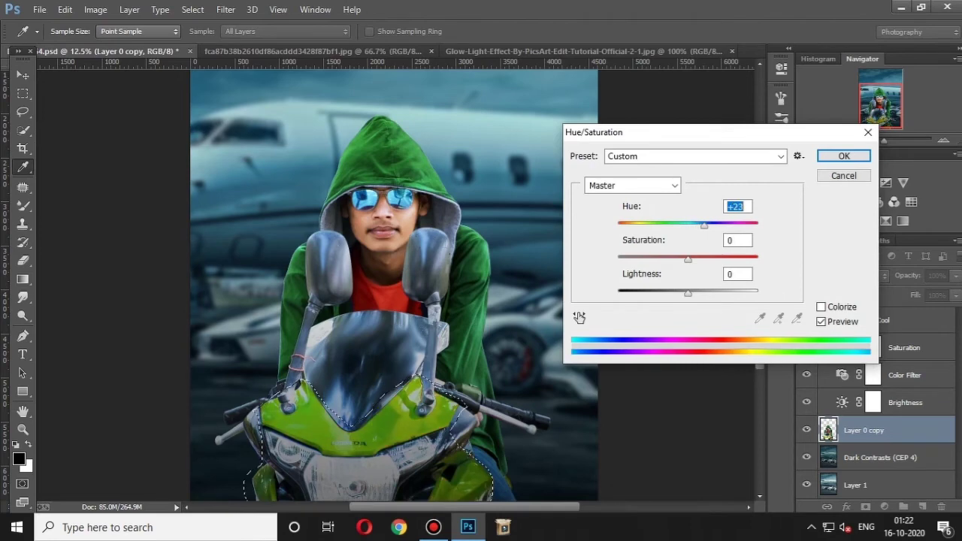
{"action": "key", "text": "Up"}
{"action": "key", "text": "Up"}
{"action": "key", "text": "Up"}
{"action": "key", "text": "Up"}
{"action": "key", "text": "Up"}
{"action": "key", "text": "Up"}
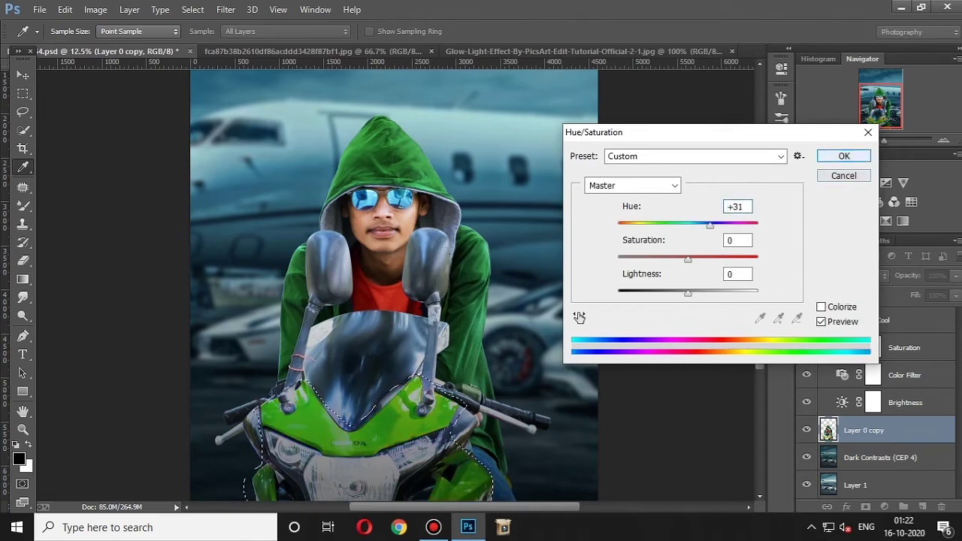
{"action": "key", "text": "Return"}
{"action": "key", "text": "ctrl+d"}
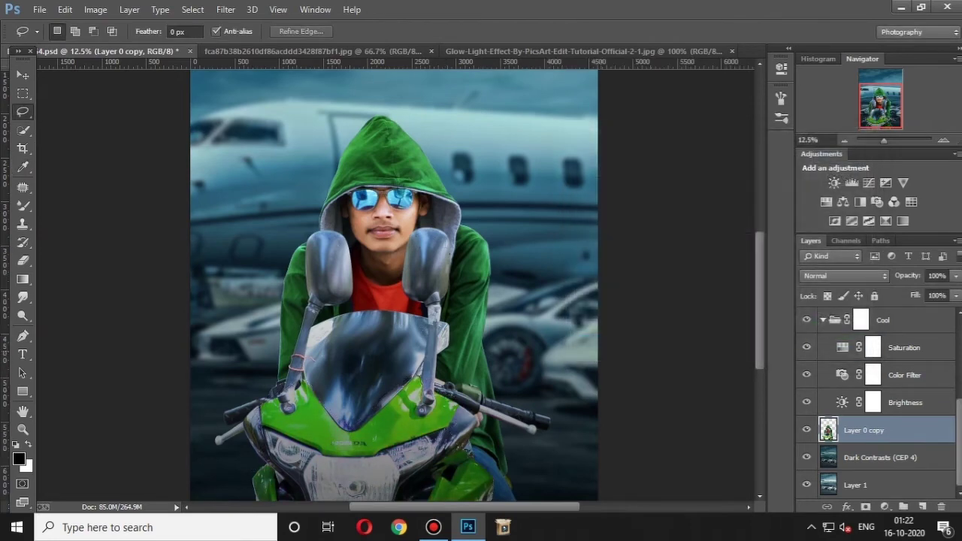
Step: Zoom out, pick the Move tool, target background Layer 1, and show the Filter menu
{"action": "key", "text": "ctrl+minus"}
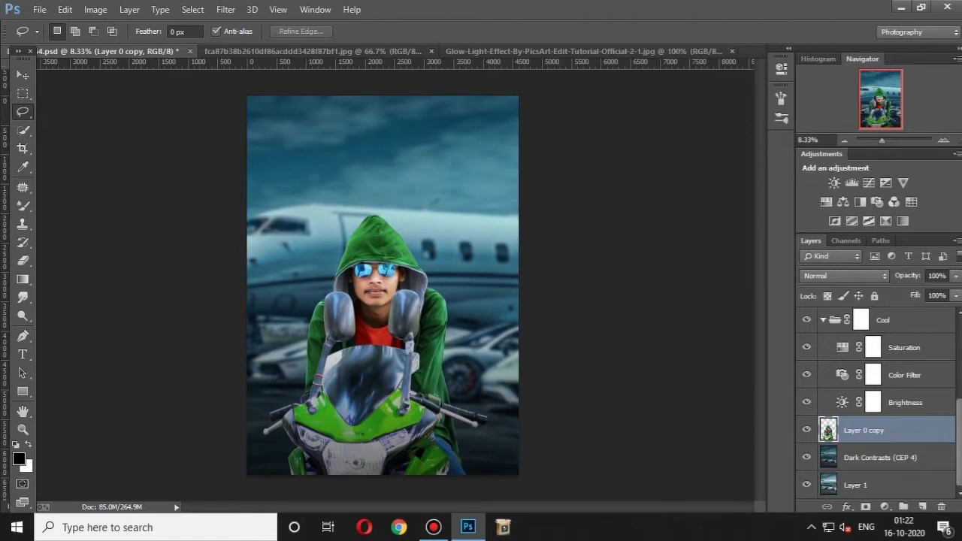
{"action": "key", "text": "v"}
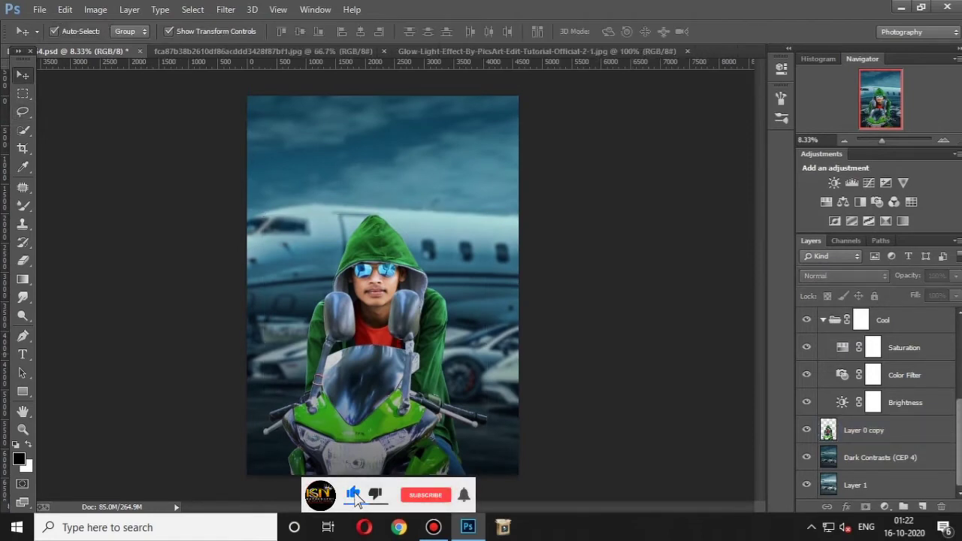
{"action": "key", "text": "alt+comma"}
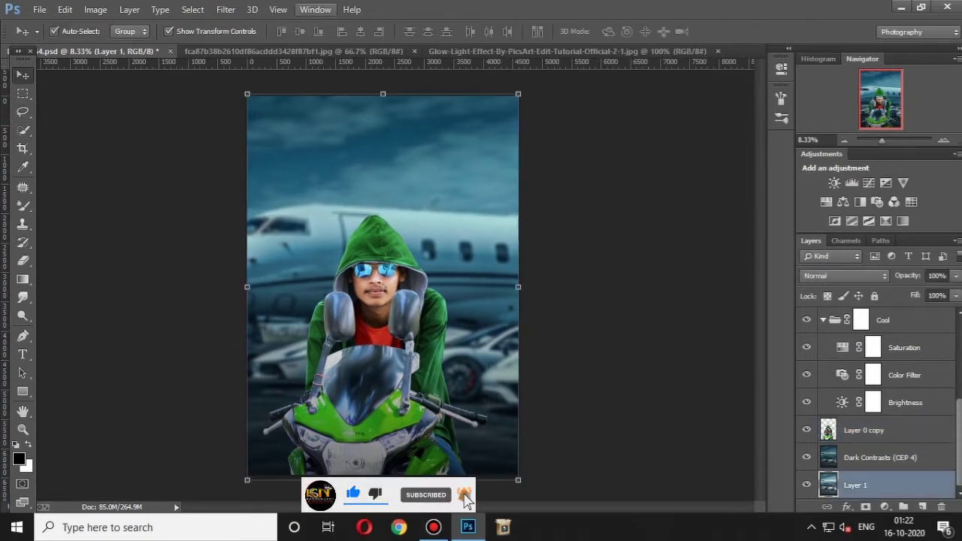
{"action": "left_click", "coordinate": [225, 9]}
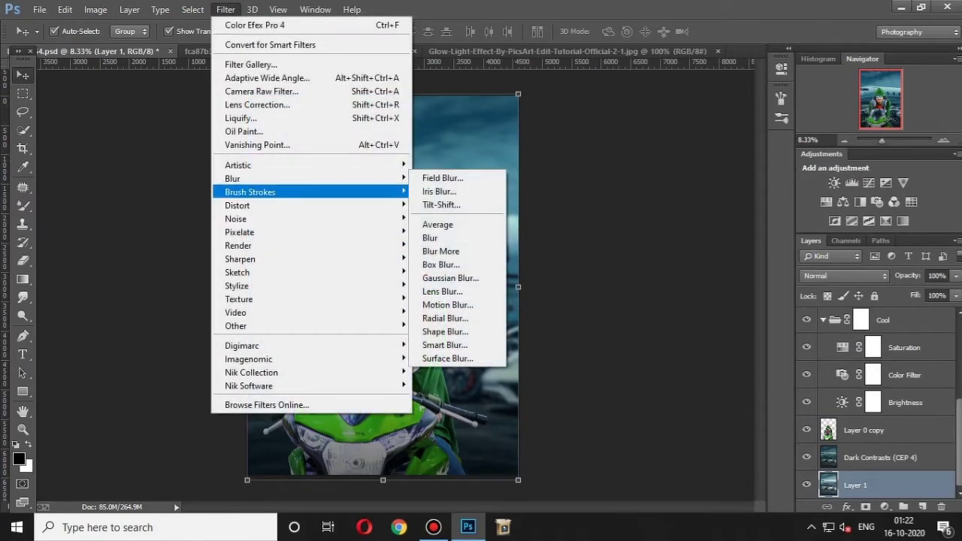
Step: Apply a Motion Blur of angle -8 and distance 273 pixels to the jet-and-cars background
{"action": "left_click", "coordinate": [447, 304]}
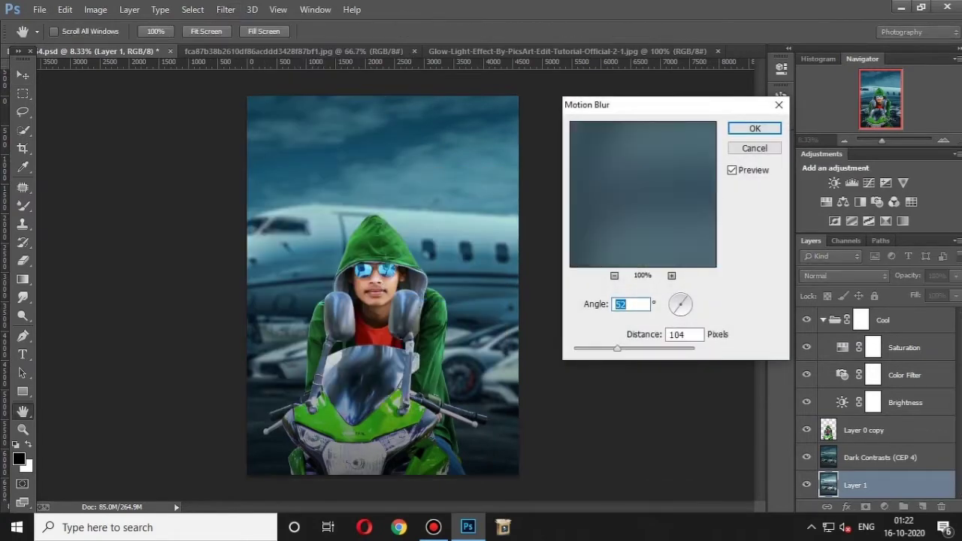
{"action": "key", "text": "Tab"}
{"action": "key", "text": "shift+Up"}
{"action": "key", "text": "shift+Up"}
{"action": "key", "text": "shift+Up"}
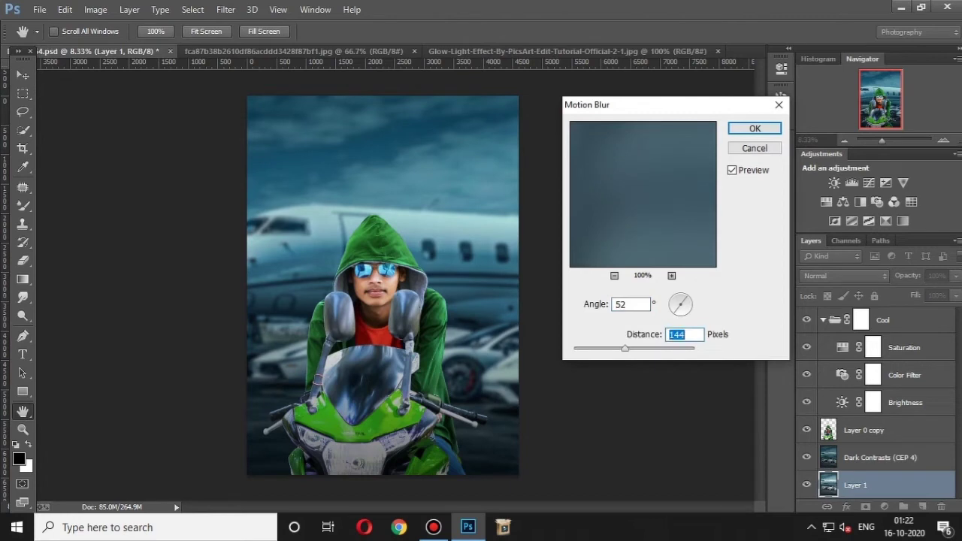
{"action": "key", "text": "shift+Up"}
{"action": "key", "text": "shift+Up"}
{"action": "key", "text": "shift+Up"}
{"action": "key", "text": "shift+Up"}
{"action": "key", "text": "shift+Down"}
{"action": "key", "text": "shift+Down"}
{"action": "key", "text": "shift+Down"}
{"action": "key", "text": "shift+Up"}
{"action": "key", "text": "shift+Up"}
{"action": "key", "text": "Up"}
{"action": "key", "text": "Up"}
{"action": "key", "text": "Up"}
{"action": "key", "text": "shift+Tab"}
{"action": "key", "text": "shift+Down"}
{"action": "key", "text": "shift+Down"}
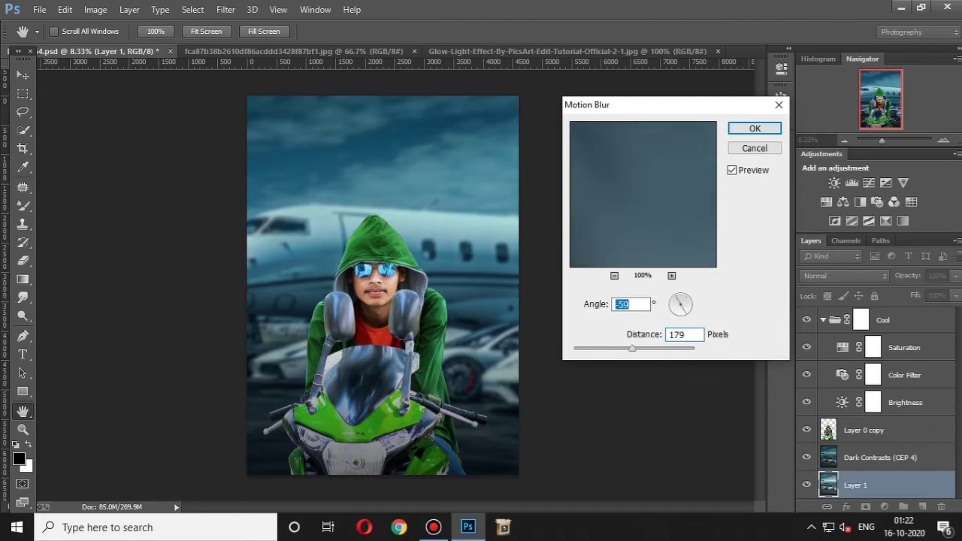
{"action": "key", "text": "shift+Down"}
{"action": "key", "text": "shift+Down"}
{"action": "key", "text": "shift+Down"}
{"action": "key", "text": "shift+Down"}
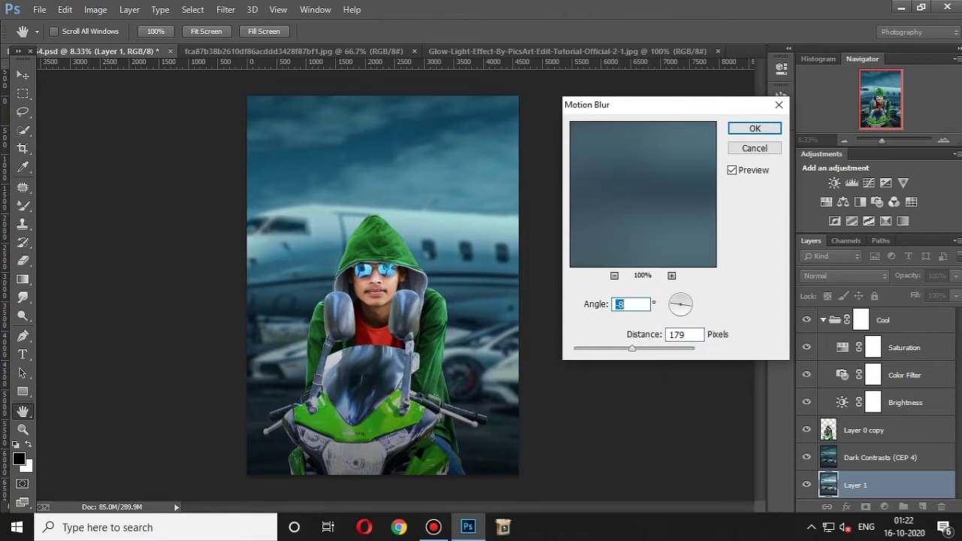
{"action": "key", "text": "Tab"}
{"action": "key", "text": "shift+Up"}
{"action": "key", "text": "shift+Up"}
{"action": "key", "text": "shift+Up"}
{"action": "key", "text": "Up"}
{"action": "key", "text": "Up"}
{"action": "key", "text": "Up"}
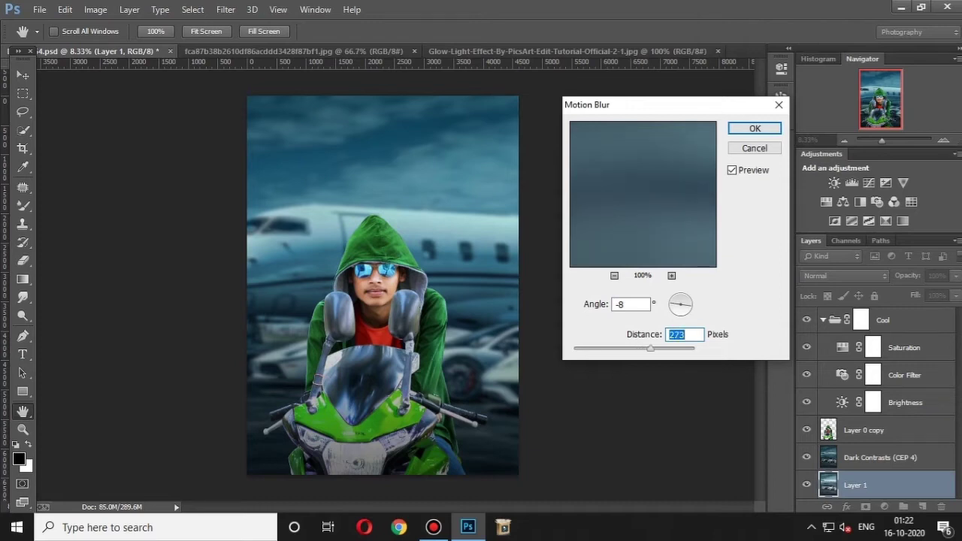
{"action": "key", "text": "Return"}
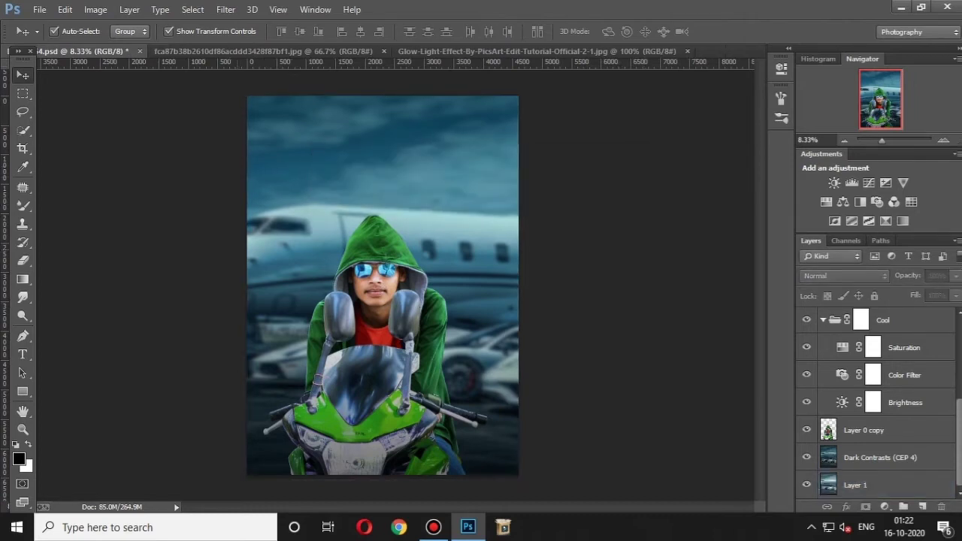
{"action": "key", "text": "ctrl+plus"}
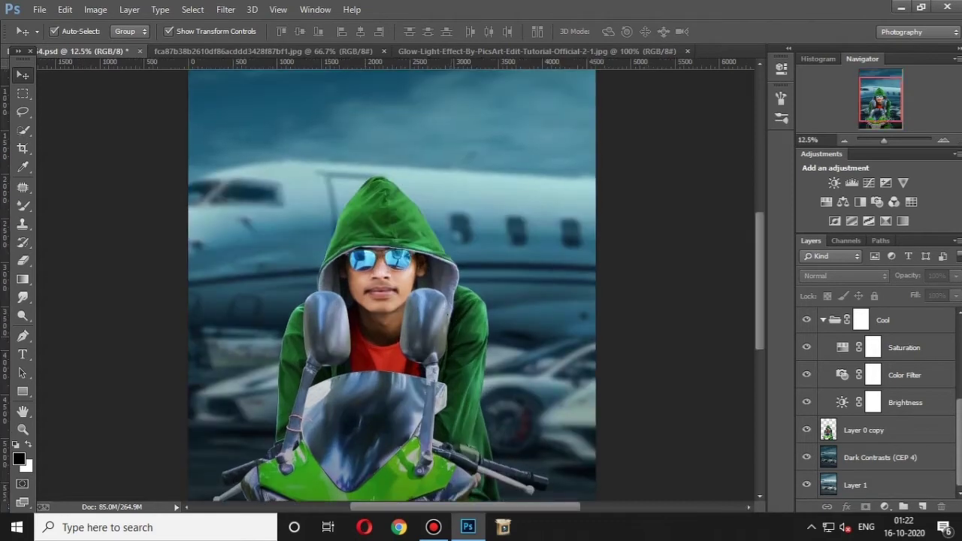
{"action": "scroll", "coordinate": [391, 285], "scroll_direction": "up", "scroll_amount": 2}
{"action": "key", "text": "ctrl+plus"}
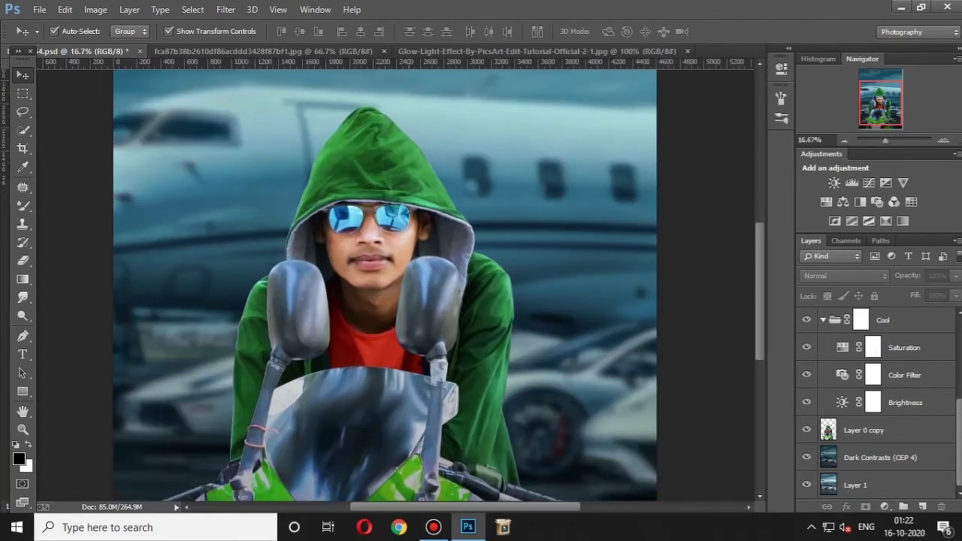
{"action": "key", "text": "ctrl+minus"}
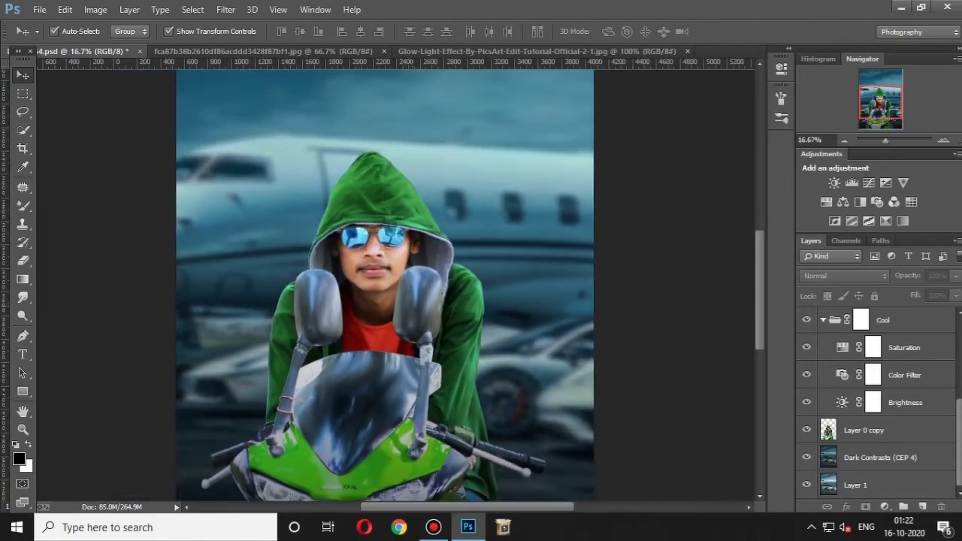
{"action": "left_click_drag", "start_coordinate": [23, 316], "coordinate": [75, 308]}
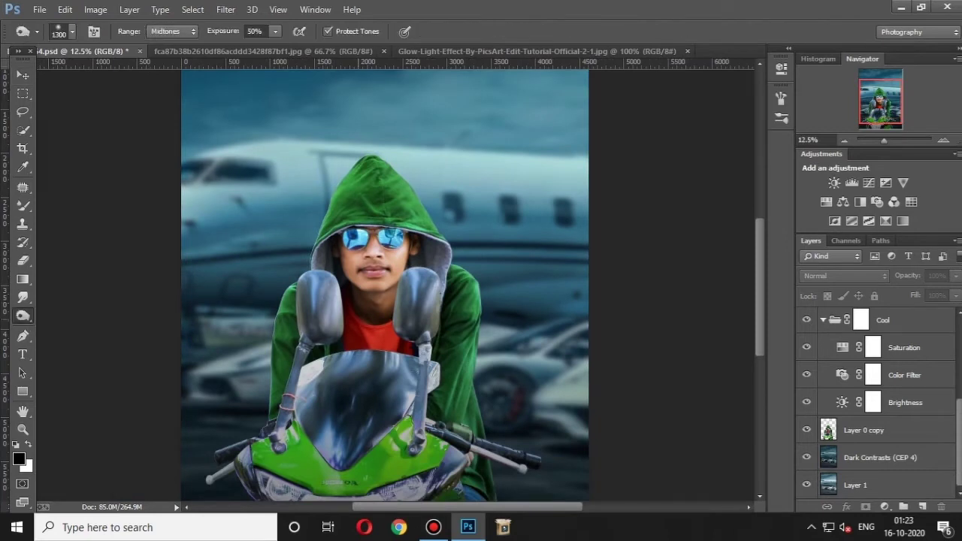
Step: On Layer 0 copy, burn the left mirror darker with a smaller brush
{"action": "key", "text": "ctrl+plus"}
{"action": "left_click", "coordinate": [863, 430]}
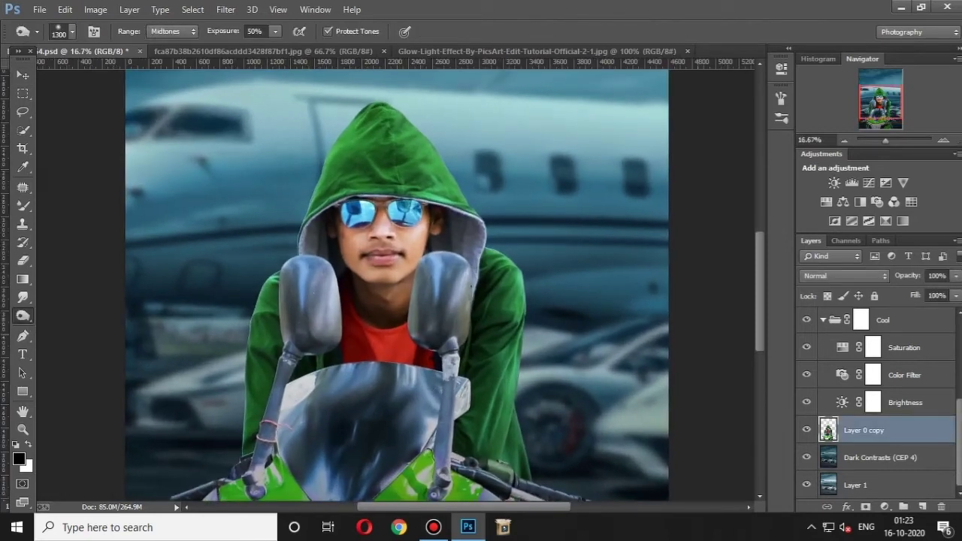
{"action": "key", "text": "bracketleft"}
{"action": "key", "text": "bracketleft"}
{"action": "key", "text": "bracketleft"}
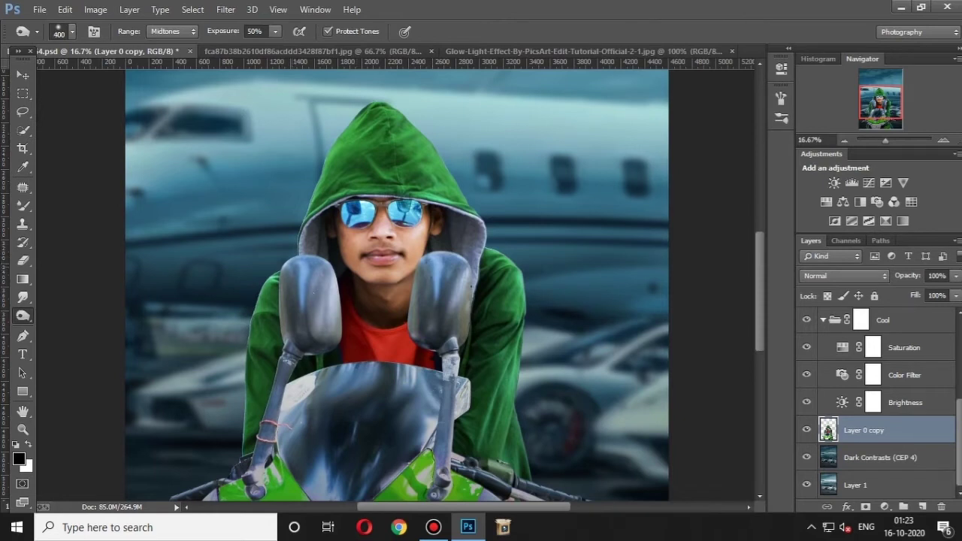
{"action": "mouse_move", "coordinate": [289, 262]}
{"action": "left_mouse_down"}
{"action": "mouse_move", "coordinate": [301, 274]}
{"action": "mouse_move", "coordinate": [297, 338]}
{"action": "left_mouse_up"}
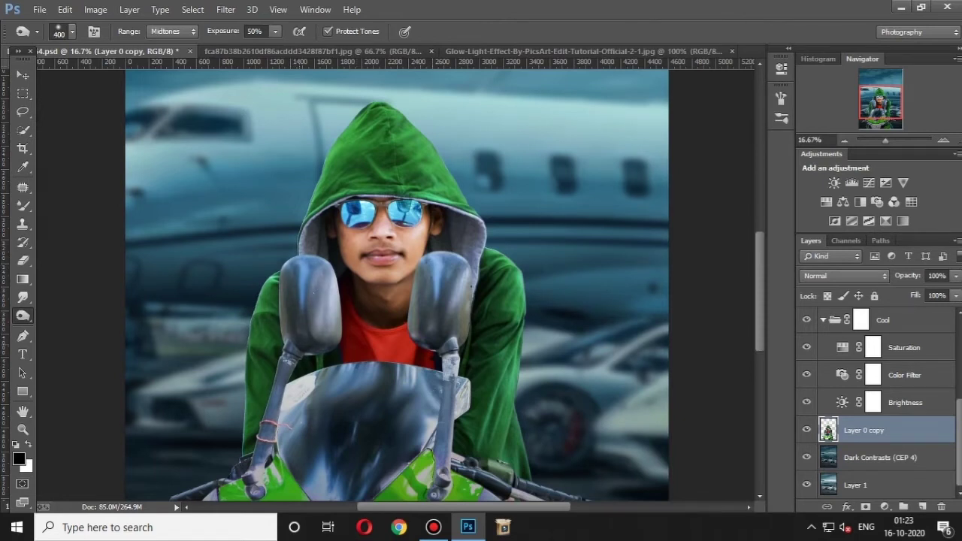
{"action": "key", "text": "bracketleft"}
{"action": "left_click_drag", "start_coordinate": [297, 256], "coordinate": [327, 338]}
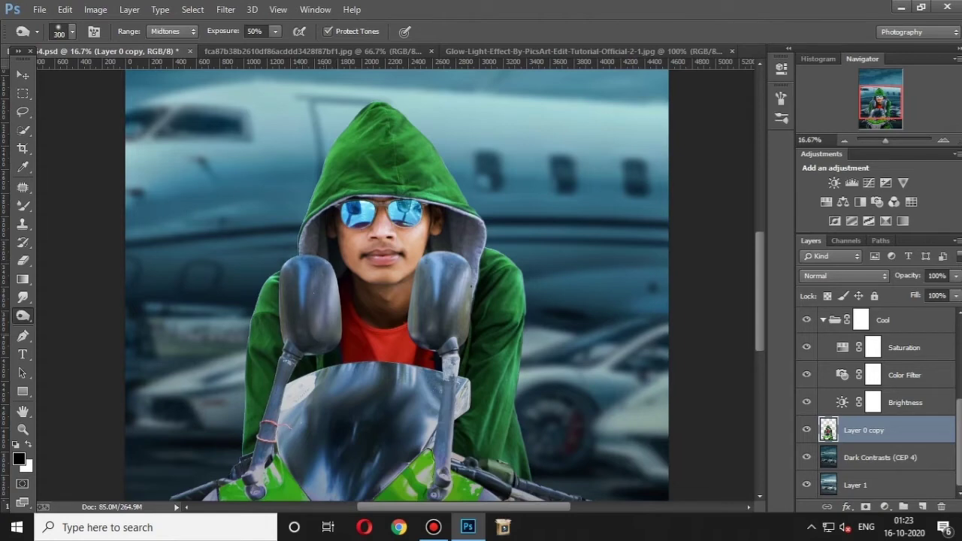
{"action": "scroll", "coordinate": [397, 286], "scroll_direction": "down", "scroll_amount": 3}
{"action": "key", "text": "bracketright"}
{"action": "key", "text": "bracketright"}
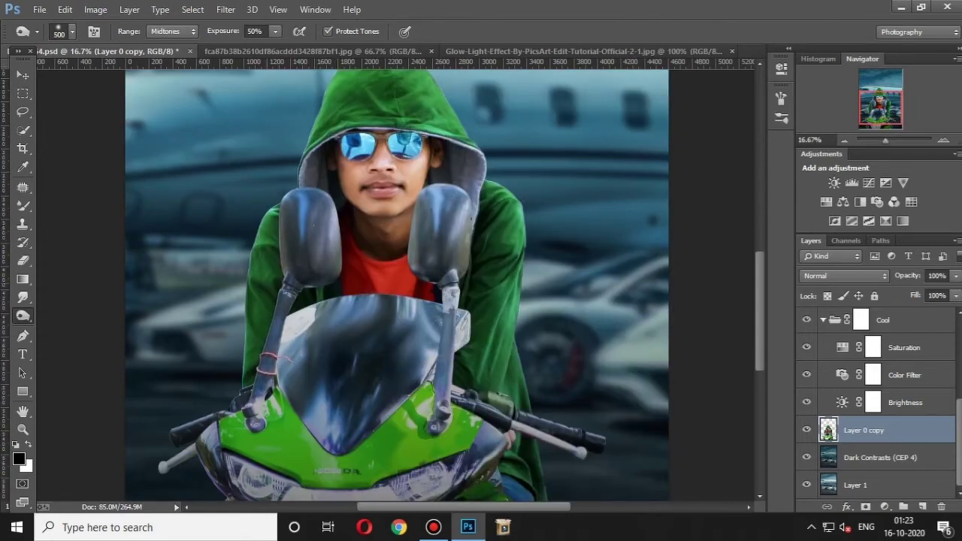
{"action": "scroll", "coordinate": [397, 286], "scroll_direction": "up", "scroll_amount": 1}
{"action": "key", "text": "bracketleft"}
{"action": "key", "text": "bracketleft"}
Step: Burn the right mirror, its stem, and the left mirror stem darker
{"action": "left_click_drag", "start_coordinate": [431, 229], "coordinate": [413, 287]}
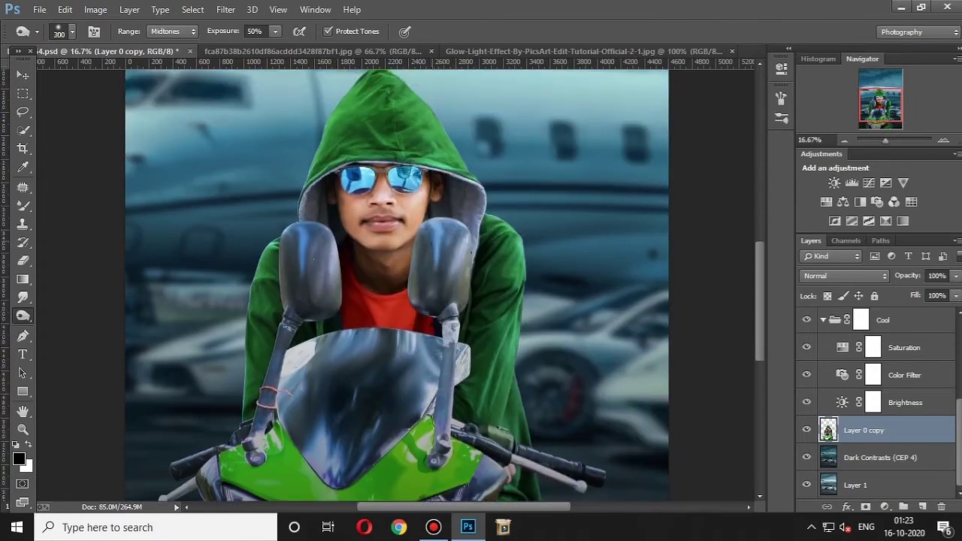
{"action": "mouse_move", "coordinate": [437, 231]}
{"action": "left_mouse_down"}
{"action": "mouse_move", "coordinate": [451, 230]}
{"action": "mouse_move", "coordinate": [462, 267]}
{"action": "mouse_move", "coordinate": [443, 405]}
{"action": "left_mouse_up"}
{"action": "key", "text": "bracketright"}
{"action": "key", "text": "bracketright"}
{"action": "key", "text": "bracketleft"}
{"action": "key", "text": "bracketleft"}
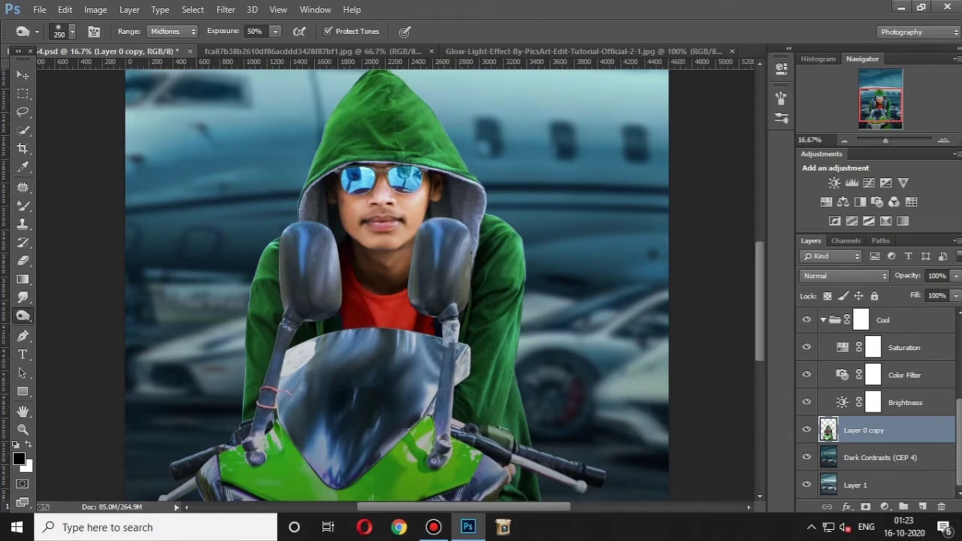
{"action": "left_click_drag", "start_coordinate": [460, 360], "coordinate": [443, 347]}
{"action": "scroll", "coordinate": [451, 353], "scroll_direction": "down", "scroll_amount": 2}
{"action": "key", "text": "bracketright"}
{"action": "key", "text": "bracketright"}
{"action": "key", "text": "bracketright"}
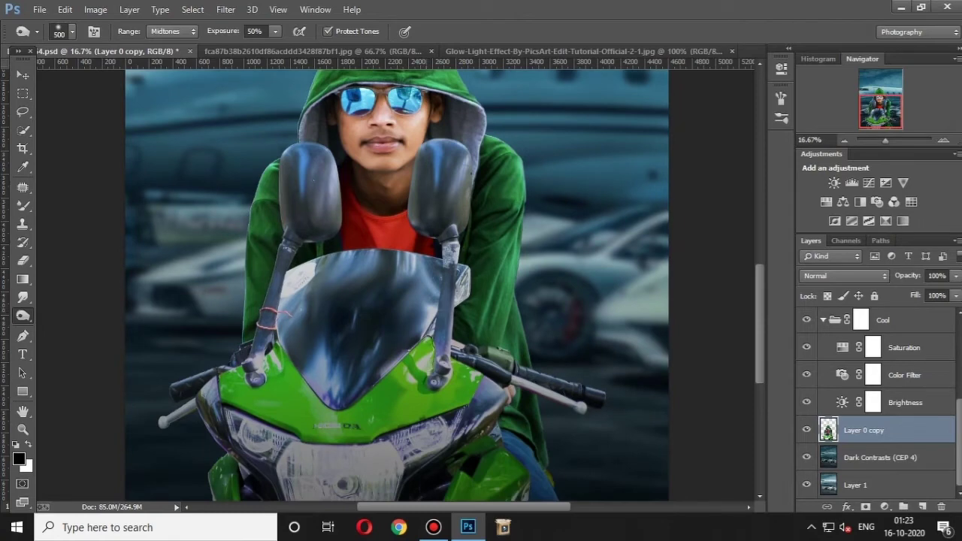
{"action": "key", "text": "bracketleft"}
{"action": "key", "text": "bracketright"}
{"action": "left_click_drag", "start_coordinate": [280, 293], "coordinate": [252, 353]}
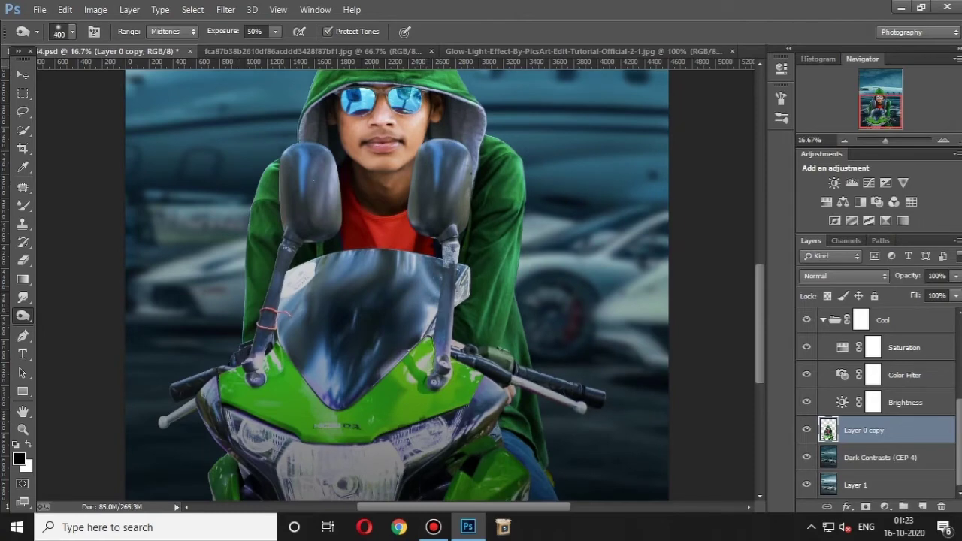
{"action": "scroll", "coordinate": [397, 285], "scroll_direction": "up", "scroll_amount": 2}
{"action": "key", "text": "ctrl+minus"}
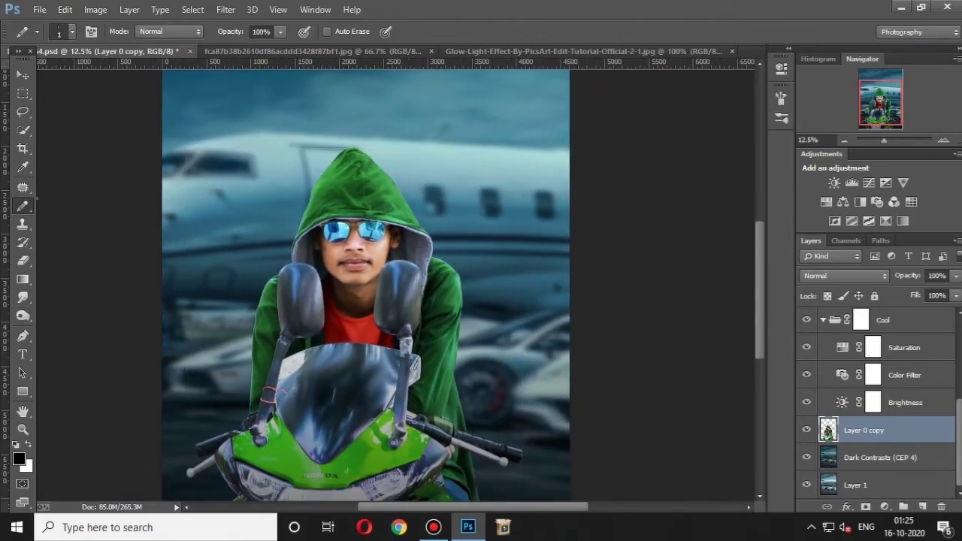
Step: Switch to the Mixer Brush and smooth the motorcycle's mirror stem
{"action": "right_click", "coordinate": [22, 204]}
{"action": "left_click", "coordinate": [83, 248]}
{"action": "key", "text": "bracketright"}
{"action": "key", "text": "bracketright"}
{"action": "key", "text": "bracketright"}
{"action": "key", "text": "ctrl+plus"}
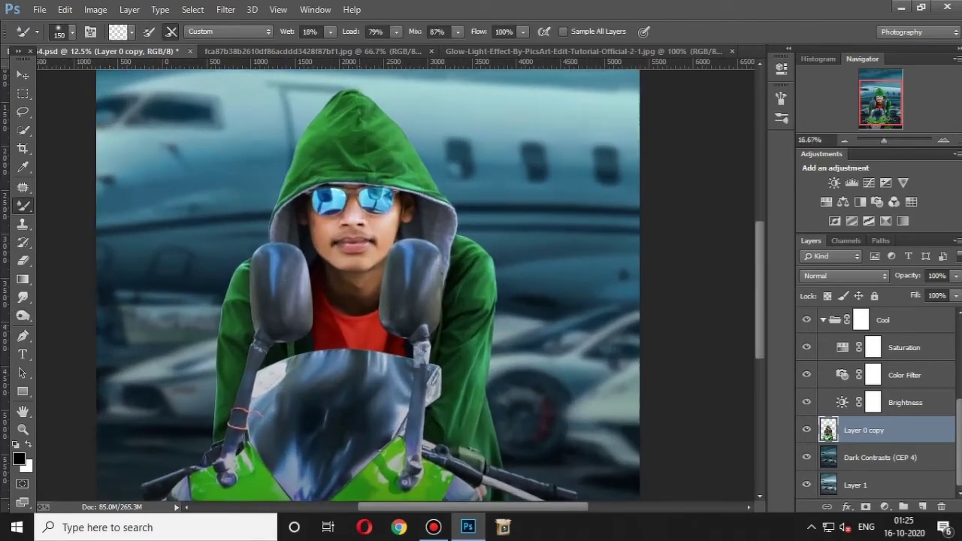
{"action": "key", "text": "bracketleft"}
{"action": "left_click_drag", "start_coordinate": [451, 391], "coordinate": [455, 351]}
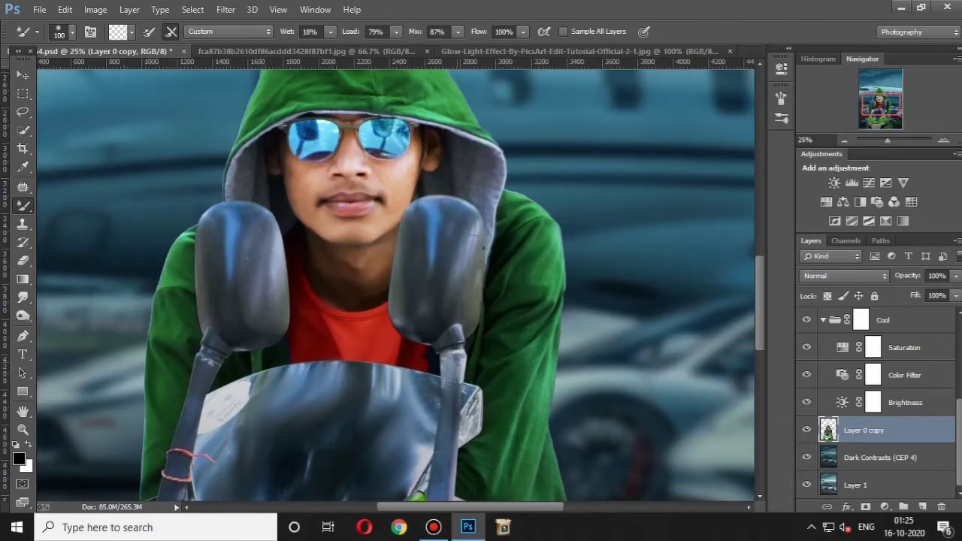
Step: Zoom in on the face and blend the hood edge above the glasses
{"action": "key", "text": "bracketleft"}
{"action": "key", "text": "ctrl+minus"}
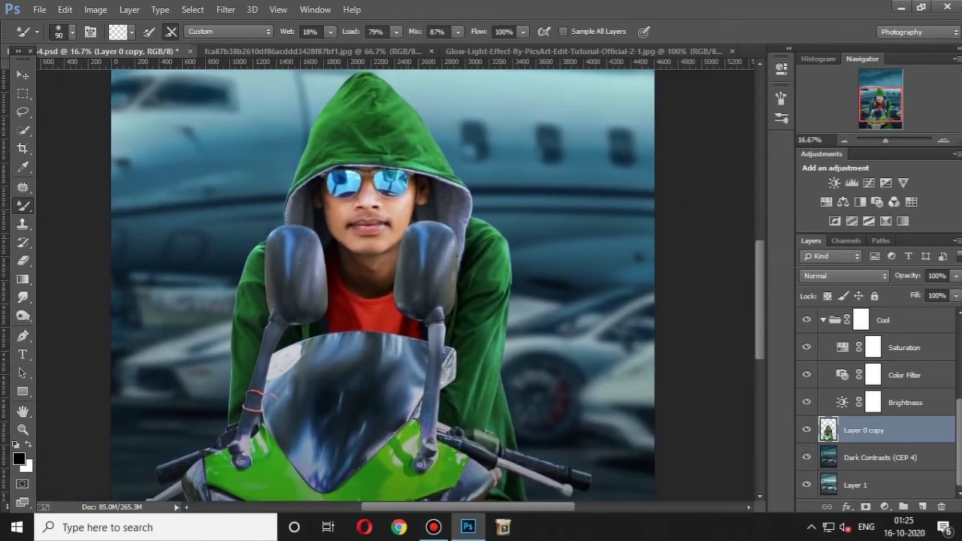
{"action": "scroll", "coordinate": [382, 285], "scroll_direction": "up", "scroll_amount": 2}
{"action": "key", "text": "ctrl+plus"}
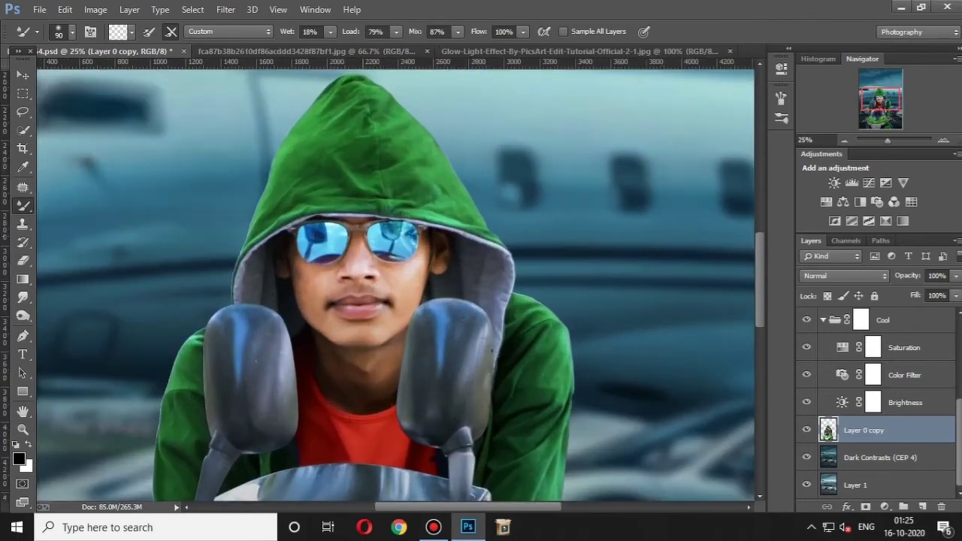
{"action": "key", "text": "ctrl+plus"}
{"action": "key", "text": "ctrl+plus"}
{"action": "key", "text": "bracketleft"}
{"action": "key", "text": "bracketleft"}
{"action": "key", "text": "bracketleft"}
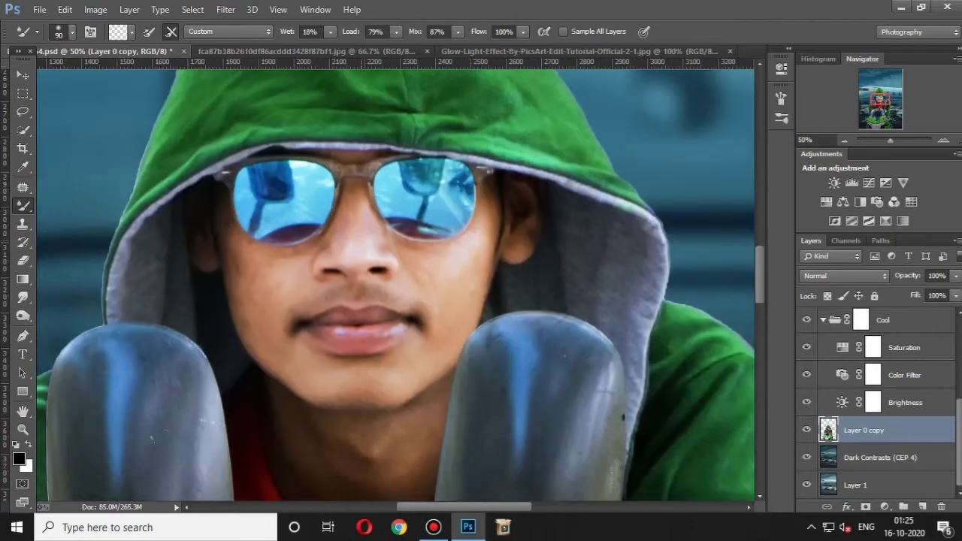
{"action": "scroll", "coordinate": [396, 286], "scroll_direction": "up", "scroll_amount": 1}
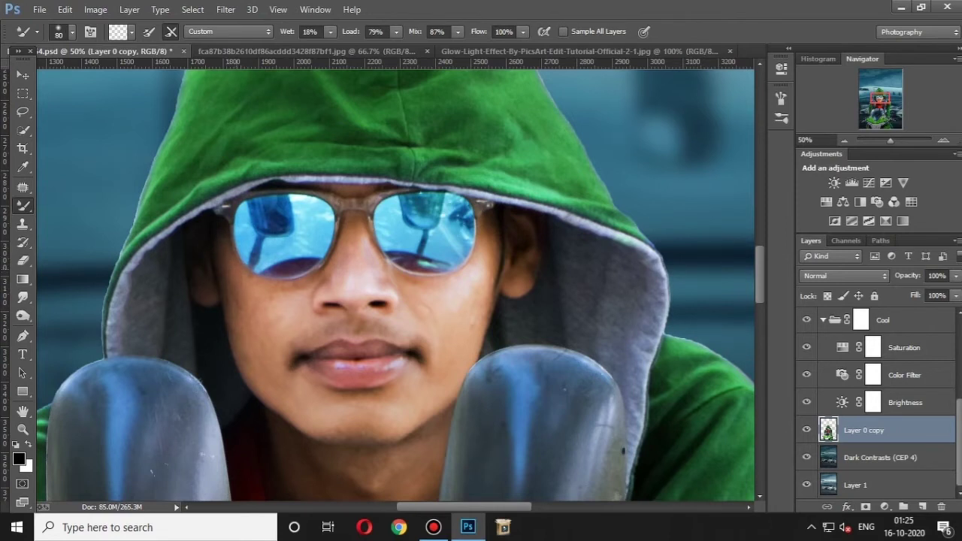
{"action": "key", "text": "bracketright"}
{"action": "key", "text": "bracketright"}
{"action": "key", "text": "bracketright"}
{"action": "key", "text": "bracketleft"}
{"action": "key", "text": "bracketleft"}
{"action": "key", "text": "bracketleft"}
{"action": "key", "text": "bracketleft"}
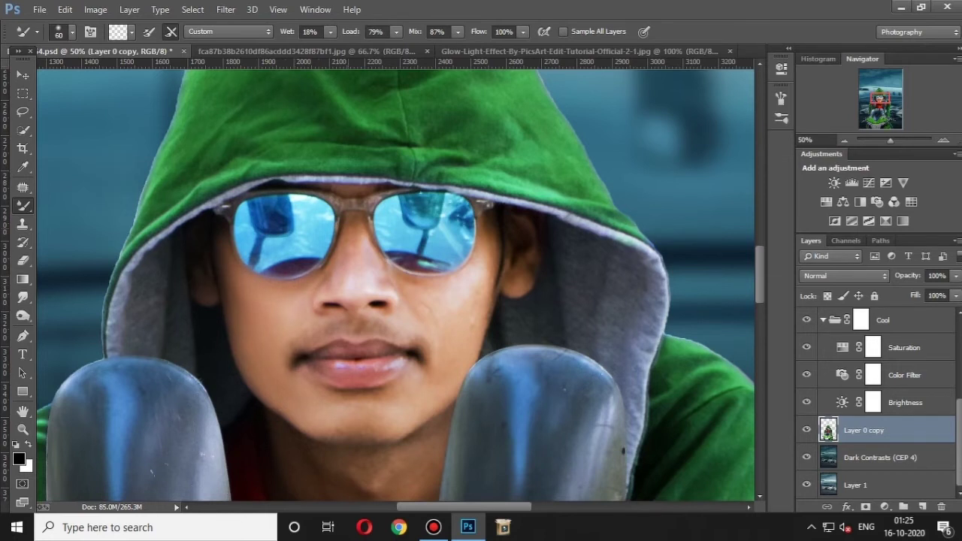
{"action": "key", "text": "bracketright"}
{"action": "key", "text": "bracketright"}
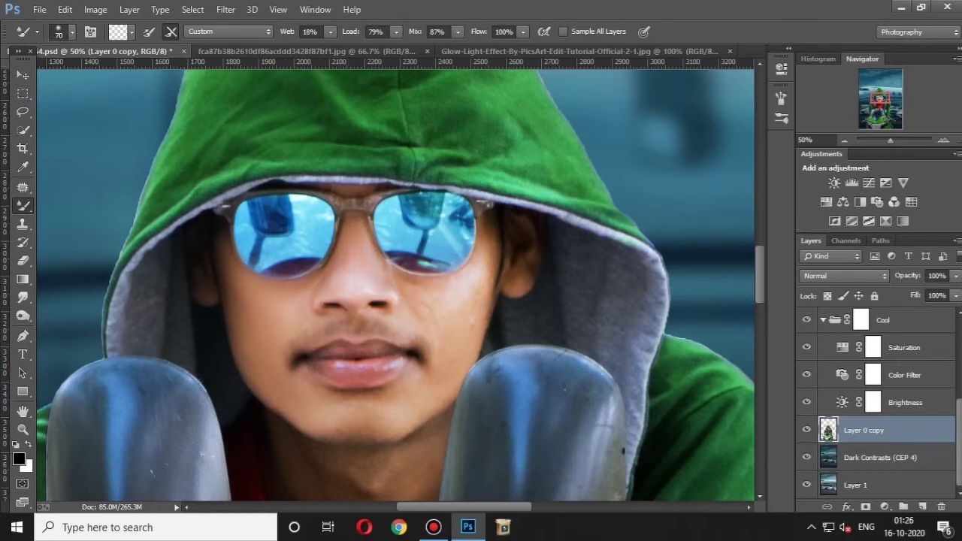
{"action": "left_click_drag", "start_coordinate": [297, 178], "coordinate": [327, 181]}
Step: Smooth the face skin, resizing the brush repeatedly and ending at 90 pixels
{"action": "key", "text": "bracketright"}
{"action": "key", "text": "bracketright"}
{"action": "key", "text": "bracketright"}
{"action": "key", "text": "bracketright"}
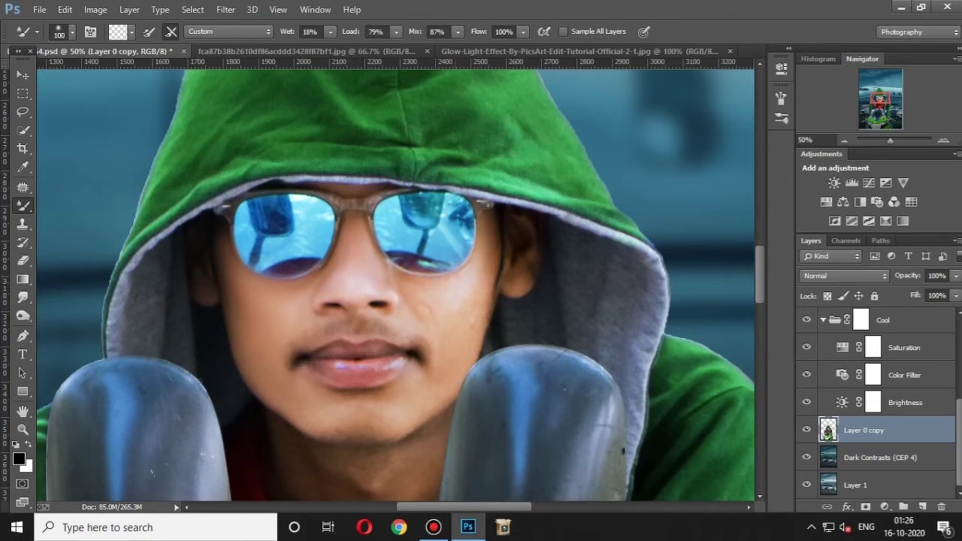
{"action": "key", "text": "bracketleft"}
{"action": "key", "text": "bracketleft"}
{"action": "key", "text": "bracketright"}
{"action": "key", "text": "bracketright"}
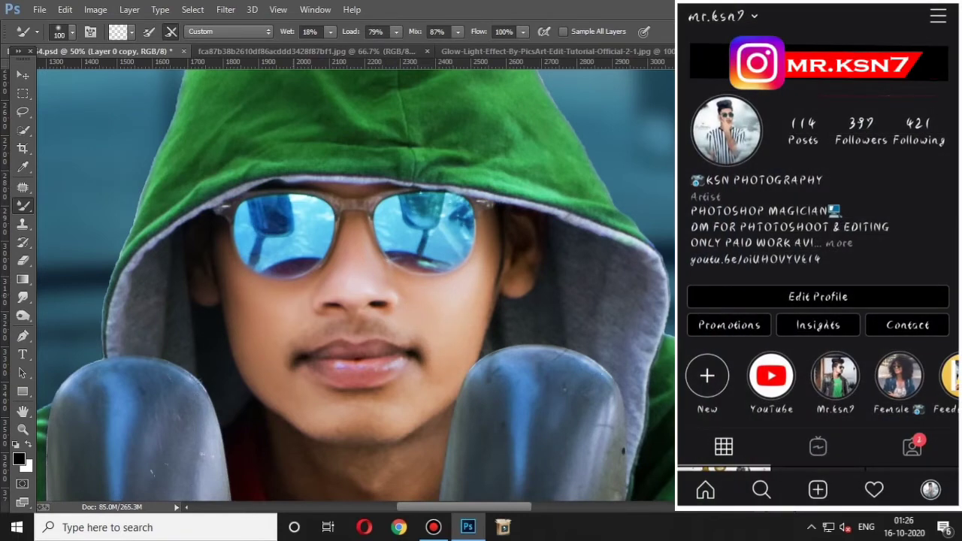
{"action": "key", "text": "bracketleft"}
{"action": "key", "text": "bracketleft"}
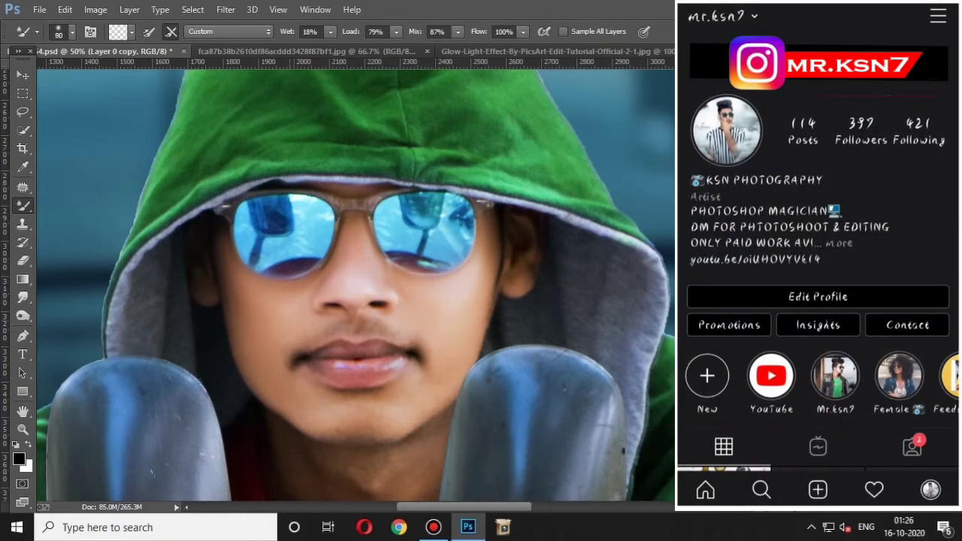
{"action": "key", "text": "bracketright"}
{"action": "key", "text": "bracketright"}
{"action": "key", "text": "bracketright"}
{"action": "key", "text": "bracketright"}
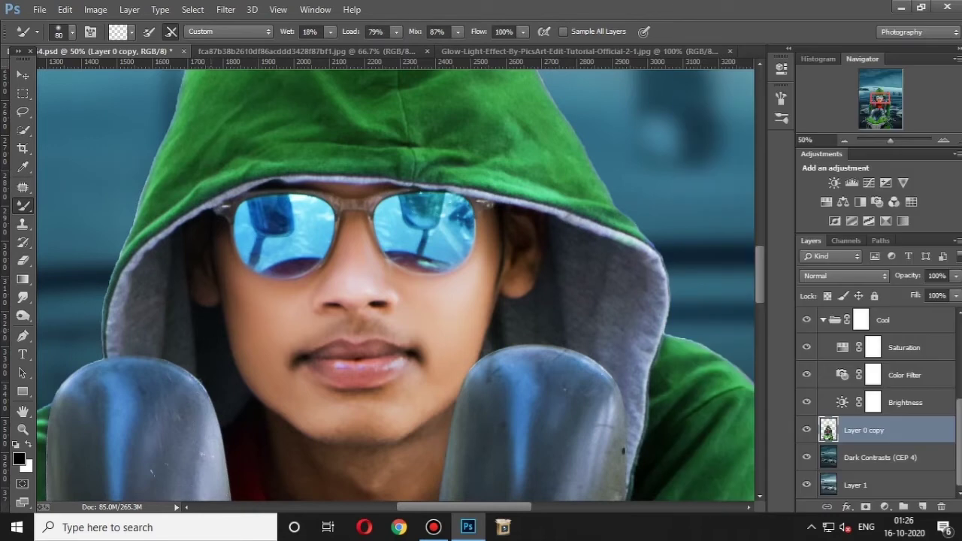
{"action": "scroll", "coordinate": [398, 286], "scroll_direction": "down", "scroll_amount": 2}
{"action": "key", "text": "bracketright"}
{"action": "key", "text": "bracketright"}
{"action": "key", "text": "bracketleft"}
{"action": "key", "text": "bracketleft"}
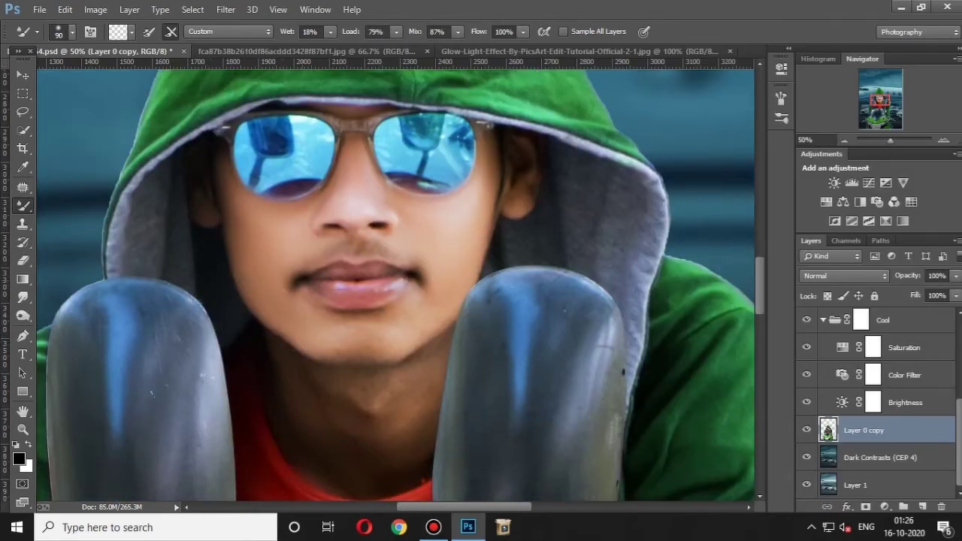
{"action": "key", "text": "bracketleft"}
{"action": "key", "text": "bracketleft"}
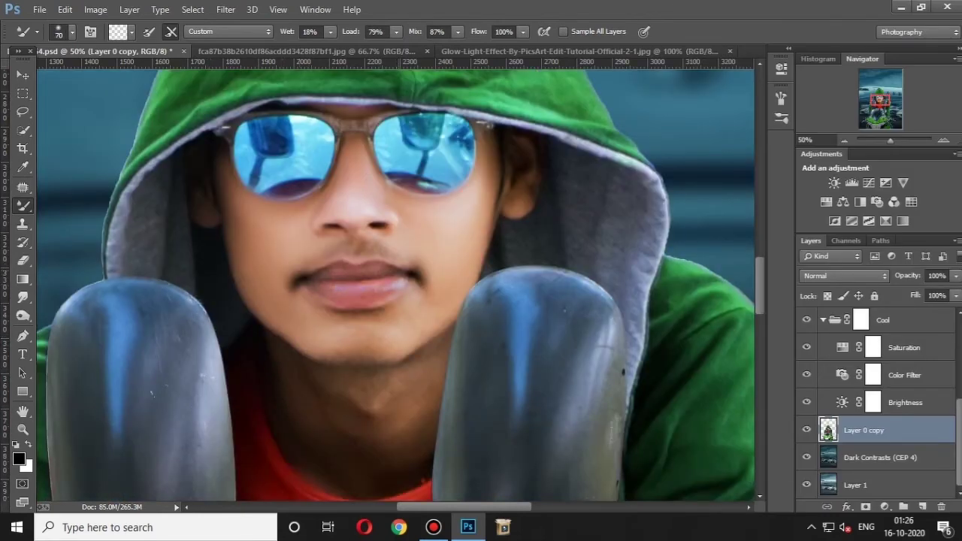
{"action": "key", "text": "bracketright"}
{"action": "key", "text": "bracketright"}
{"action": "key", "text": "bracketright"}
{"action": "key", "text": "bracketright"}
{"action": "key", "text": "bracketright"}
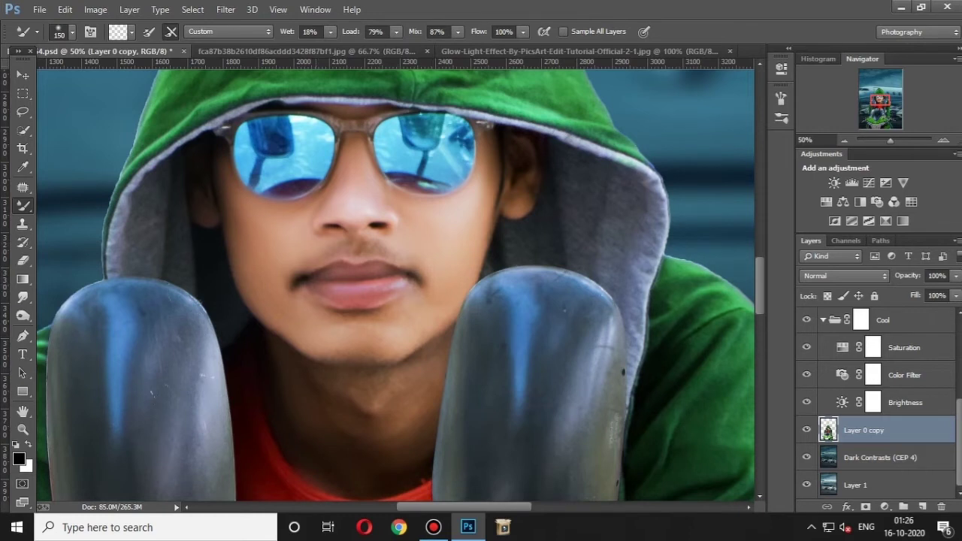
{"action": "key", "text": "bracketleft"}
{"action": "key", "text": "bracketleft"}
{"action": "key", "text": "bracketleft"}
{"action": "key", "text": "bracketright"}
{"action": "key", "text": "bracketright"}
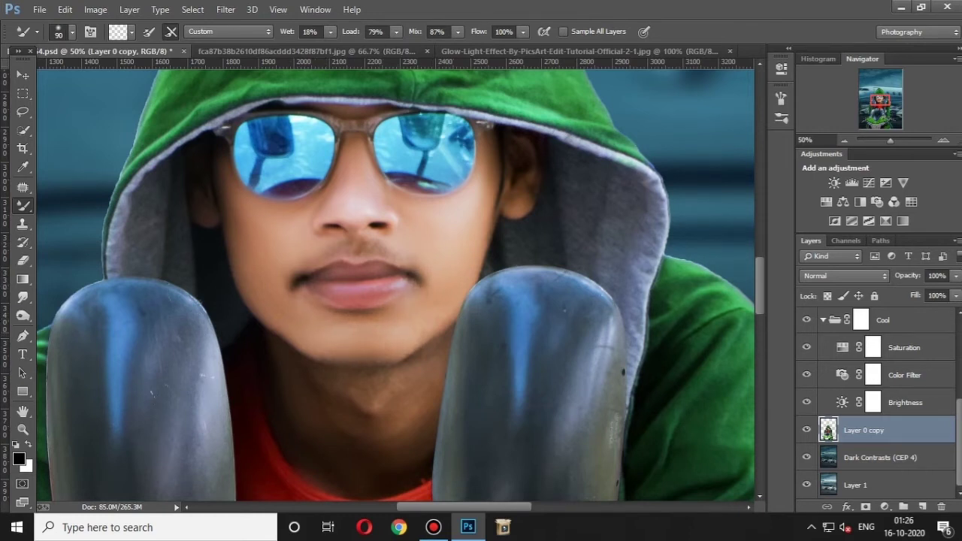
{"action": "key", "text": "bracketleft"}
{"action": "key", "text": "bracketleft"}
{"action": "key", "text": "bracketleft"}
{"action": "key", "text": "bracketright"}
{"action": "scroll", "coordinate": [396, 280], "scroll_direction": "down", "scroll_amount": 2}
{"action": "key", "text": "bracketright"}
{"action": "key", "text": "bracketright"}
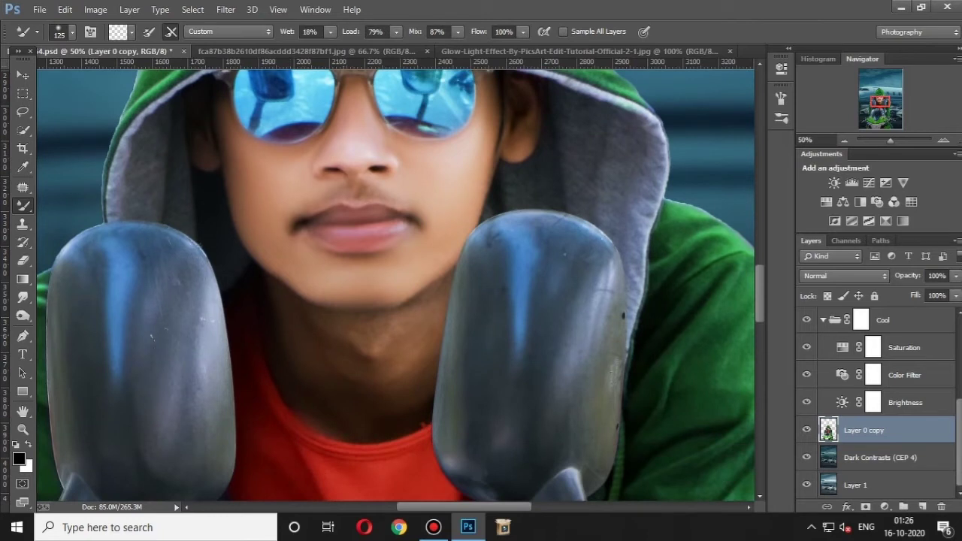
{"action": "key", "text": "bracketleft"}
{"action": "key", "text": "bracketleft"}
{"action": "key", "text": "bracketright"}
{"action": "key", "text": "bracketright"}
{"action": "key", "text": "bracketright"}
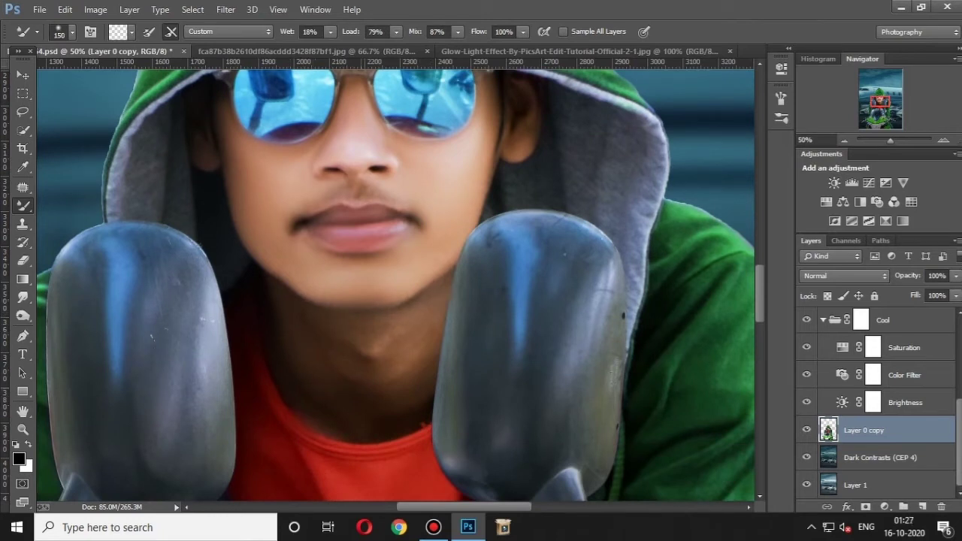
{"action": "key", "text": "bracketleft"}
{"action": "key", "text": "bracketleft"}
{"action": "key", "text": "bracketleft"}
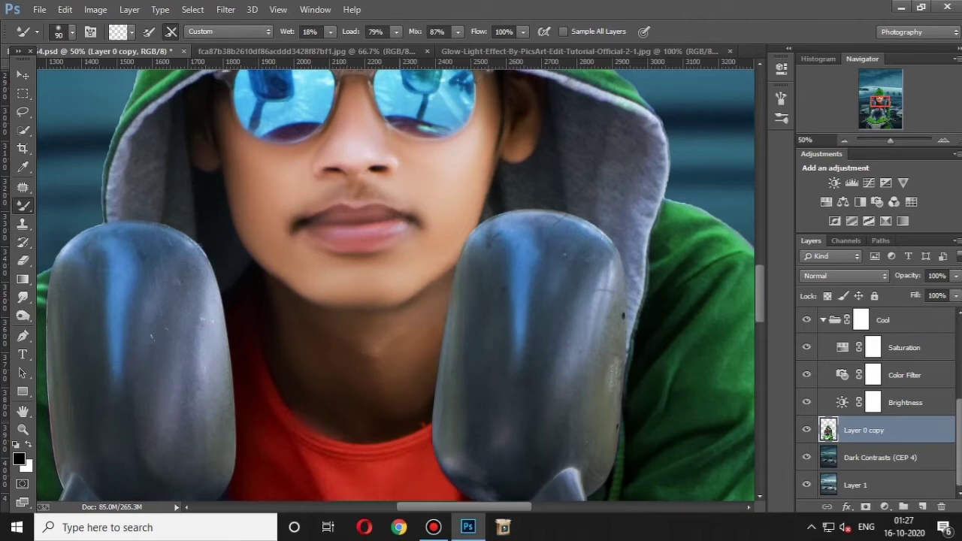
{"action": "key", "text": "ctrl+minus"}
{"action": "key", "text": "ctrl+minus"}
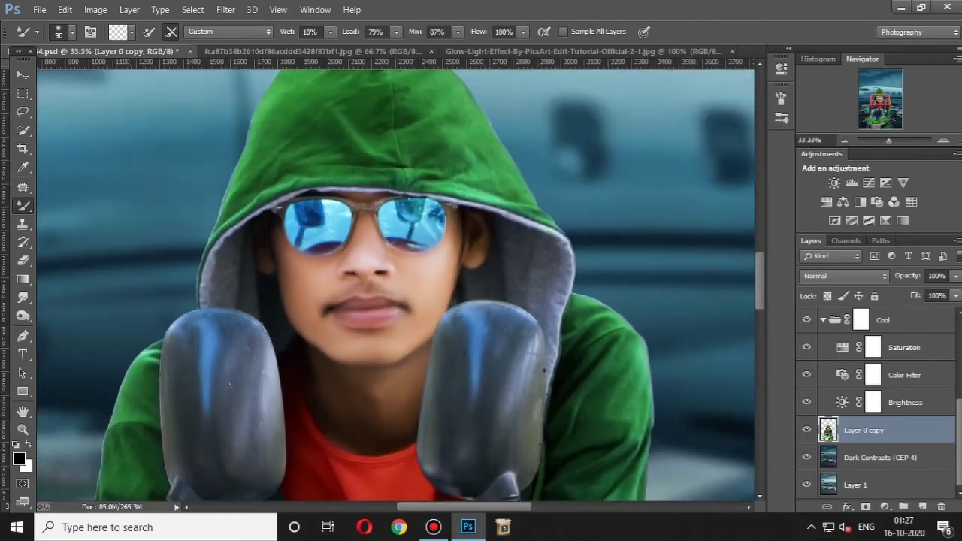
{"action": "key", "text": "ctrl+minus"}
{"action": "key", "text": "ctrl+minus"}
{"action": "key", "text": "ctrl+minus"}
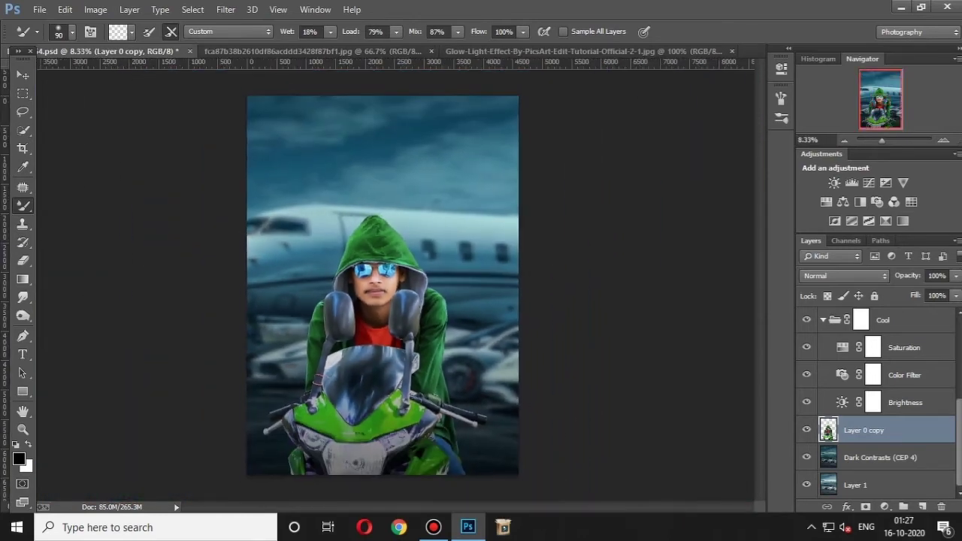
Step: Select the Dodge Tool on Highlights at 37% exposure with a 400-pixel brush
{"action": "left_click", "coordinate": [23, 75]}
{"action": "right_click", "coordinate": [22, 315]}
{"action": "left_click", "coordinate": [75, 314]}
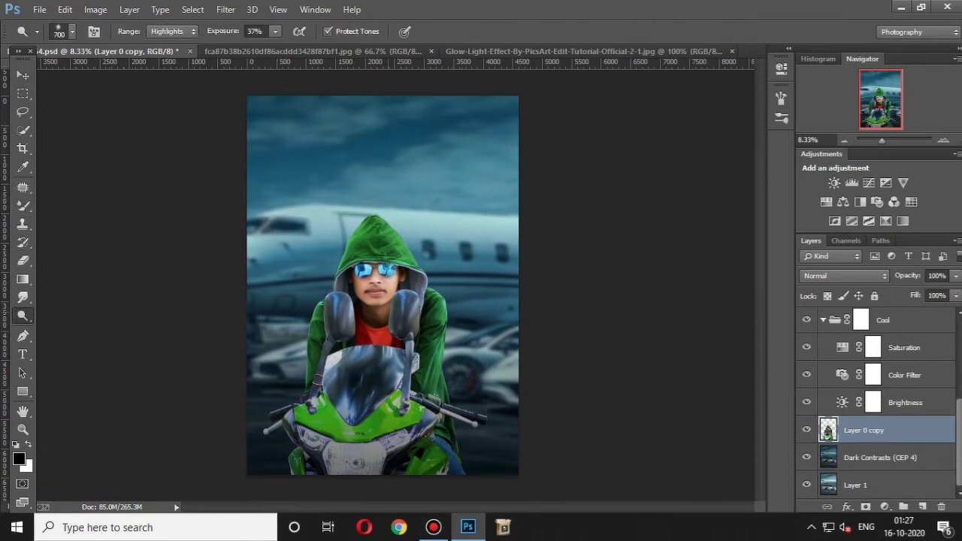
{"action": "key", "text": "ctrl+plus"}
{"action": "key", "text": "ctrl+plus"}
{"action": "key", "text": "ctrl+plus"}
{"action": "key", "text": "ctrl+plus"}
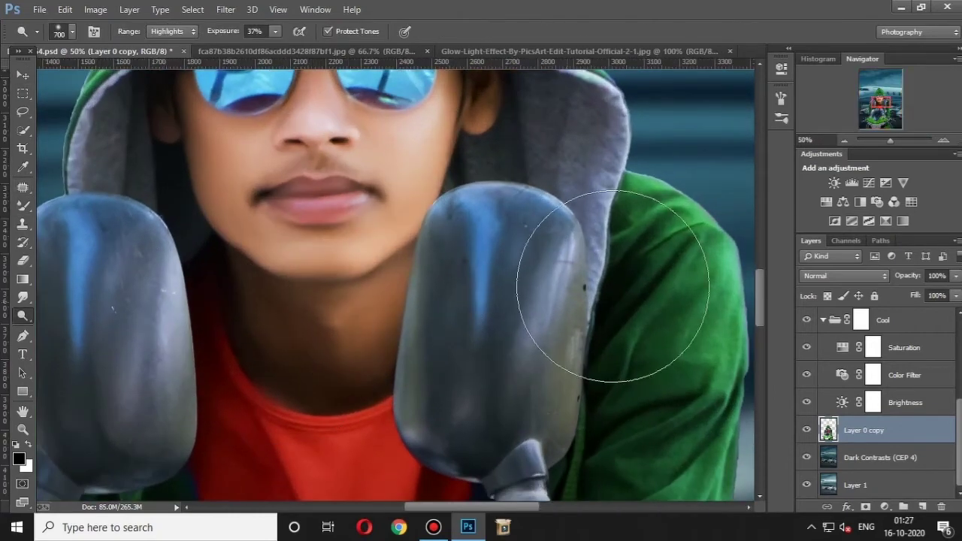
{"action": "scroll", "coordinate": [612, 286], "scroll_direction": "up", "scroll_amount": 1}
{"action": "key", "text": "bracketleft"}
{"action": "key", "text": "bracketleft"}
{"action": "key", "text": "bracketleft"}
{"action": "key", "text": "bracketright"}
{"action": "key", "text": "bracketright"}
{"action": "key", "text": "bracketright"}
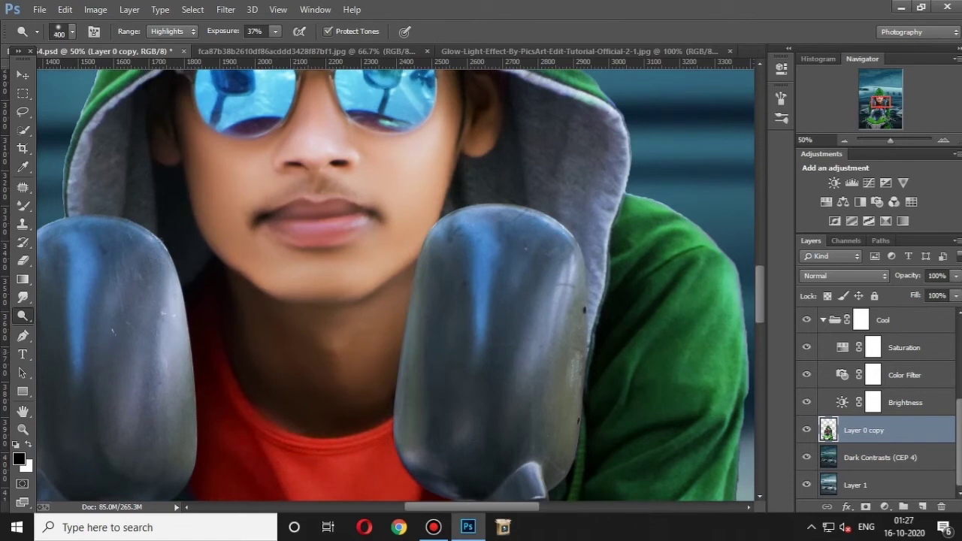
{"action": "key", "text": "ctrl+minus"}
{"action": "key", "text": "ctrl+minus"}
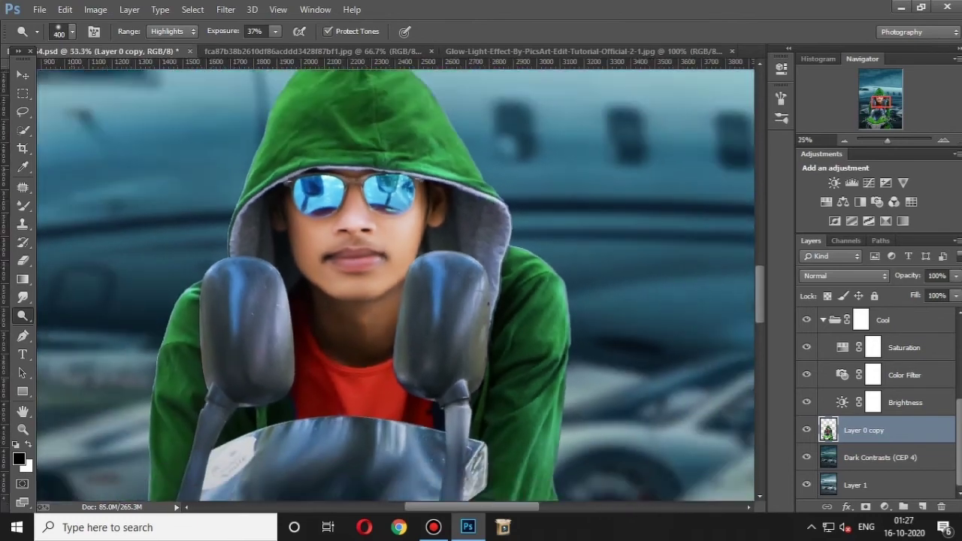
Step: Lasso the chin and neck, apply Selective Color Reds Black -58, then deselect
{"action": "key", "text": "l"}
{"action": "mouse_move", "coordinate": [304, 281]}
{"action": "left_mouse_down"}
{"action": "mouse_move", "coordinate": [358, 368]}
{"action": "mouse_move", "coordinate": [307, 289]}
{"action": "left_mouse_up"}
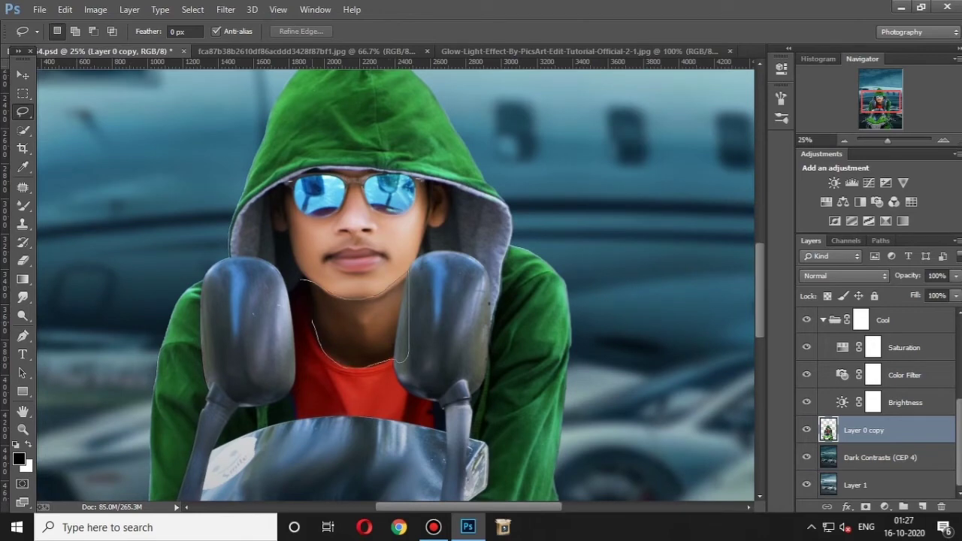
{"action": "right_click", "coordinate": [300, 214]}
{"action": "key", "text": "Escape"}
{"action": "left_click", "coordinate": [96, 9]}
{"action": "mouse_move", "coordinate": [116, 45]}
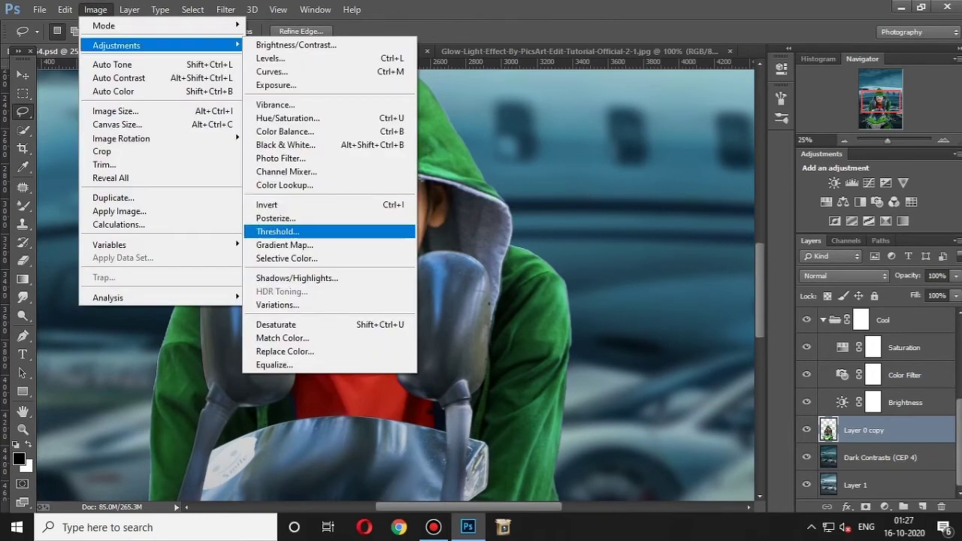
{"action": "left_click", "coordinate": [323, 227]}
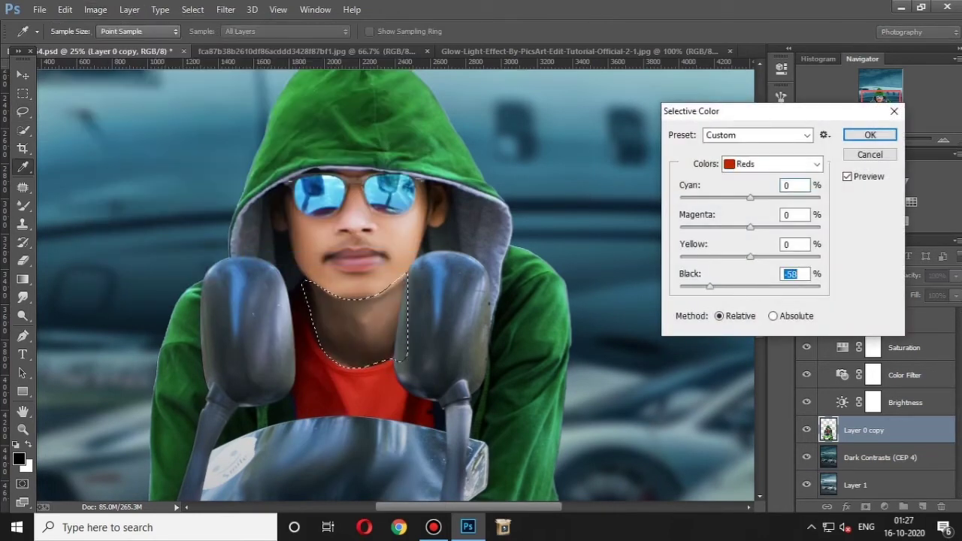
{"action": "key", "text": "Return"}
{"action": "key", "text": "ctrl+d"}
{"action": "key", "text": "ctrl+minus"}
{"action": "key", "text": "ctrl+minus"}
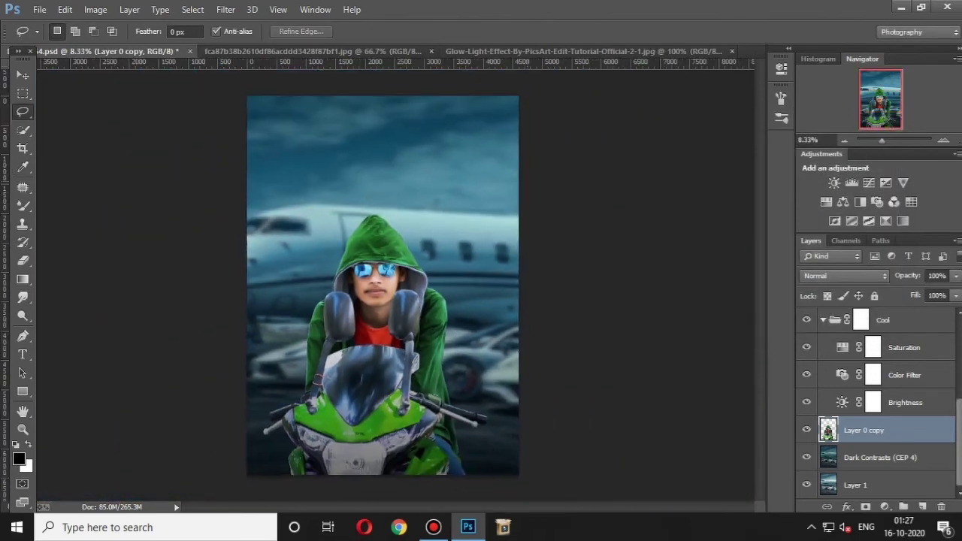
Step: Select Layer 0 copy and Merge Visible so everything becomes Layer 1
{"action": "key", "text": "v"}
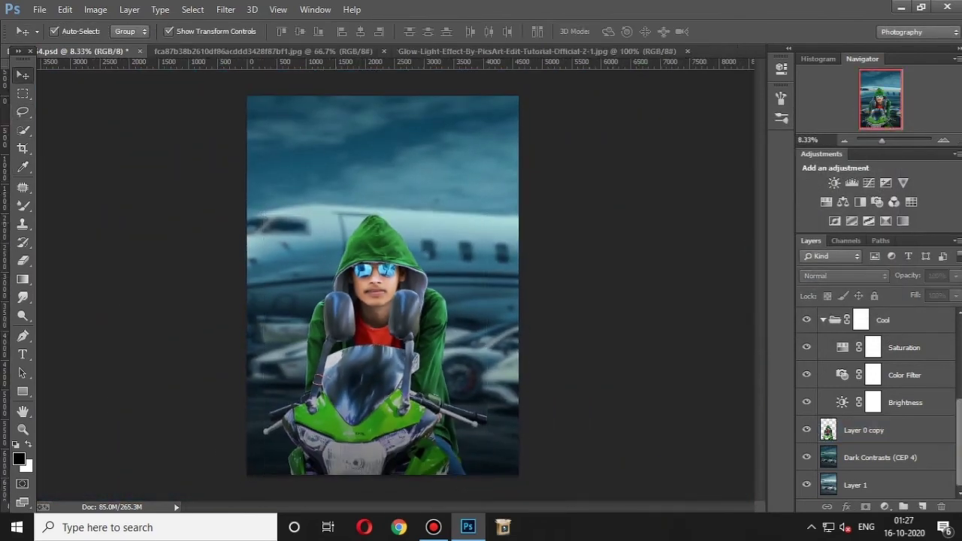
{"action": "left_click", "coordinate": [864, 430]}
{"action": "left_click", "coordinate": [225, 9]}
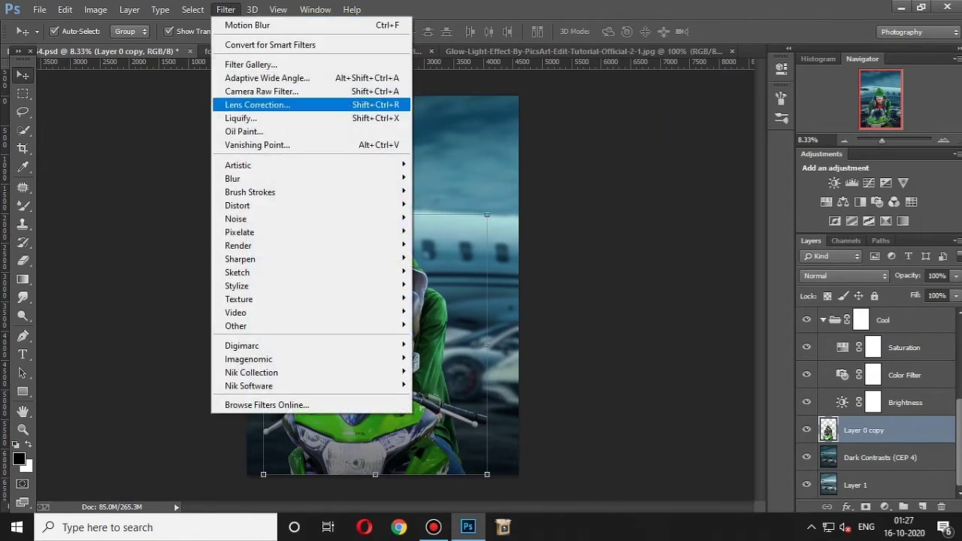
{"action": "left_click", "coordinate": [248, 131]}
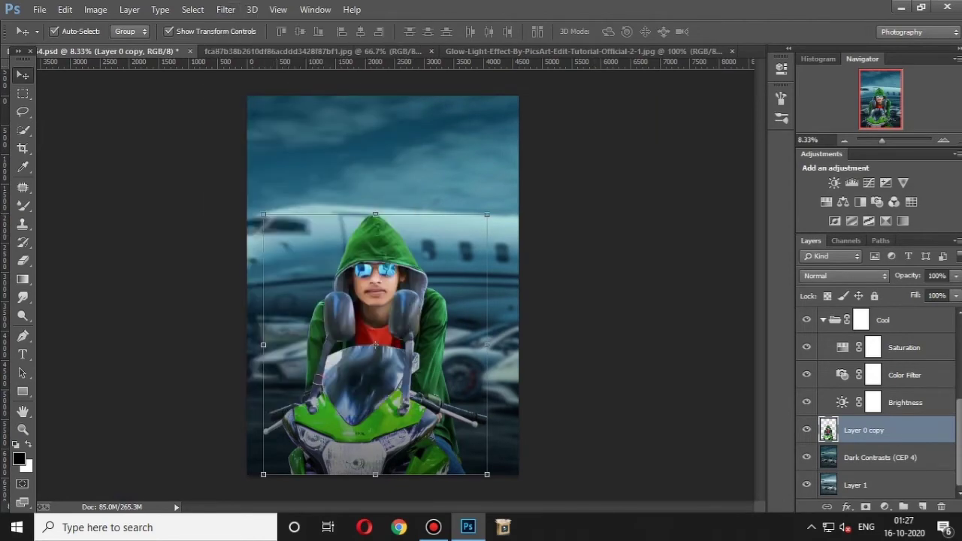
{"action": "key", "text": "ctrl+plus"}
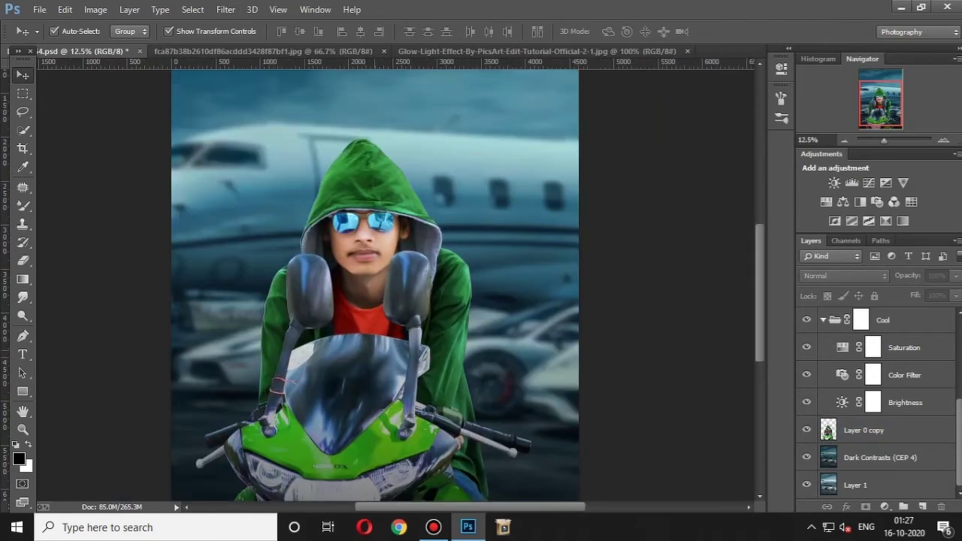
{"action": "key", "text": "ctrl+minus"}
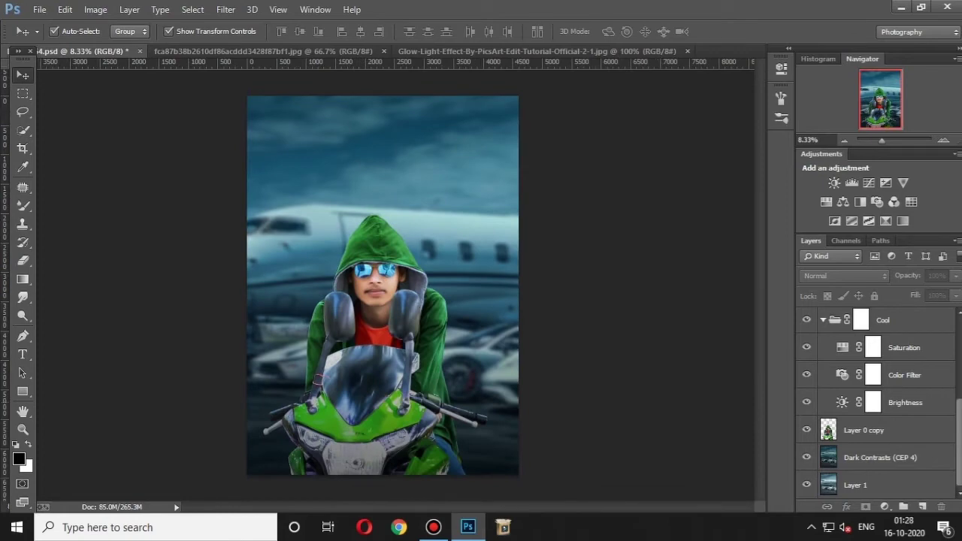
{"action": "key", "text": "ctrl+plus"}
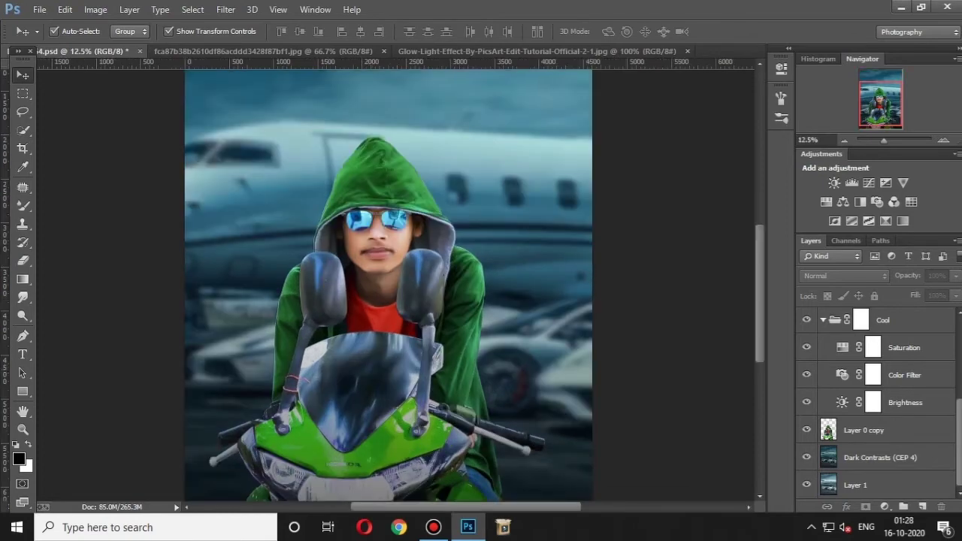
{"action": "right_click", "coordinate": [855, 485]}
{"action": "left_click", "coordinate": [706, 391]}
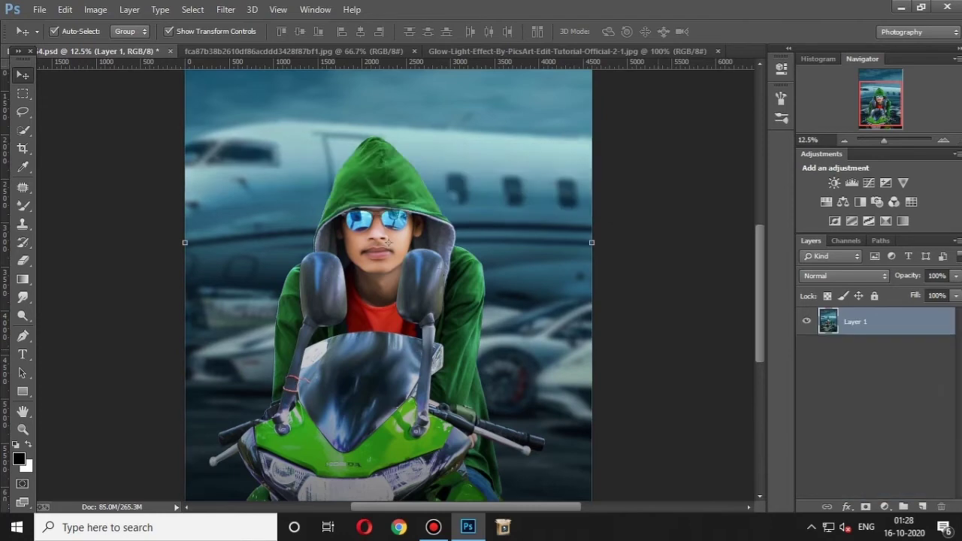
Step: Apply Brightness/Contrast with Brightness 8 and Contrast 14 to the merged layer
{"action": "scroll", "coordinate": [389, 242], "scroll_direction": "up", "scroll_amount": 1}
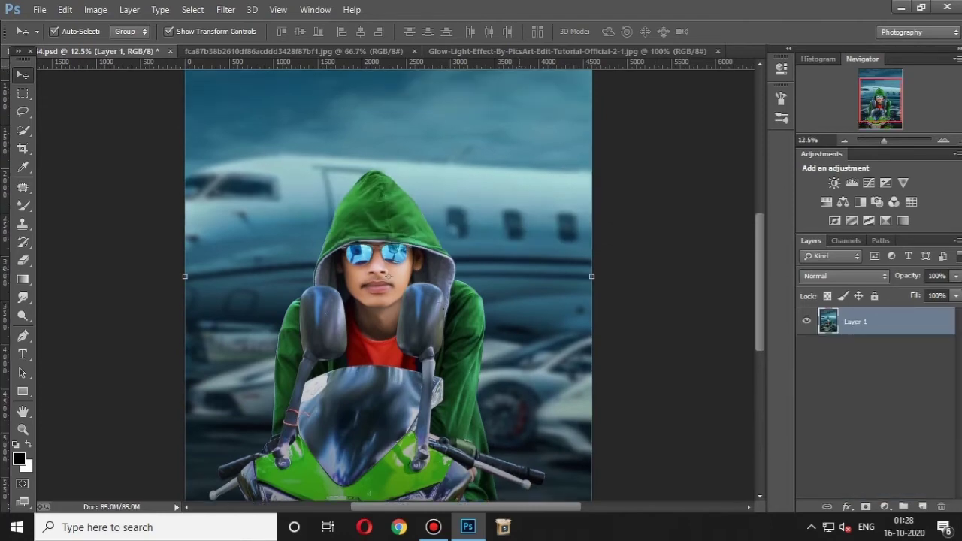
{"action": "key", "text": "ctrl+minus"}
{"action": "left_click", "coordinate": [95, 9]}
{"action": "mouse_move", "coordinate": [117, 45]}
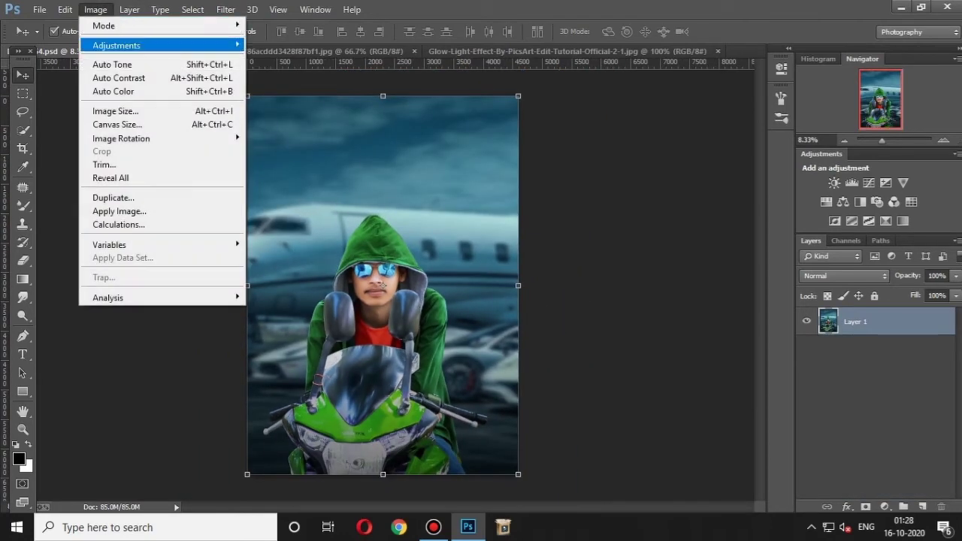
{"action": "left_click", "coordinate": [296, 45]}
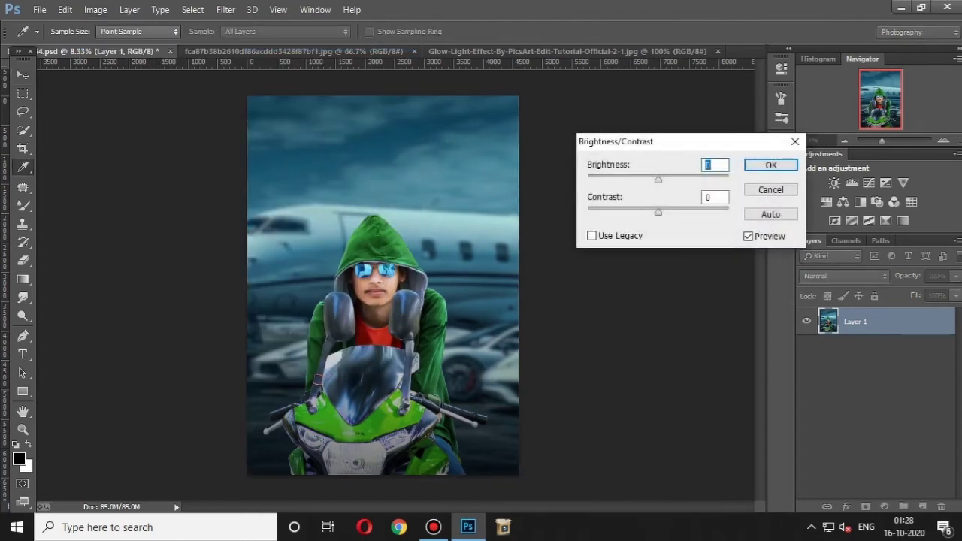
{"action": "key", "text": "Up"}
{"action": "key", "text": "Up"}
{"action": "key", "text": "Up"}
{"action": "key", "text": "Tab"}
{"action": "key", "text": "Down"}
{"action": "key", "text": "Down"}
{"action": "key", "text": "Down"}
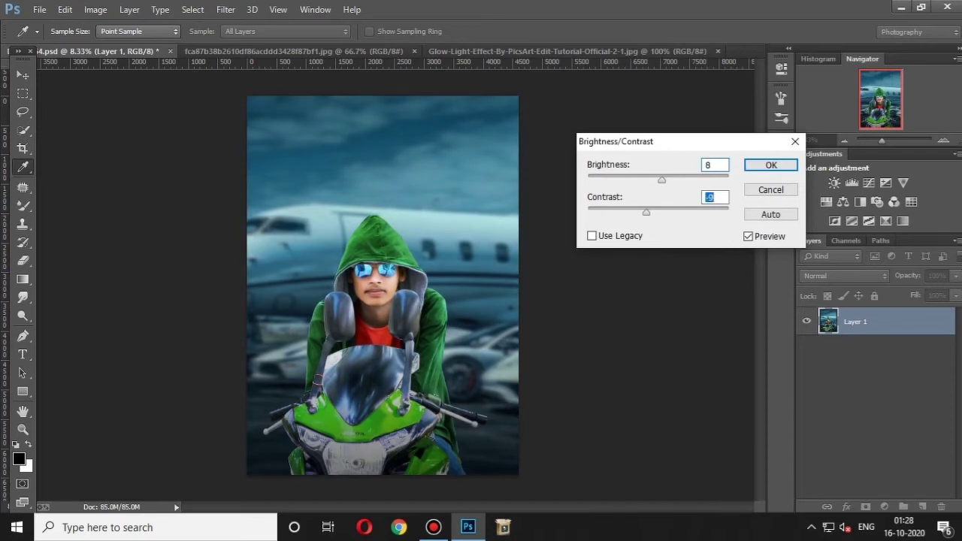
{"action": "key", "text": "Down"}
{"action": "key", "text": "Down"}
{"action": "key", "text": "Down"}
{"action": "key", "text": "Down"}
{"action": "key", "text": "Up"}
{"action": "key", "text": "Up"}
{"action": "key", "text": "Up"}
{"action": "key", "text": "Up"}
{"action": "key", "text": "Up"}
{"action": "key", "text": "Up"}
{"action": "key", "text": "Up"}
{"action": "key", "text": "Up"}
{"action": "key", "text": "Up"}
{"action": "left_click", "coordinate": [770, 164]}
{"action": "key", "text": "v"}
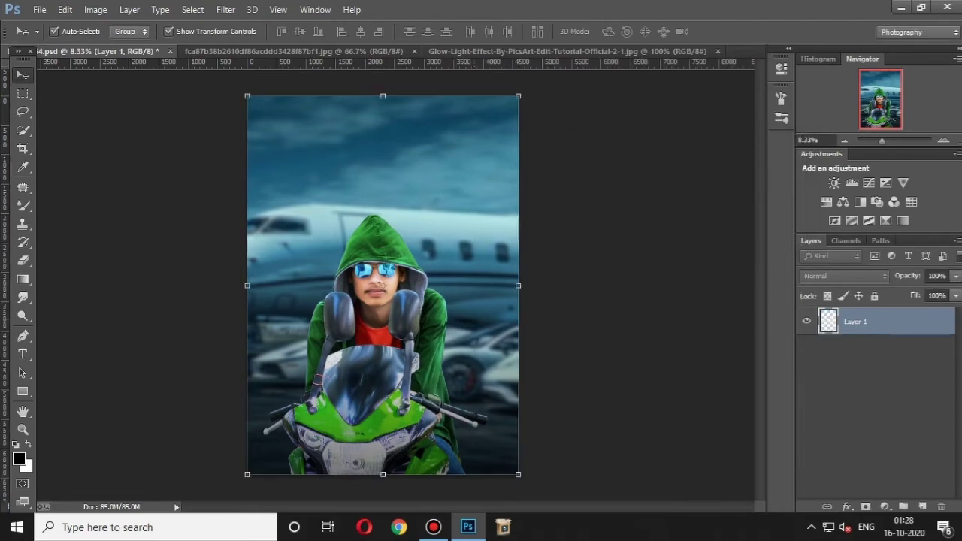
{"action": "left_click", "coordinate": [225, 10]}
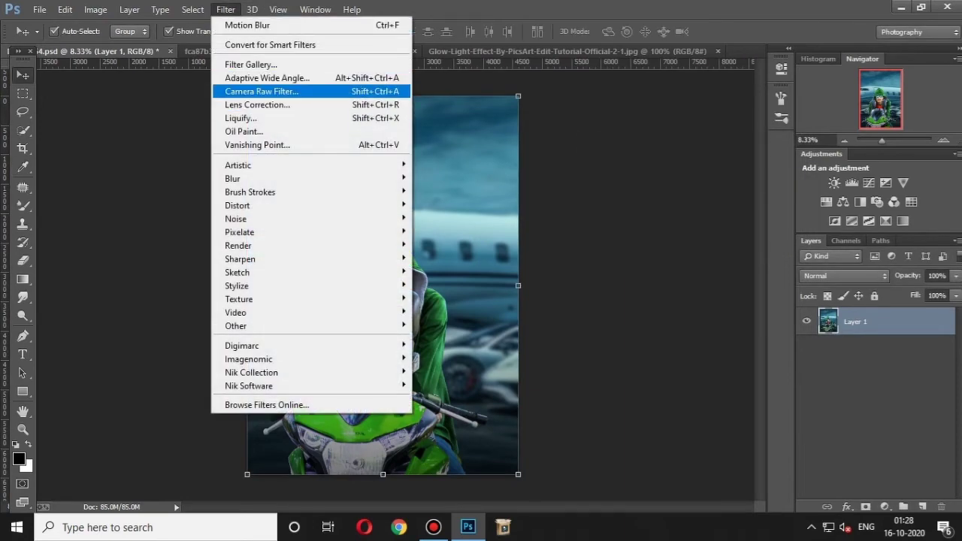
Step: Open the Camera Raw Filter and set Shadows to +10 and Whites to +28
{"action": "left_click", "coordinate": [255, 90]}
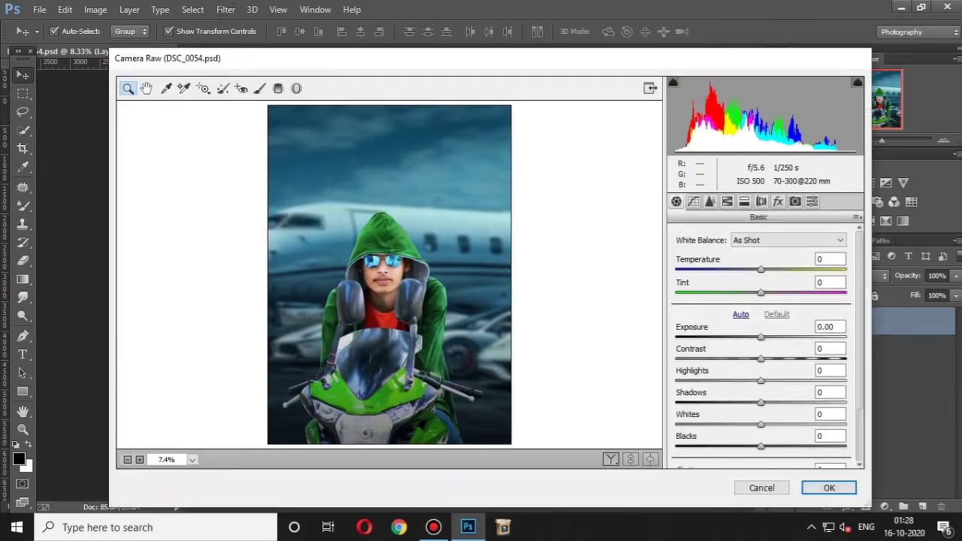
{"action": "left_click", "coordinate": [381, 312]}
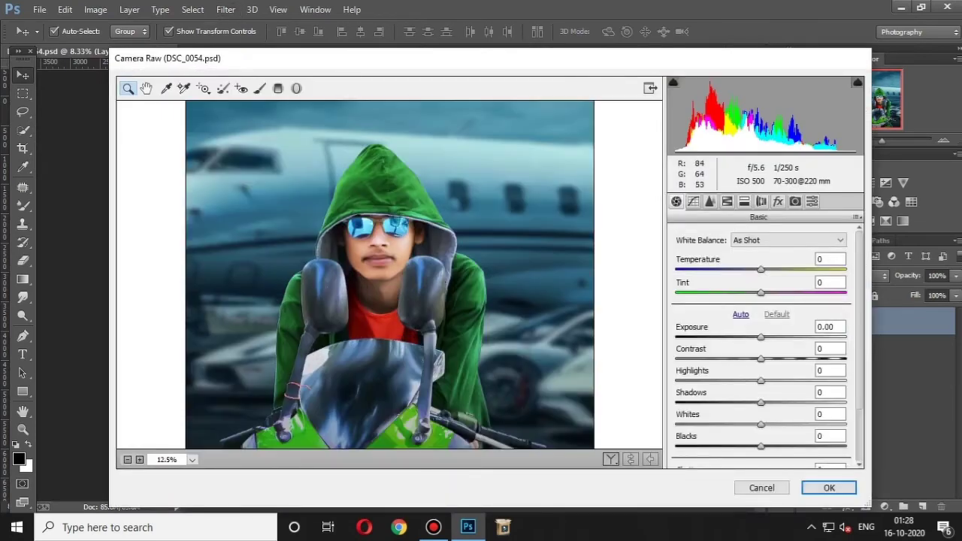
{"action": "key", "text": "ctrl+minus"}
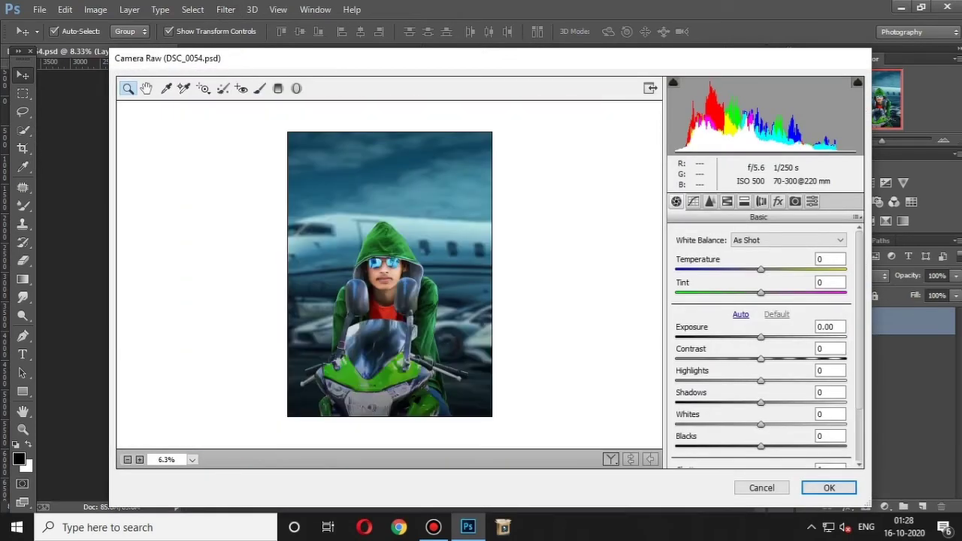
{"action": "left_click_drag", "start_coordinate": [760, 402], "coordinate": [733, 401]}
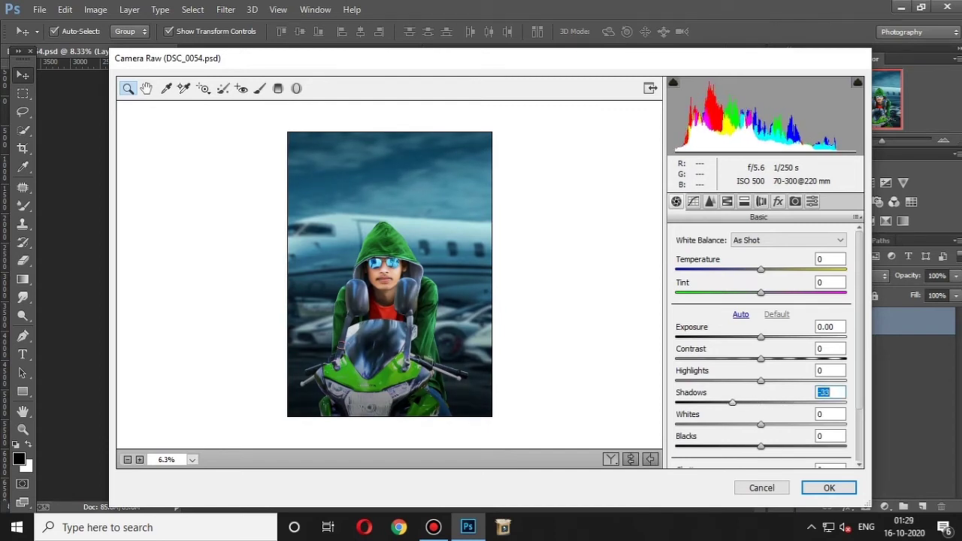
{"action": "key", "text": "shift+Up"}
{"action": "key", "text": "shift+Up"}
{"action": "key", "text": "shift+Up"}
{"action": "key", "text": "shift+Up"}
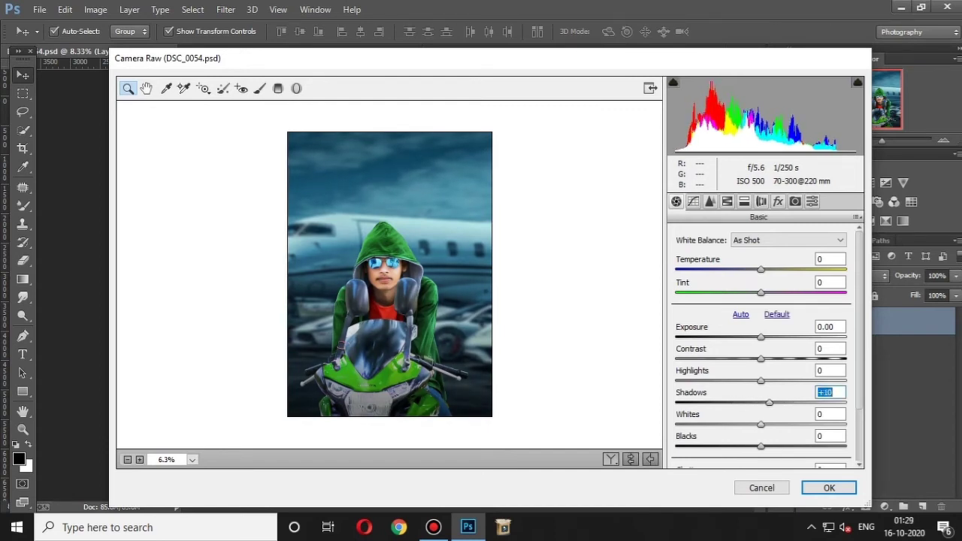
{"action": "key", "text": "Tab"}
{"action": "key", "text": "shift+Up"}
{"action": "key", "text": "shift+Up"}
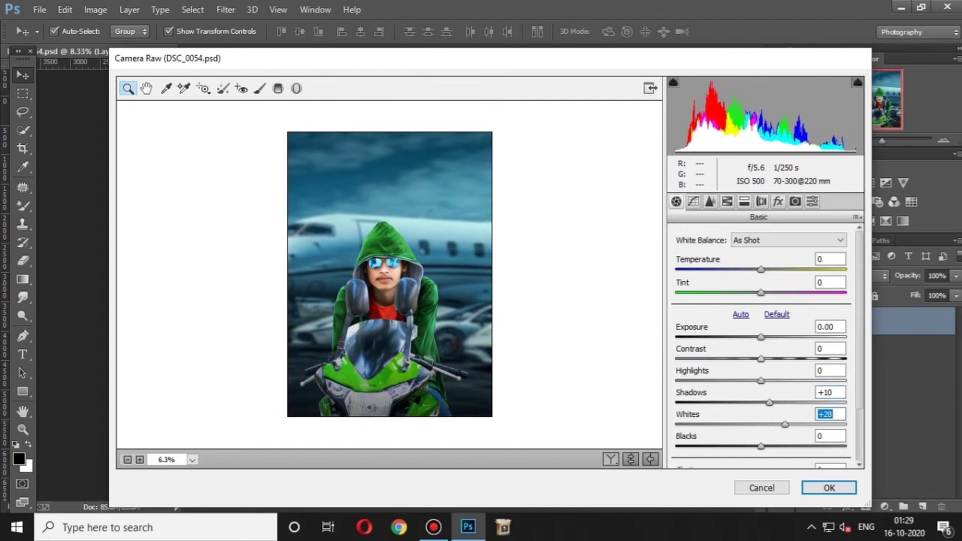
Step: Set Highlights to -4 and Clarity to +23 in Camera Raw
{"action": "key", "text": "shift+Tab"}
{"action": "key", "text": "shift+Tab"}
{"action": "key", "text": "shift+Tab"}
{"action": "key", "text": "Tab"}
{"action": "key", "text": "Up"}
{"action": "key", "text": "Up"}
{"action": "key", "text": "Up"}
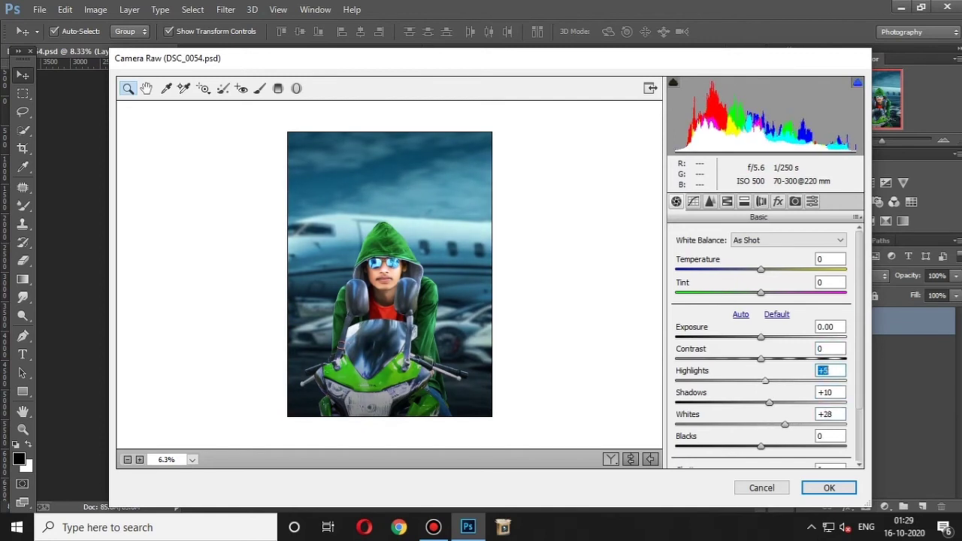
{"action": "key", "text": "Down"}
{"action": "key", "text": "Down"}
{"action": "key", "text": "Down"}
{"action": "key", "text": "Down"}
{"action": "key", "text": "Down"}
{"action": "key", "text": "Down"}
{"action": "key", "text": "Tab"}
{"action": "key", "text": "Tab"}
{"action": "key", "text": "Tab"}
{"action": "key", "text": "shift+Up"}
{"action": "key", "text": "shift+Up"}
{"action": "key", "text": "Up"}
{"action": "key", "text": "Up"}
{"action": "key", "text": "Up"}
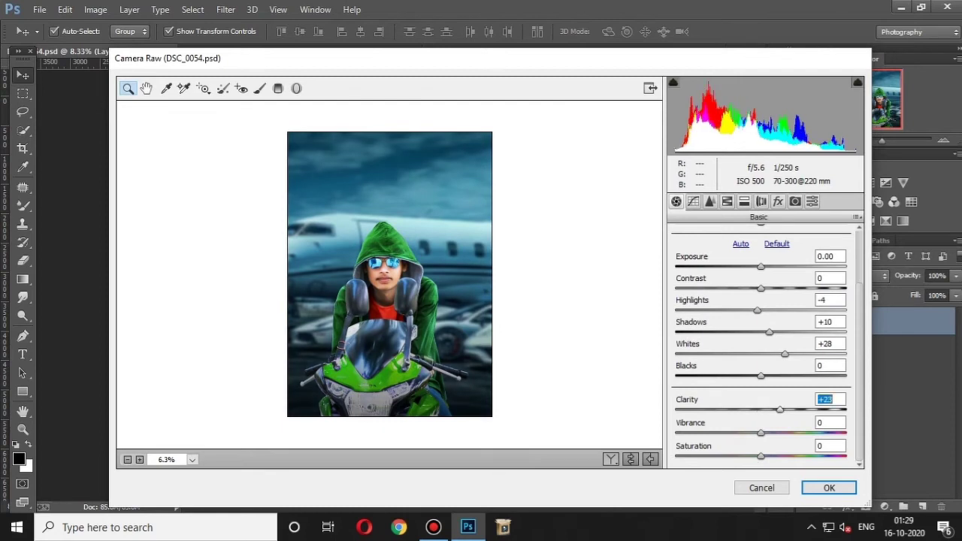
{"action": "key", "text": "ctrl+alt+4"}
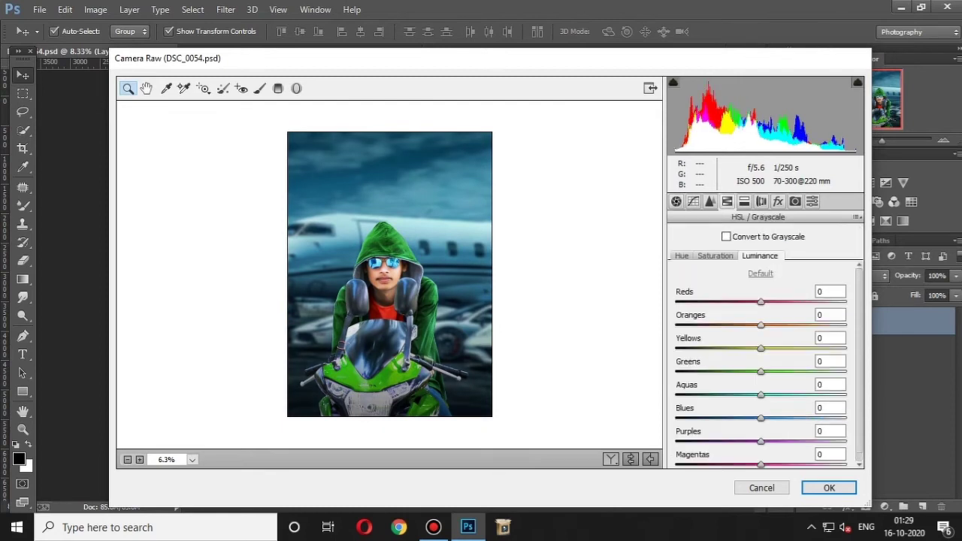
Step: Set luminance Reds +20 and Blues 12, and Vibrance to -6
{"action": "key", "text": "Tab"}
{"action": "key", "text": "Up"}
{"action": "key", "text": "Up"}
{"action": "key", "text": "Up"}
{"action": "key", "text": "shift+Tab"}
{"action": "type", "text": "-53"}
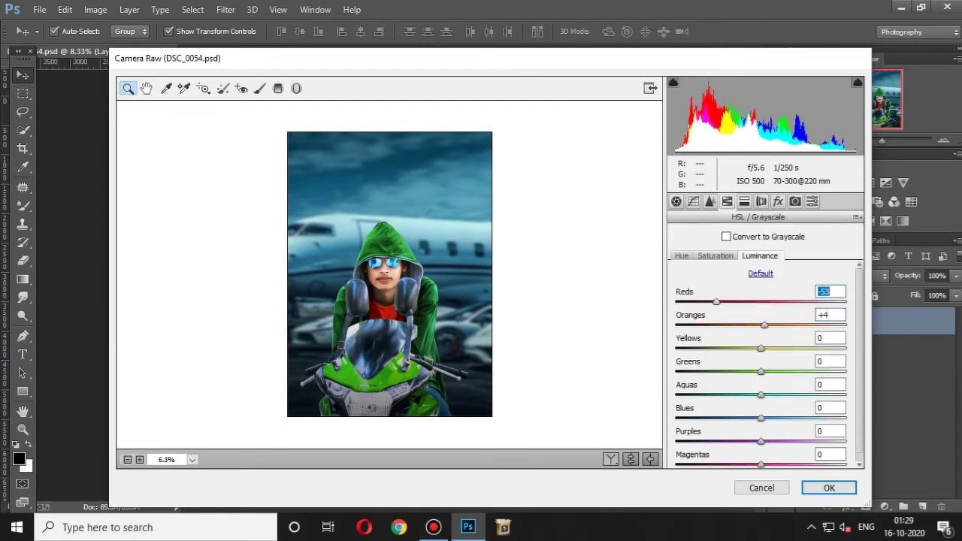
{"action": "type", "text": "20"}
{"action": "left_click", "coordinate": [830, 407]}
{"action": "type", "text": "-53"}
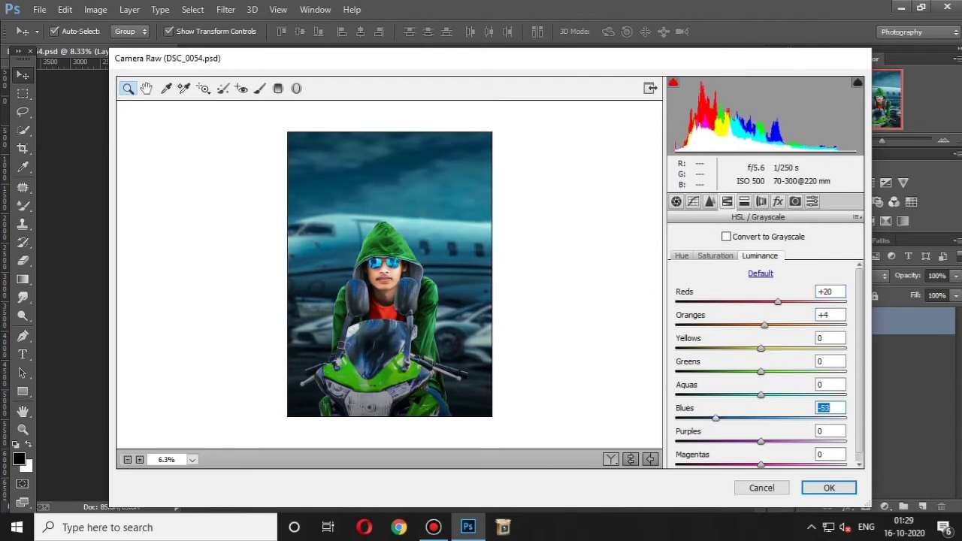
{"action": "type", "text": "12"}
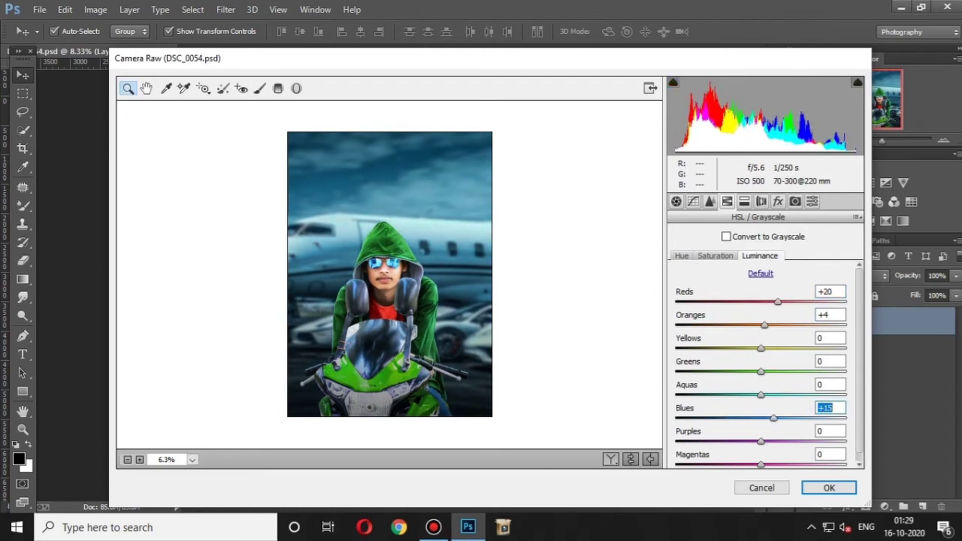
{"action": "key", "text": "ctrl+alt+1"}
{"action": "left_click", "coordinate": [829, 422]}
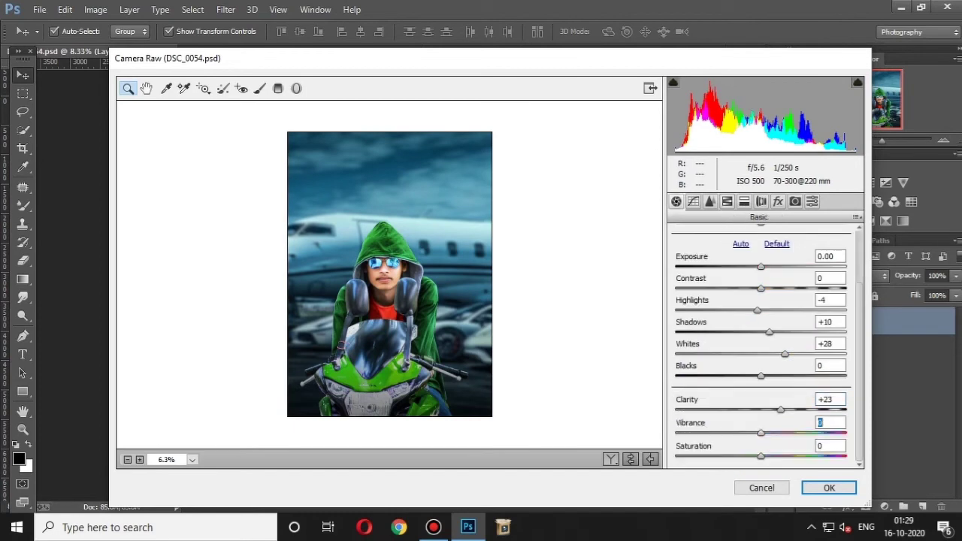
{"action": "type", "text": "-6"}
Step: Set luminance noise reduction 13 and sharpening amount 29, then apply Camera Raw
{"action": "key", "text": "ctrl+plus"}
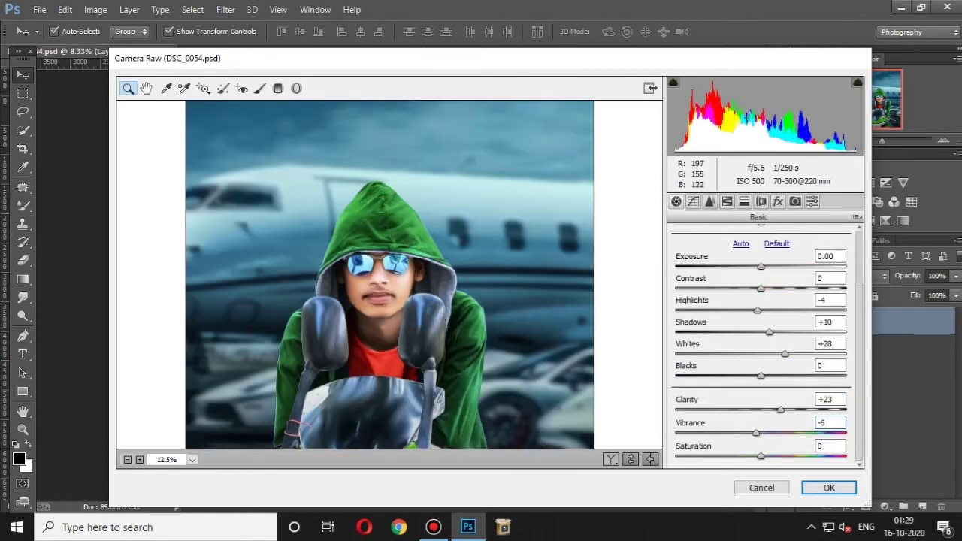
{"action": "key", "text": "ctrl+plus"}
{"action": "key", "text": "ctrl+alt+3"}
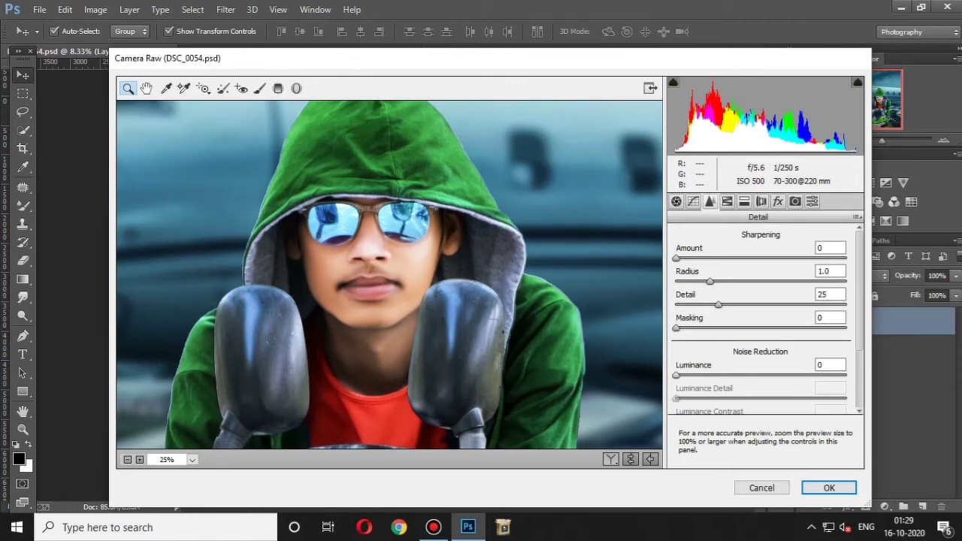
{"action": "left_click", "coordinate": [829, 364]}
{"action": "type", "text": "13"}
{"action": "left_click", "coordinate": [829, 247]}
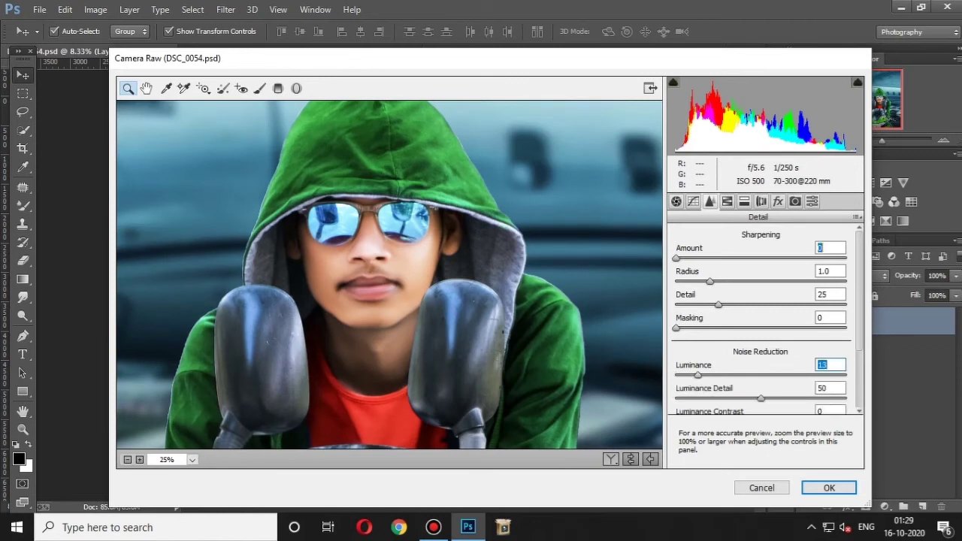
{"action": "type", "text": "29"}
{"action": "key", "text": "ctrl+minus"}
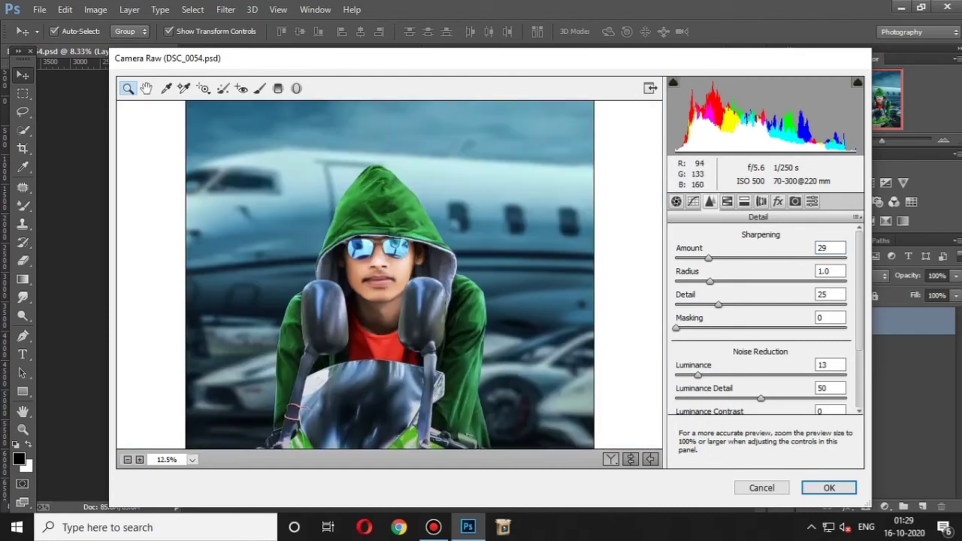
{"action": "key", "text": "ctrl+minus"}
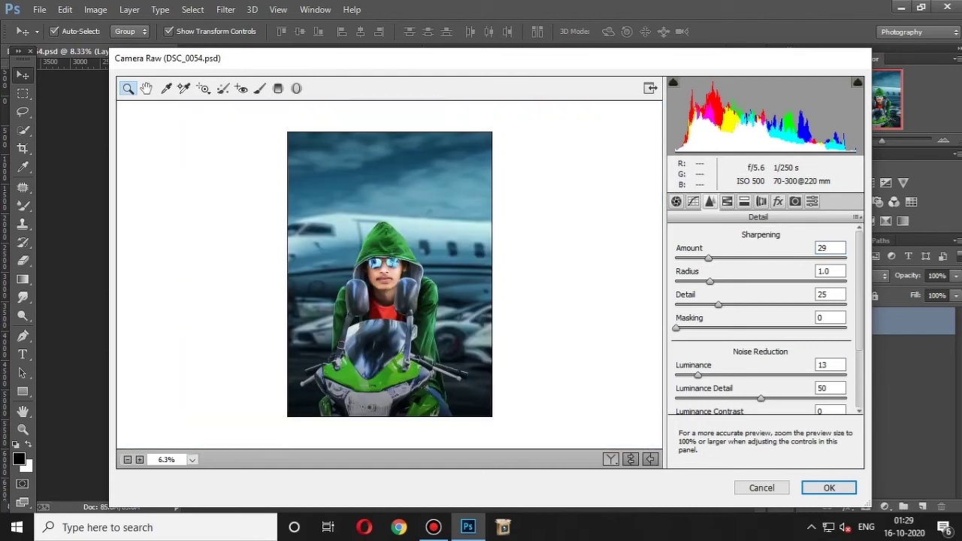
{"action": "key", "text": "Return"}
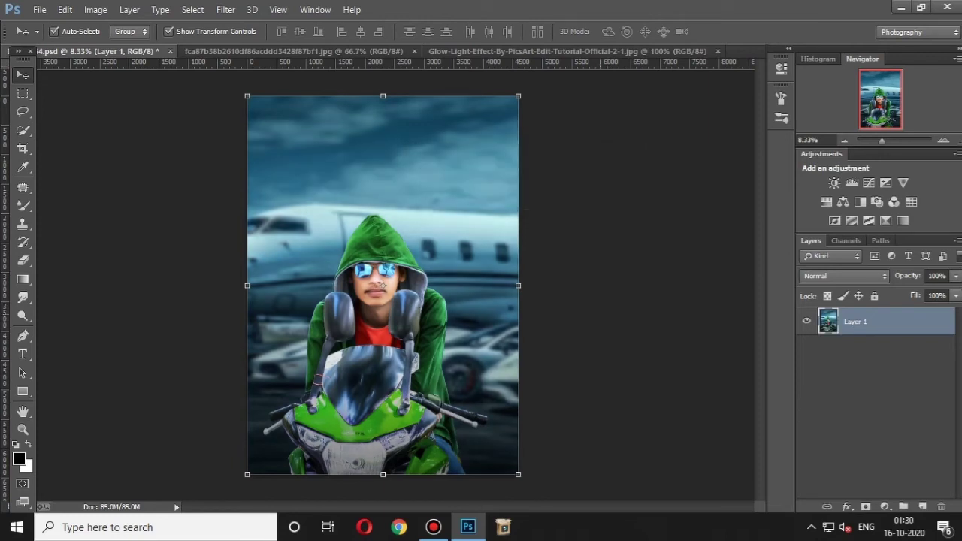
Step: Scroll and drag in the workspace while bringing up the Glow-Light-Effect document
{"action": "scroll", "coordinate": [382, 284], "scroll_direction": "up", "scroll_amount": 1}
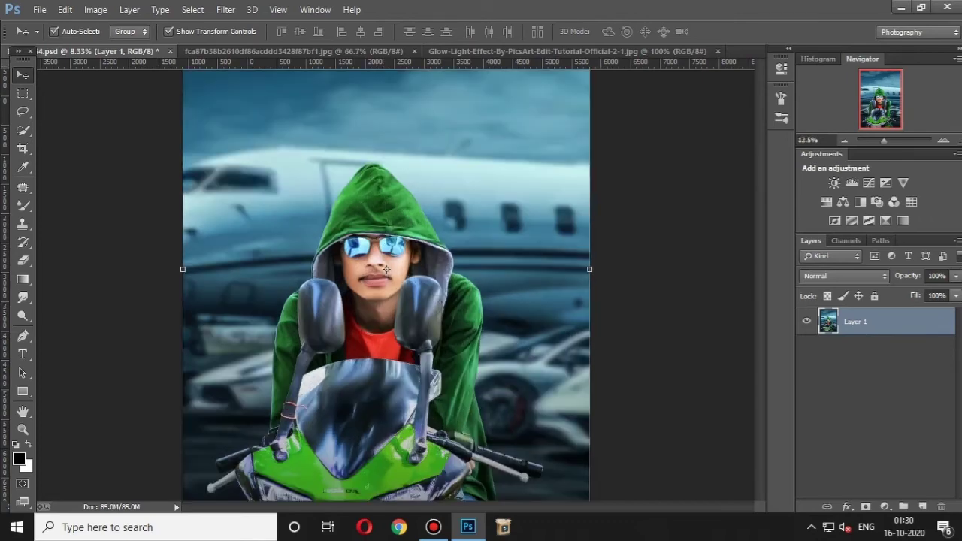
{"action": "scroll", "coordinate": [391, 248], "scroll_direction": "up", "scroll_amount": 1}
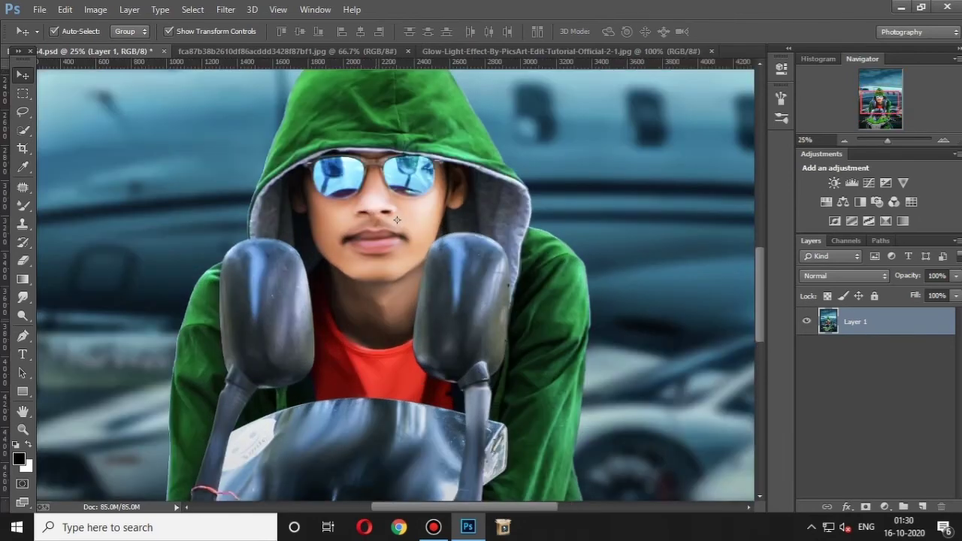
{"action": "left_click_drag", "start_coordinate": [397, 219], "coordinate": [397, 276]}
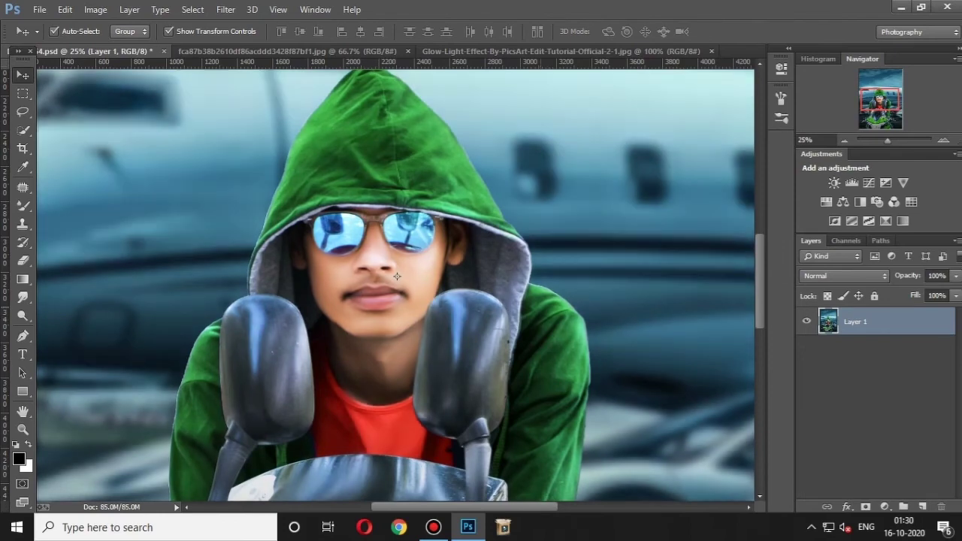
{"action": "scroll", "coordinate": [397, 276], "scroll_direction": "up", "scroll_amount": 1}
{"action": "scroll", "coordinate": [394, 285], "scroll_direction": "down", "scroll_amount": 1}
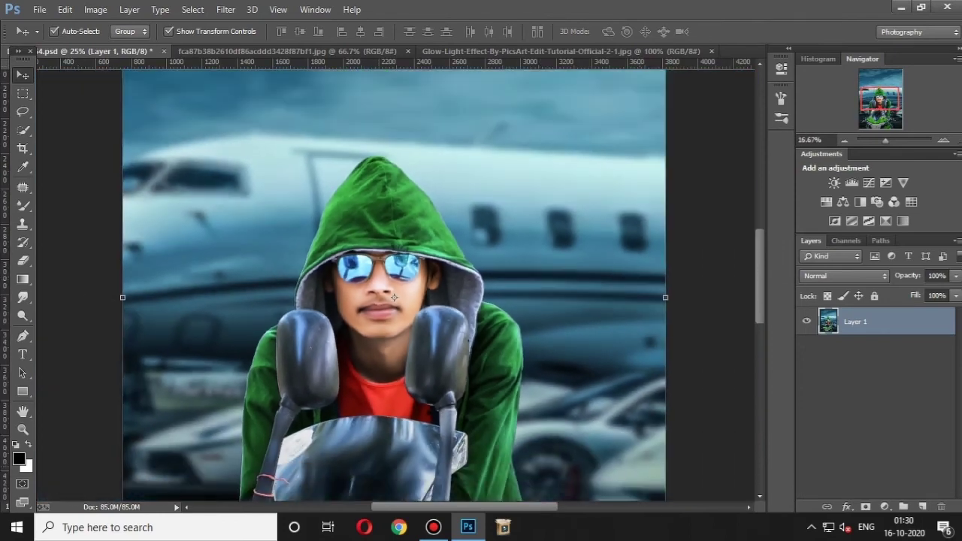
{"action": "scroll", "coordinate": [392, 294], "scroll_direction": "down", "scroll_amount": 1}
{"action": "scroll", "coordinate": [391, 294], "scroll_direction": "down", "scroll_amount": 1}
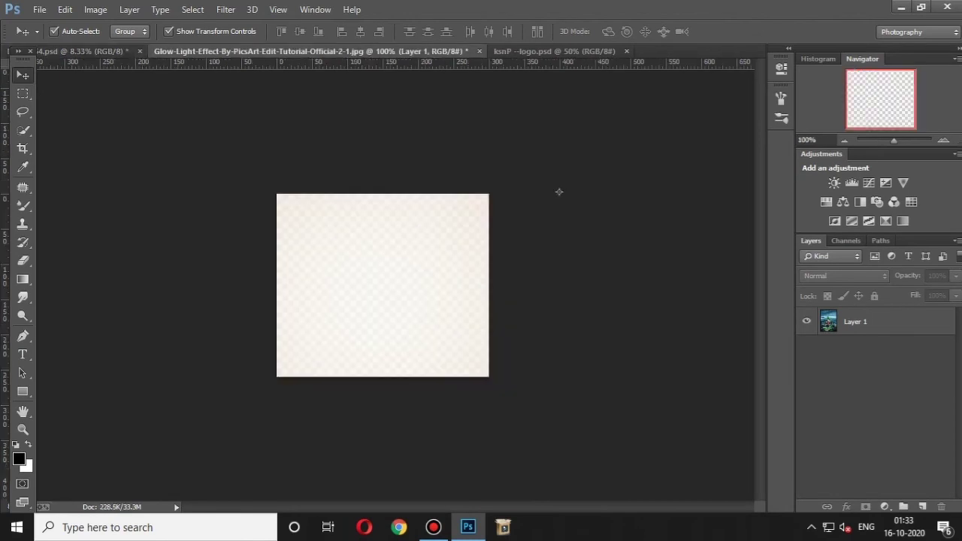
Step: Place the glow left of the rider's face as a Screen layer at 72% opacity
{"action": "mouse_move", "coordinate": [382, 286]}
{"action": "left_mouse_down"}
{"action": "mouse_move", "coordinate": [310, 245]}
{"action": "mouse_move", "coordinate": [320, 277]}
{"action": "left_mouse_up"}
{"action": "left_click", "coordinate": [548, 286]}
{"action": "key", "text": "7"}
{"action": "key", "text": "2"}
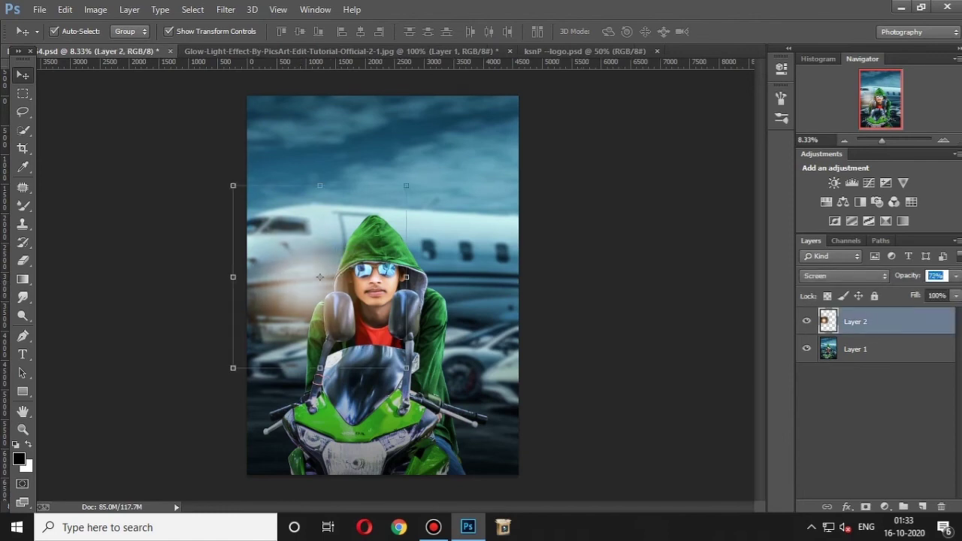
{"action": "key", "text": "ctrl+plus"}
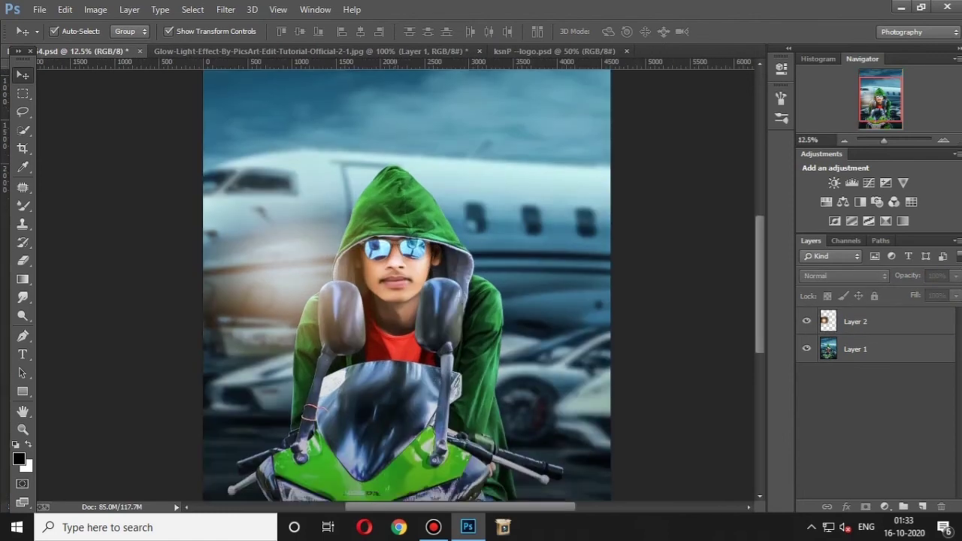
{"action": "scroll", "coordinate": [406, 285], "scroll_direction": "down", "scroll_amount": 1}
{"action": "key", "text": "ctrl+minus"}
Step: Bring the ksnP logo into 4.psd, scale it down, and position it right of the face
{"action": "left_click", "coordinate": [553, 51]}
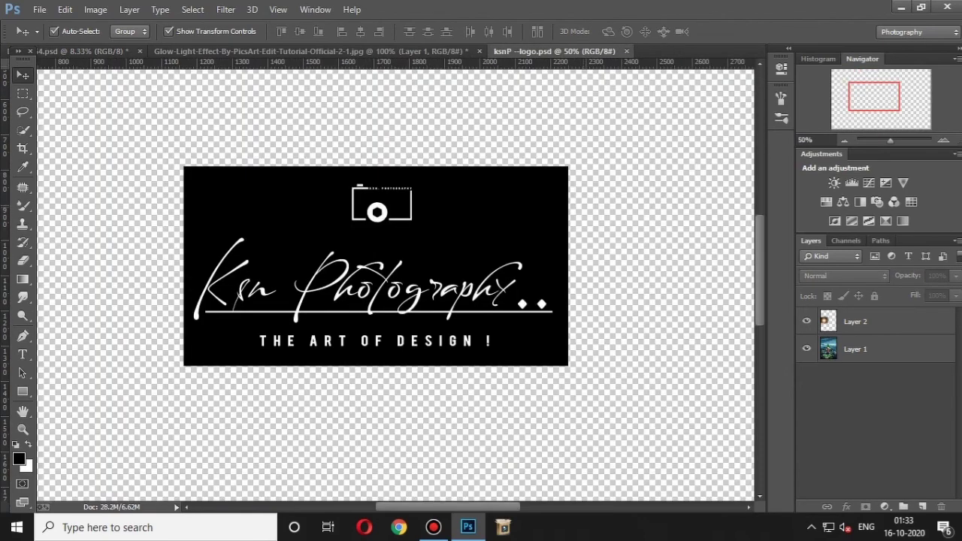
{"action": "mouse_move", "coordinate": [354, 181]}
{"action": "left_mouse_down"}
{"action": "mouse_move", "coordinate": [124, 36]}
{"action": "mouse_move", "coordinate": [483, 351]}
{"action": "mouse_move", "coordinate": [476, 285]}
{"action": "left_mouse_up"}
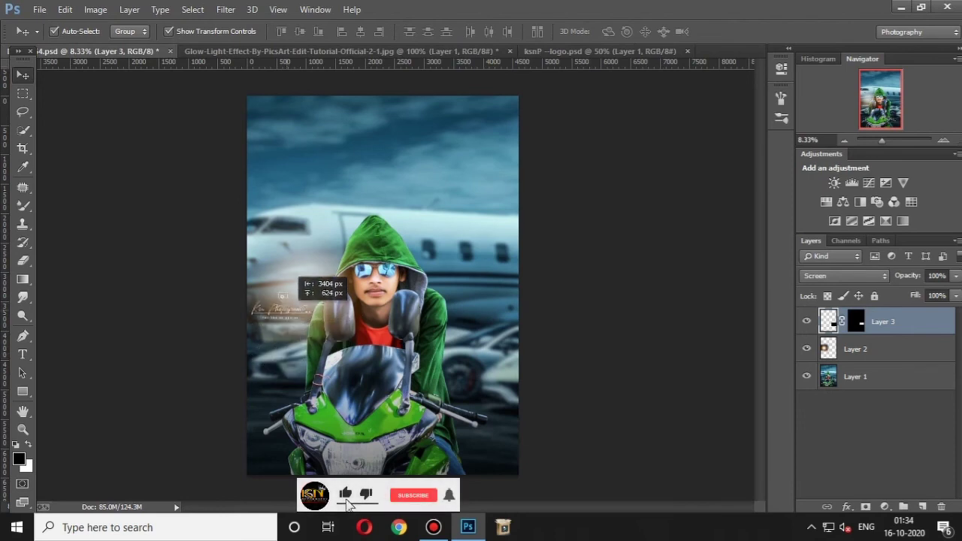
{"action": "key", "text": "ctrl+t"}
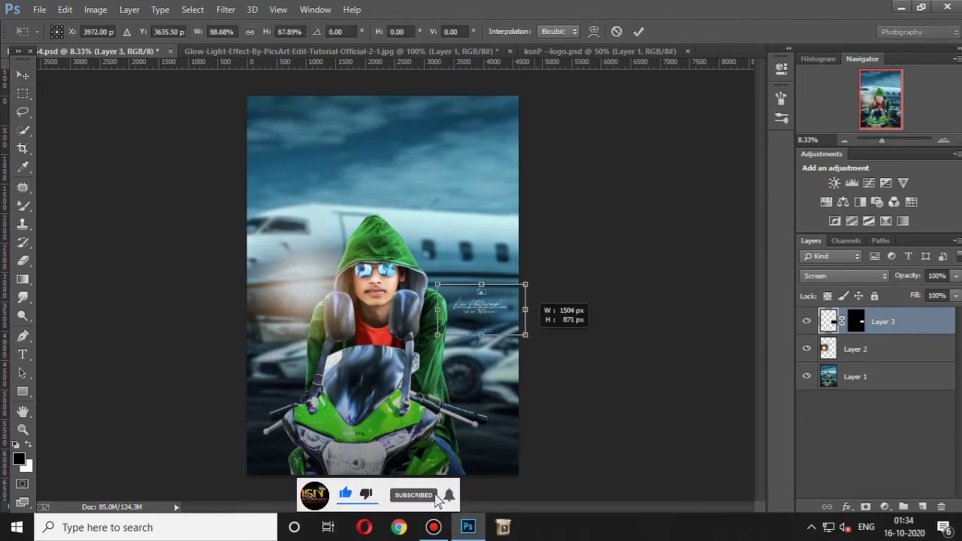
{"action": "left_click_drag", "start_coordinate": [531, 339], "coordinate": [526, 335]}
{"action": "key", "text": "Return"}
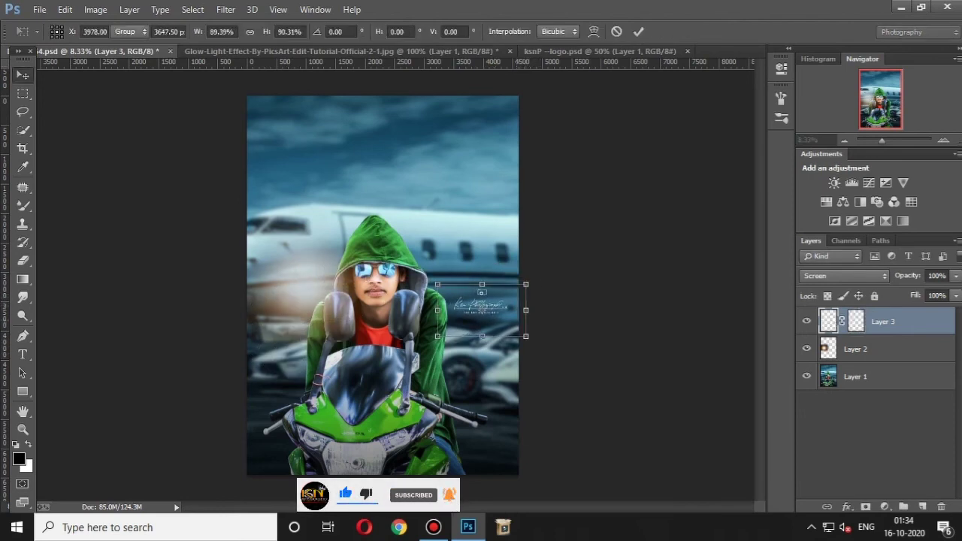
{"action": "key", "text": "ctrl+plus"}
{"action": "key", "text": "ctrl+plus"}
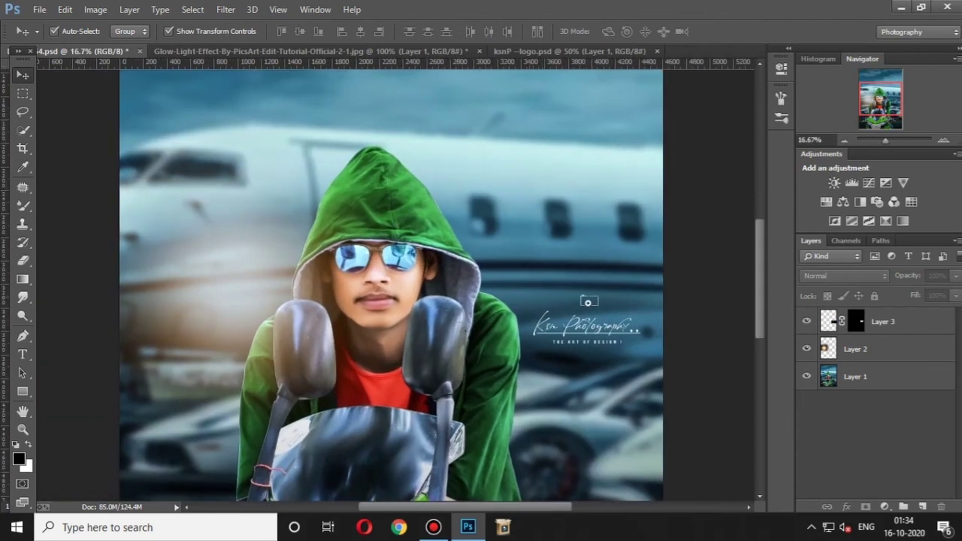
{"action": "left_click_drag", "start_coordinate": [588, 301], "coordinate": [593, 306]}
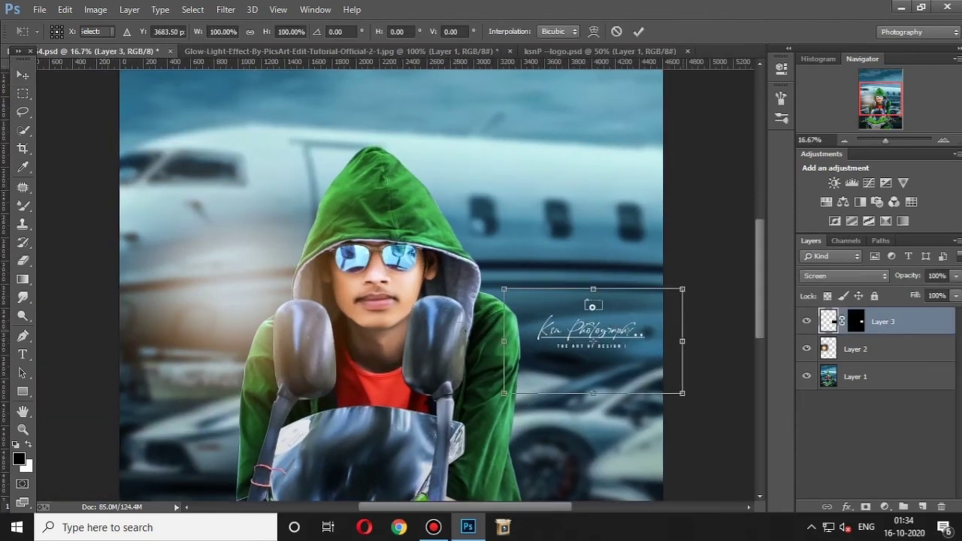
{"action": "mouse_move", "coordinate": [681, 340]}
{"action": "left_mouse_down"}
{"action": "mouse_move", "coordinate": [656, 337]}
{"action": "mouse_move", "coordinate": [673, 342]}
{"action": "left_mouse_up"}
{"action": "key", "text": "Return"}
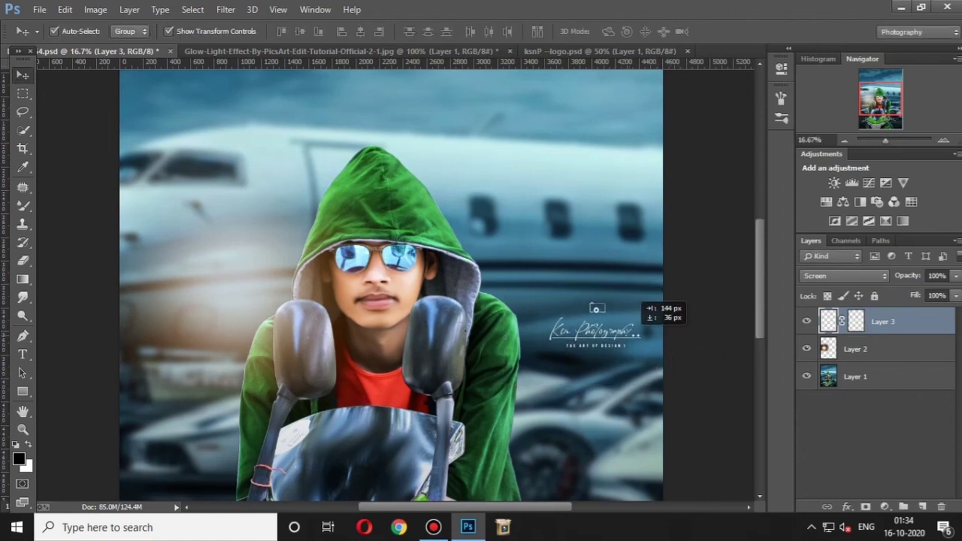
{"action": "key", "text": "ctrl+minus"}
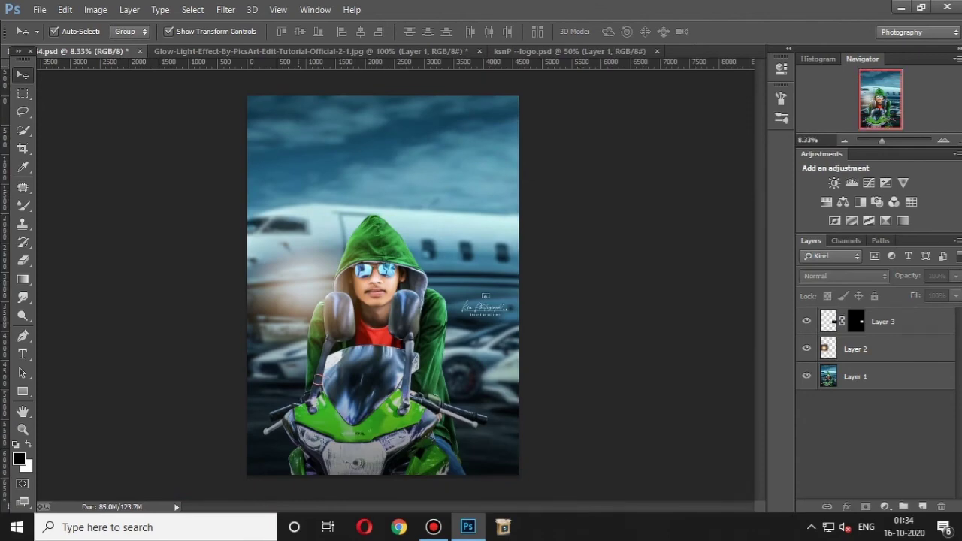
{"action": "scroll", "coordinate": [376, 279], "scroll_direction": "up", "scroll_amount": 1}
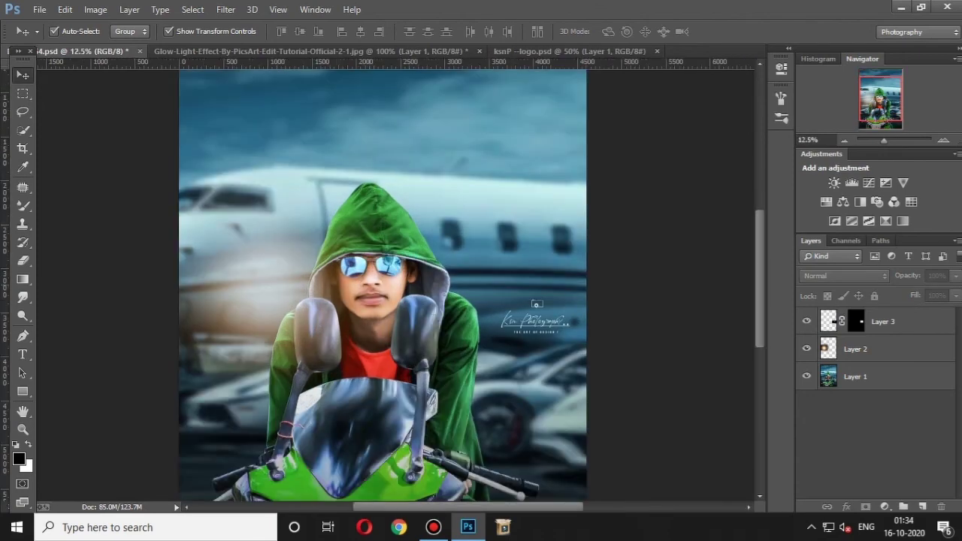
{"action": "scroll", "coordinate": [375, 280], "scroll_direction": "up", "scroll_amount": 2}
{"action": "scroll", "coordinate": [376, 279], "scroll_direction": "up", "scroll_amount": 1}
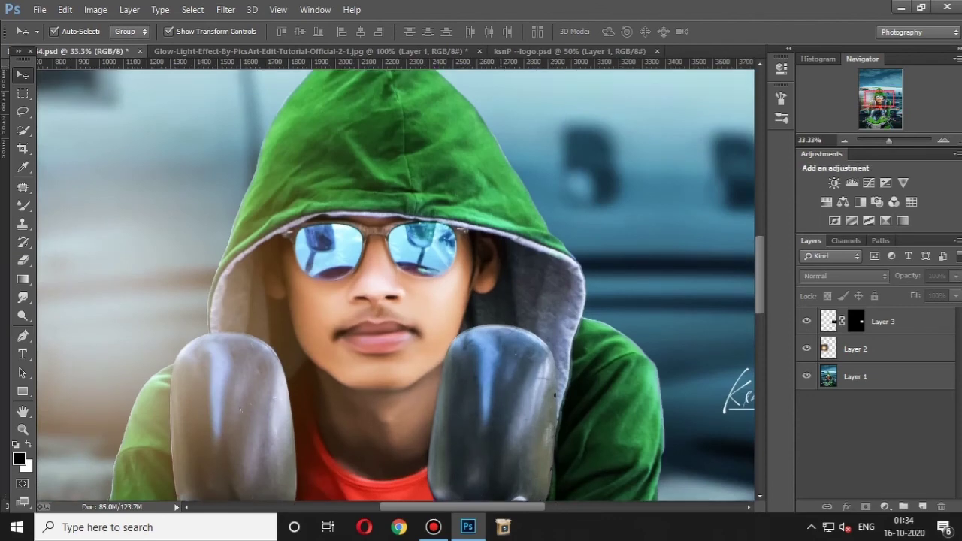
{"action": "scroll", "coordinate": [375, 280], "scroll_direction": "down", "scroll_amount": 1}
{"action": "scroll", "coordinate": [376, 279], "scroll_direction": "down", "scroll_amount": 1}
{"action": "scroll", "coordinate": [376, 279], "scroll_direction": "down", "scroll_amount": 1}
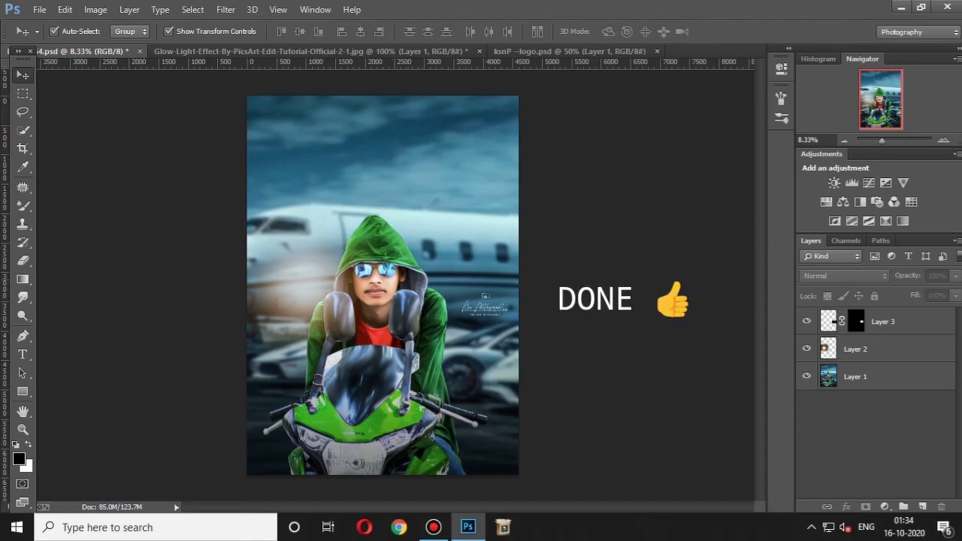
{"action": "key", "text": "ctrl+plus"}
{"action": "key", "text": "ctrl+plus"}
{"action": "key", "text": "ctrl+plus"}
{"action": "key", "text": "ctrl+plus"}
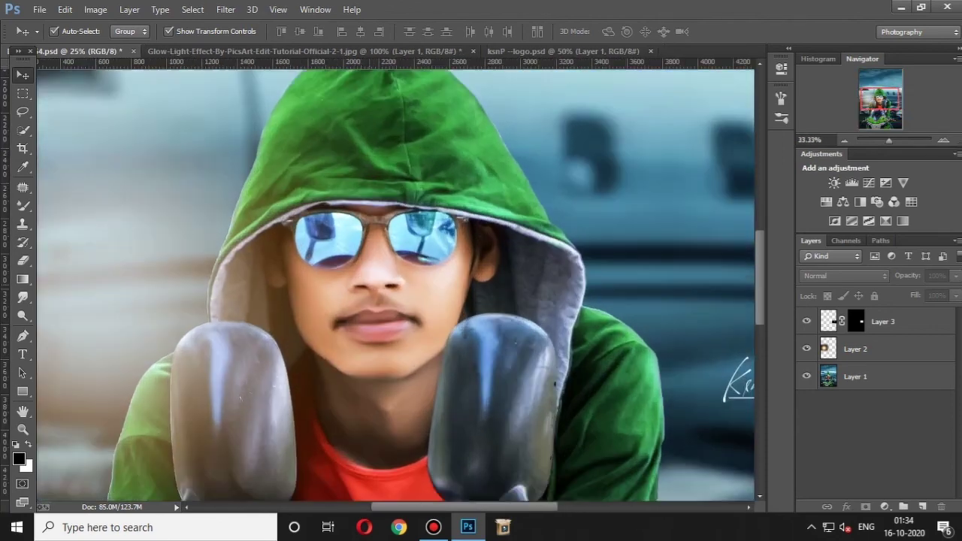
{"action": "scroll", "coordinate": [400, 286], "scroll_direction": "up", "scroll_amount": 1}
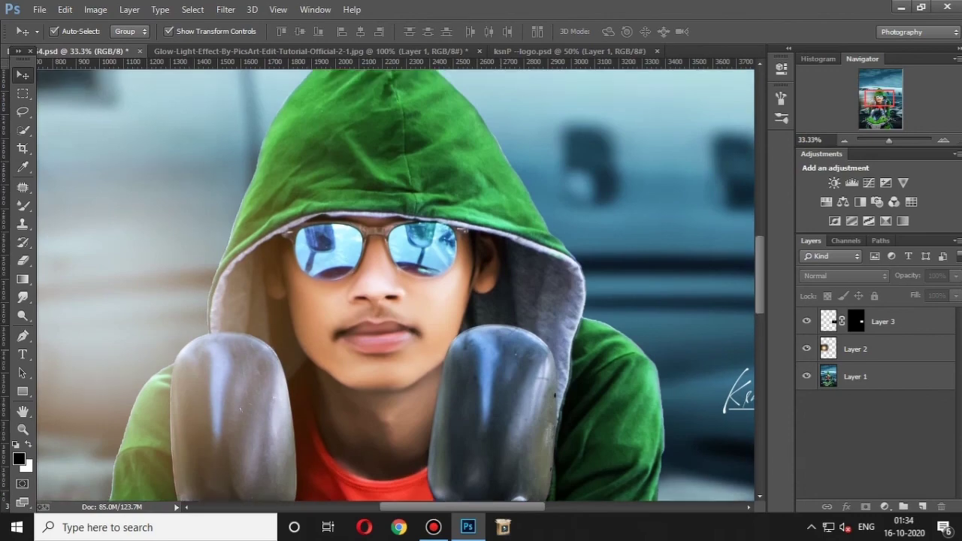